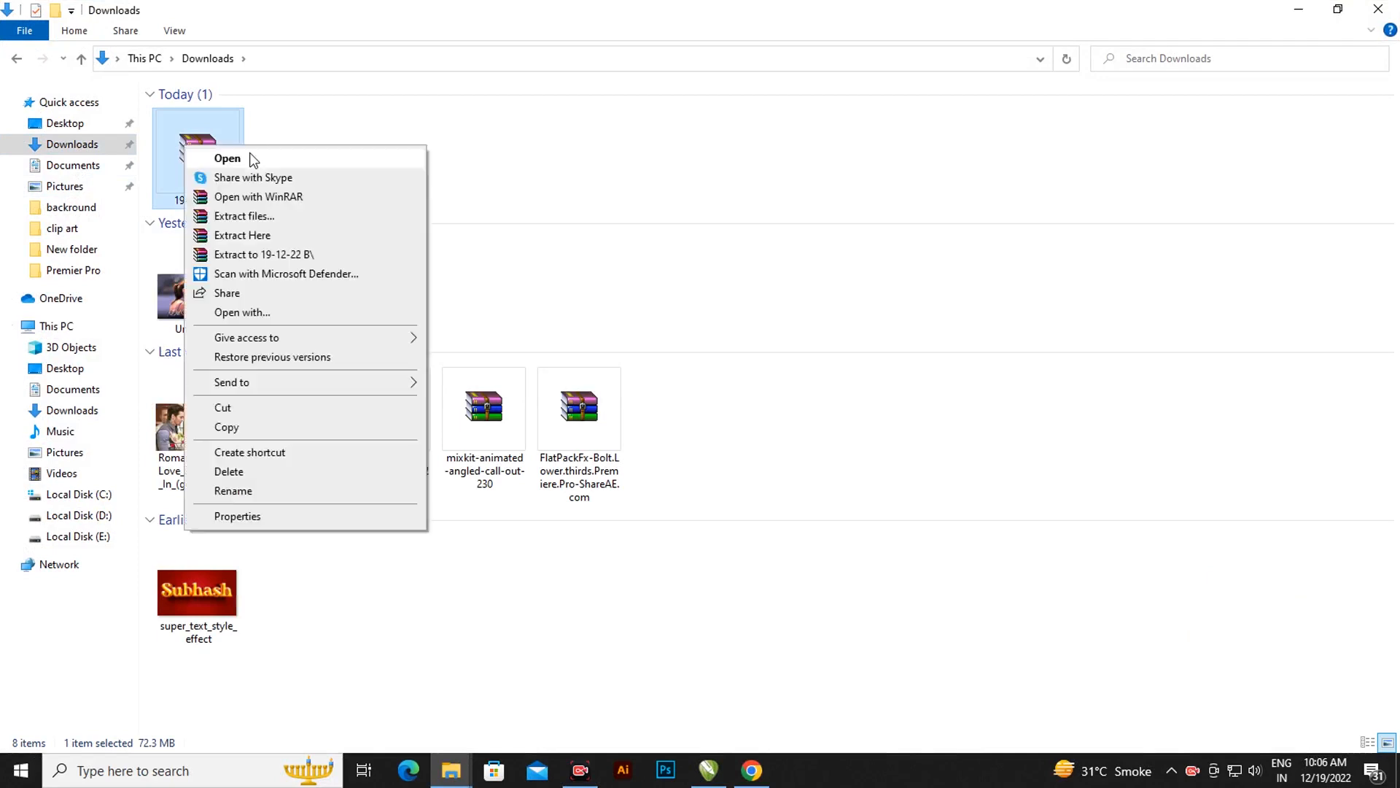
- Extract the 19-12-22 B archive into its own folder name, entering the archive password
left_click(296, 251)
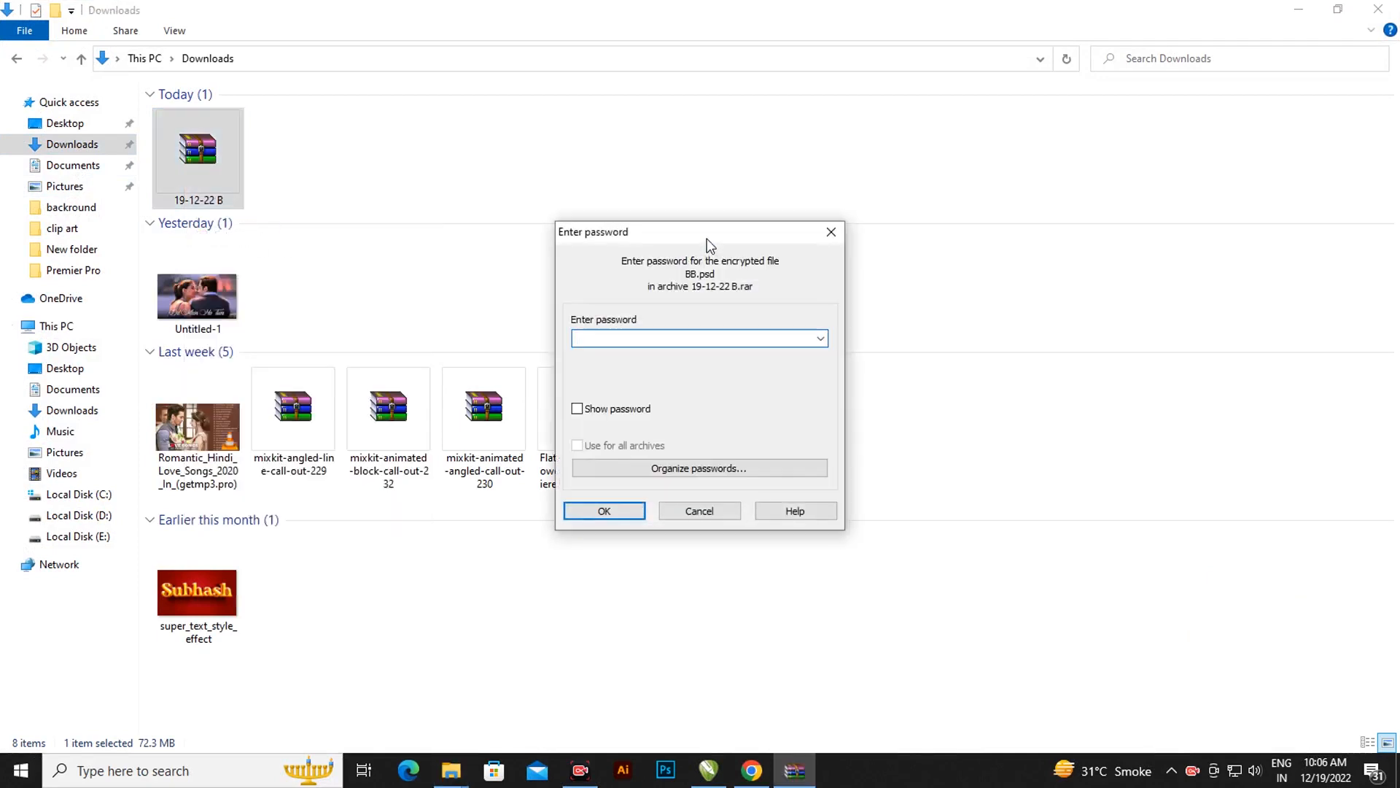
type("1")
left_click(619, 510)
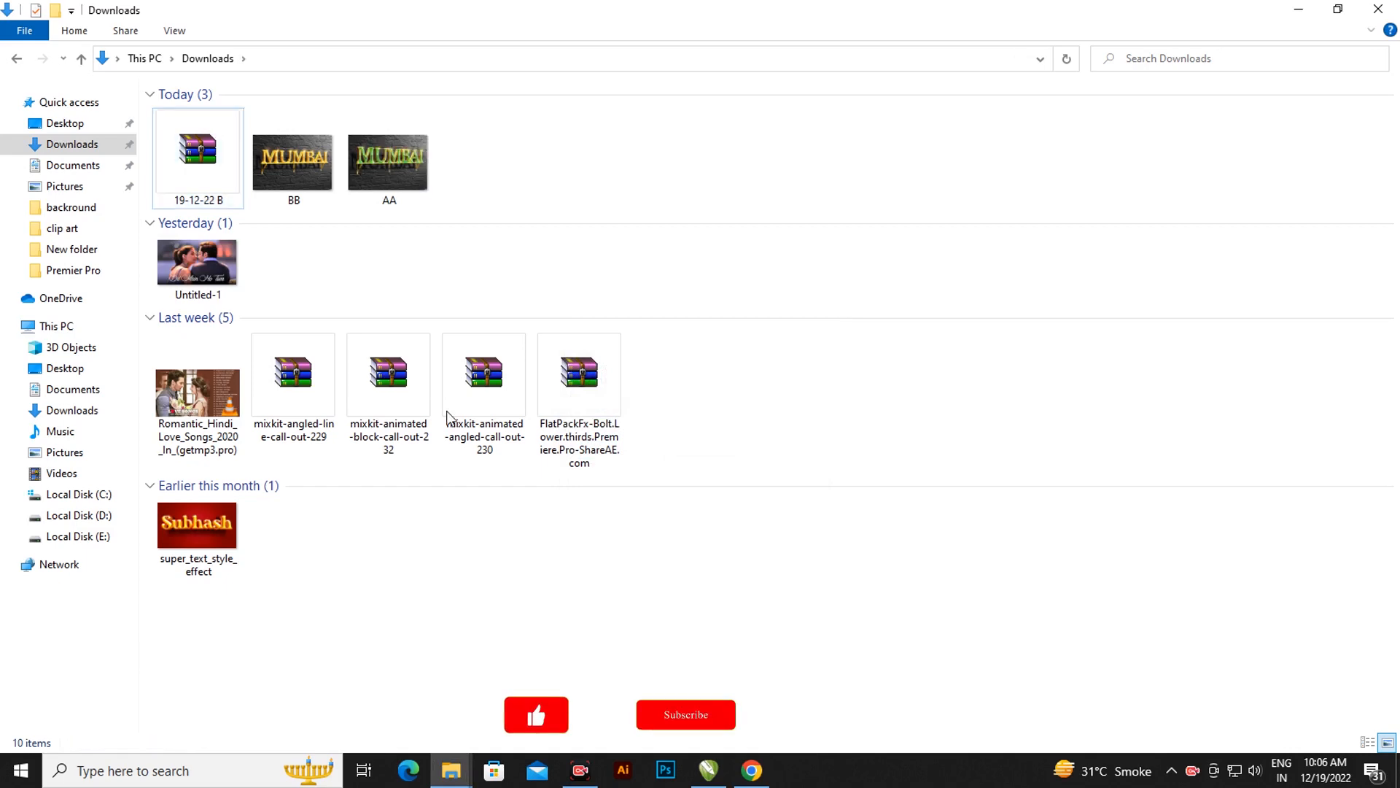
- Open the extracted BB file in Photoshop and open the contents of its "Click hare your name" smart object
left_click(312, 173)
mouse_move(301, 169)
left_mouse_down()
mouse_move(329, 219)
mouse_move(296, 178)
left_mouse_up()
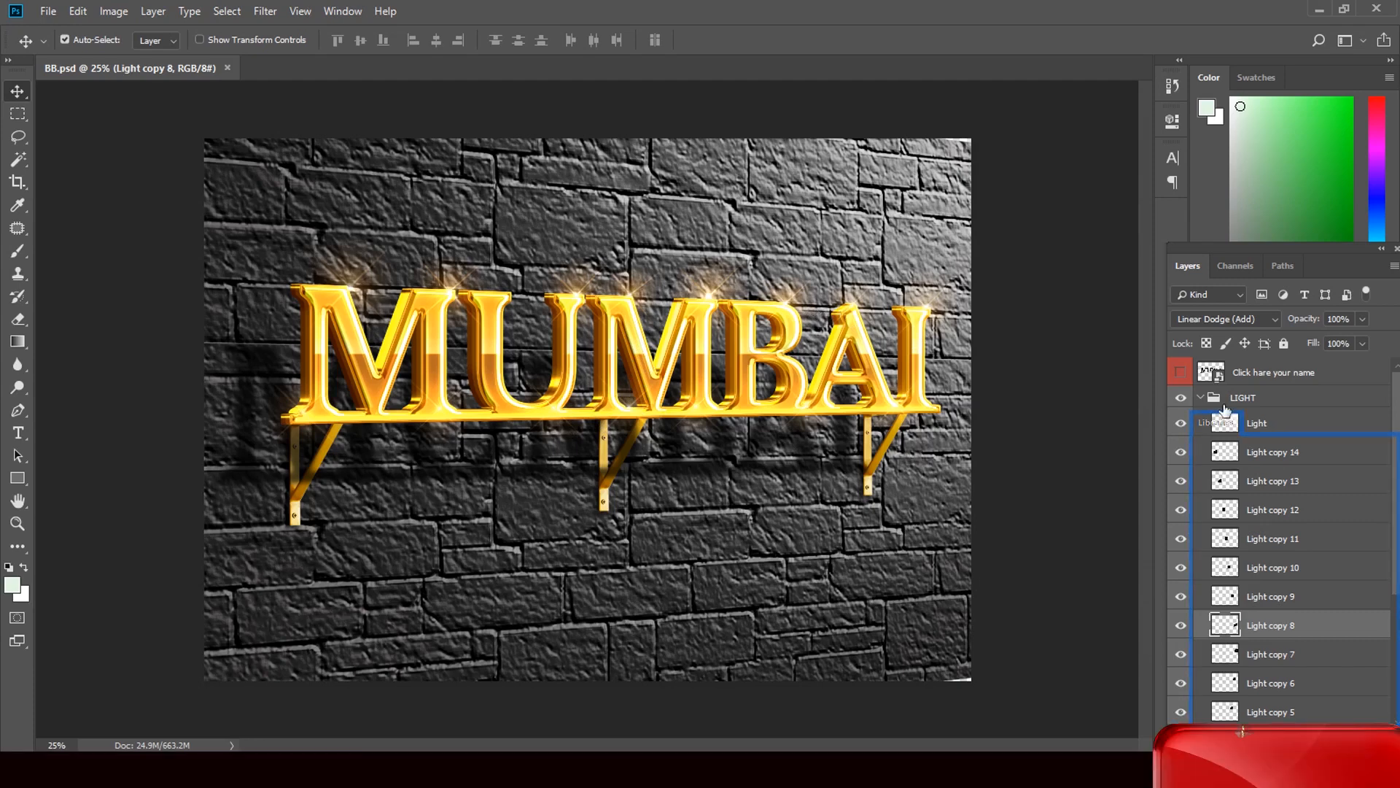
left_click(1215, 376)
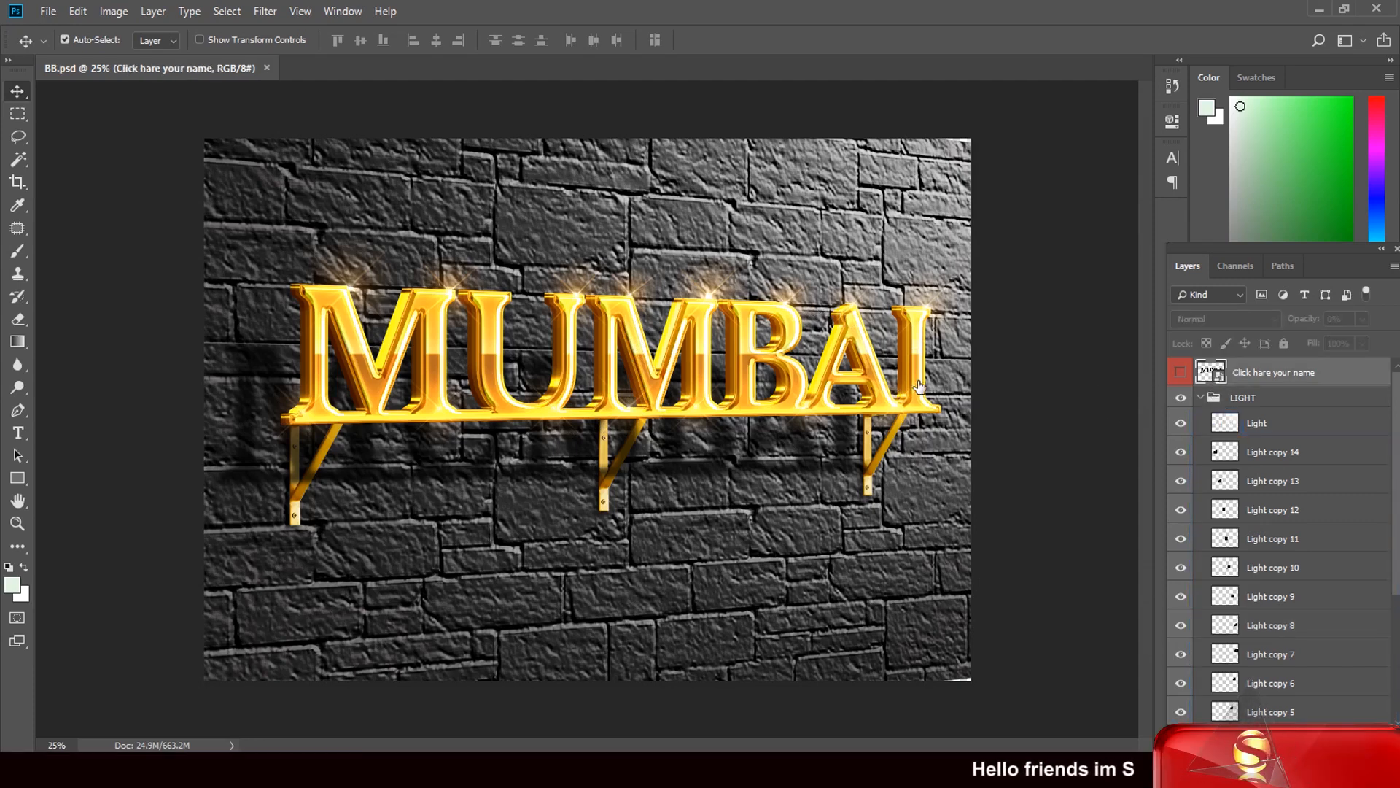
double_click(1214, 376)
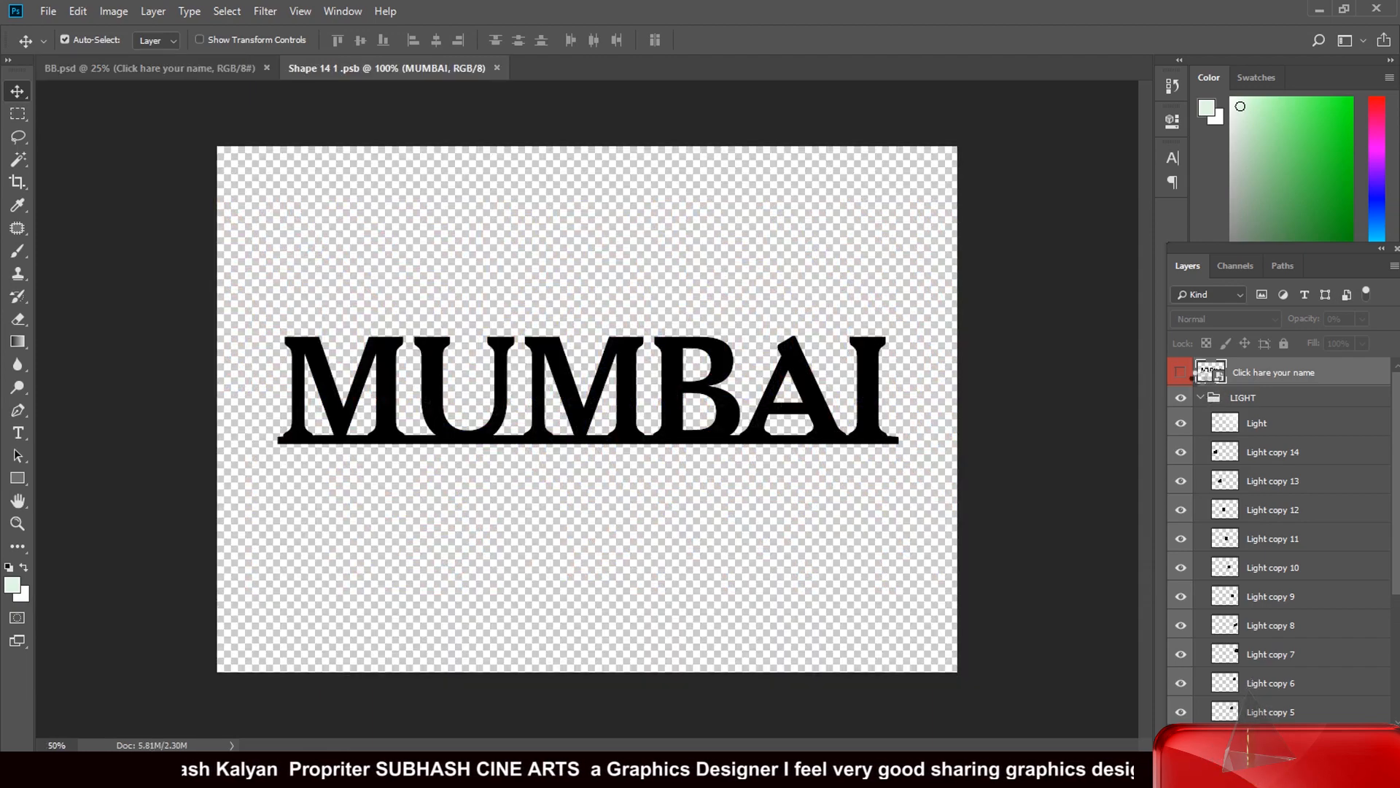
- Replace the MUMBAI text with the owner's first name in capitals
double_click(1212, 406)
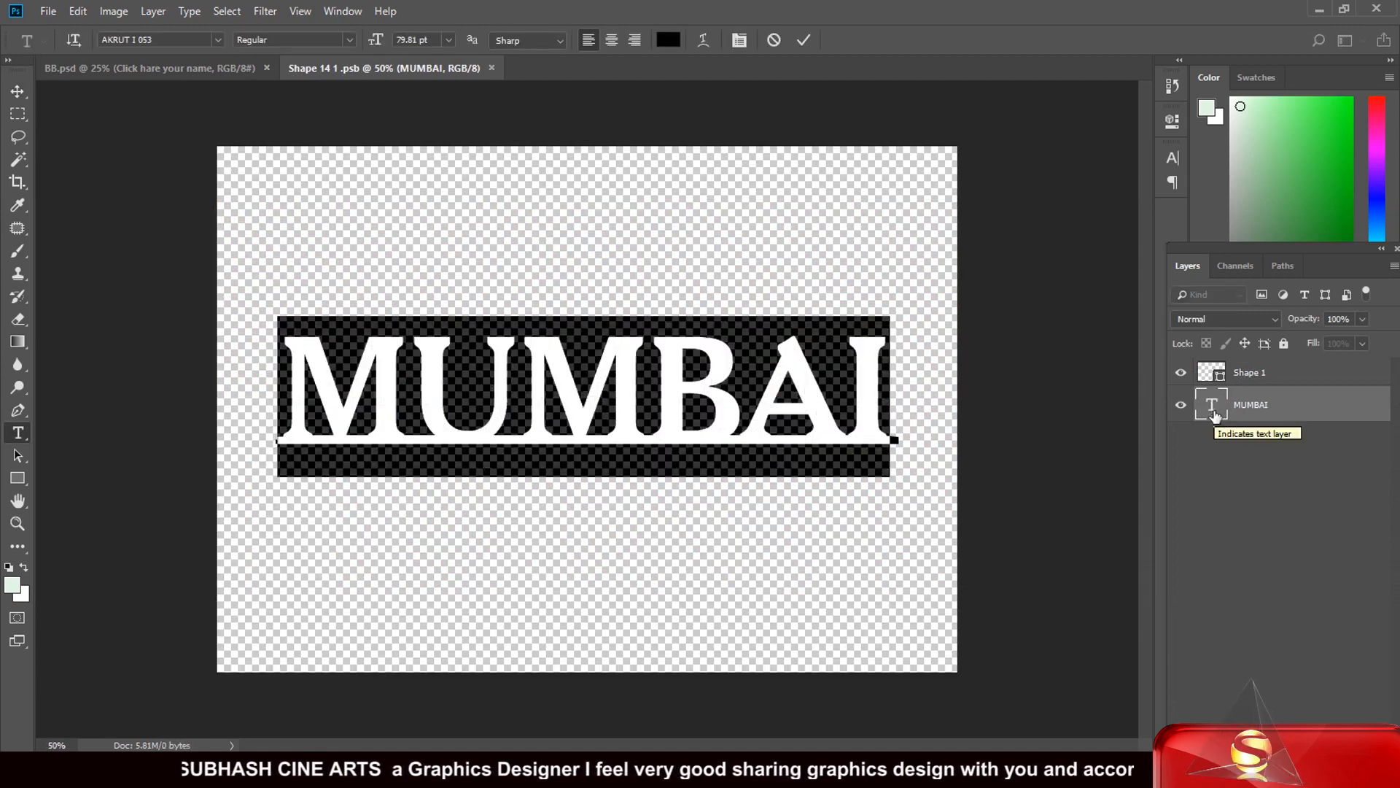
type("SUBHASH")
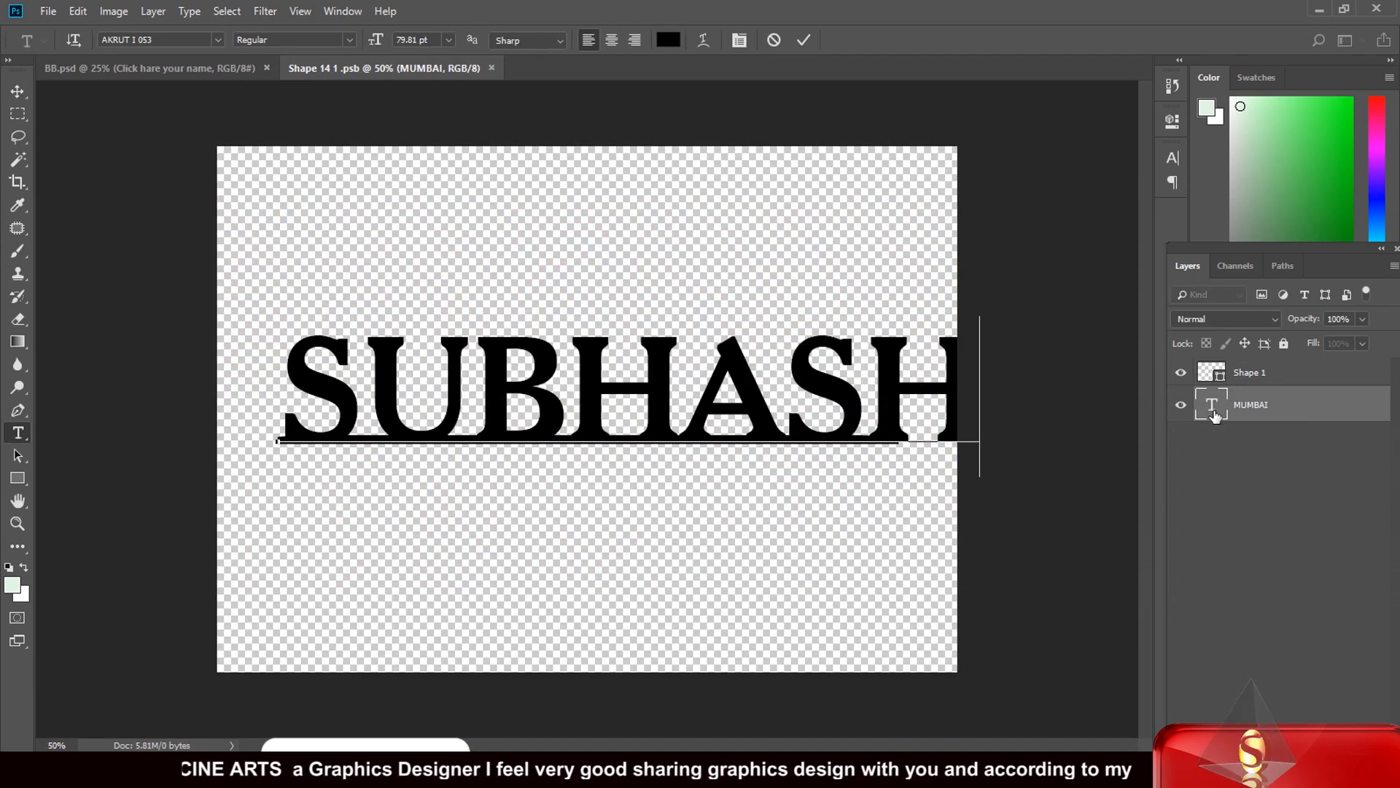
left_click(19, 91)
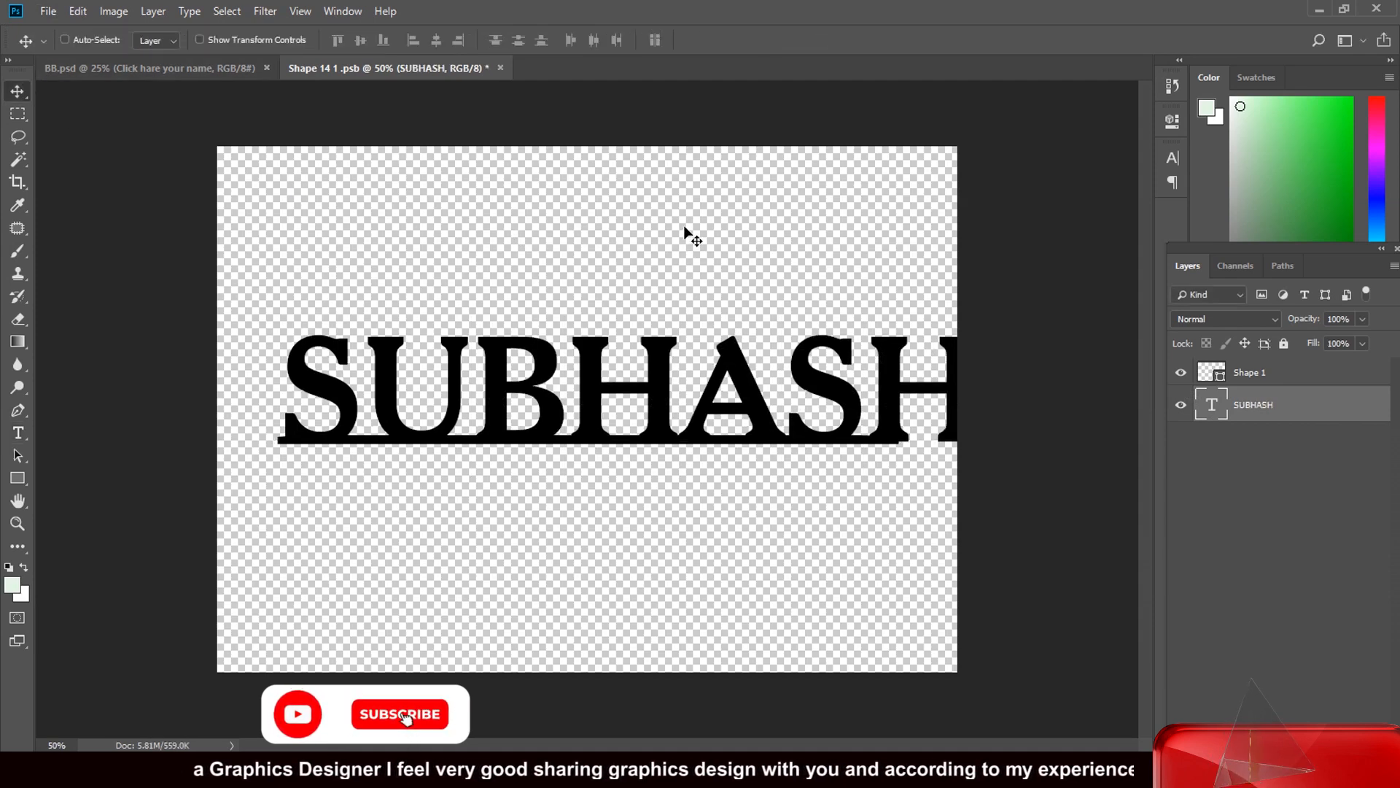
- Scale the name text down to about 4.65 in wide and 1.18 in high so it fits the underline bar
key("ctrl+t")
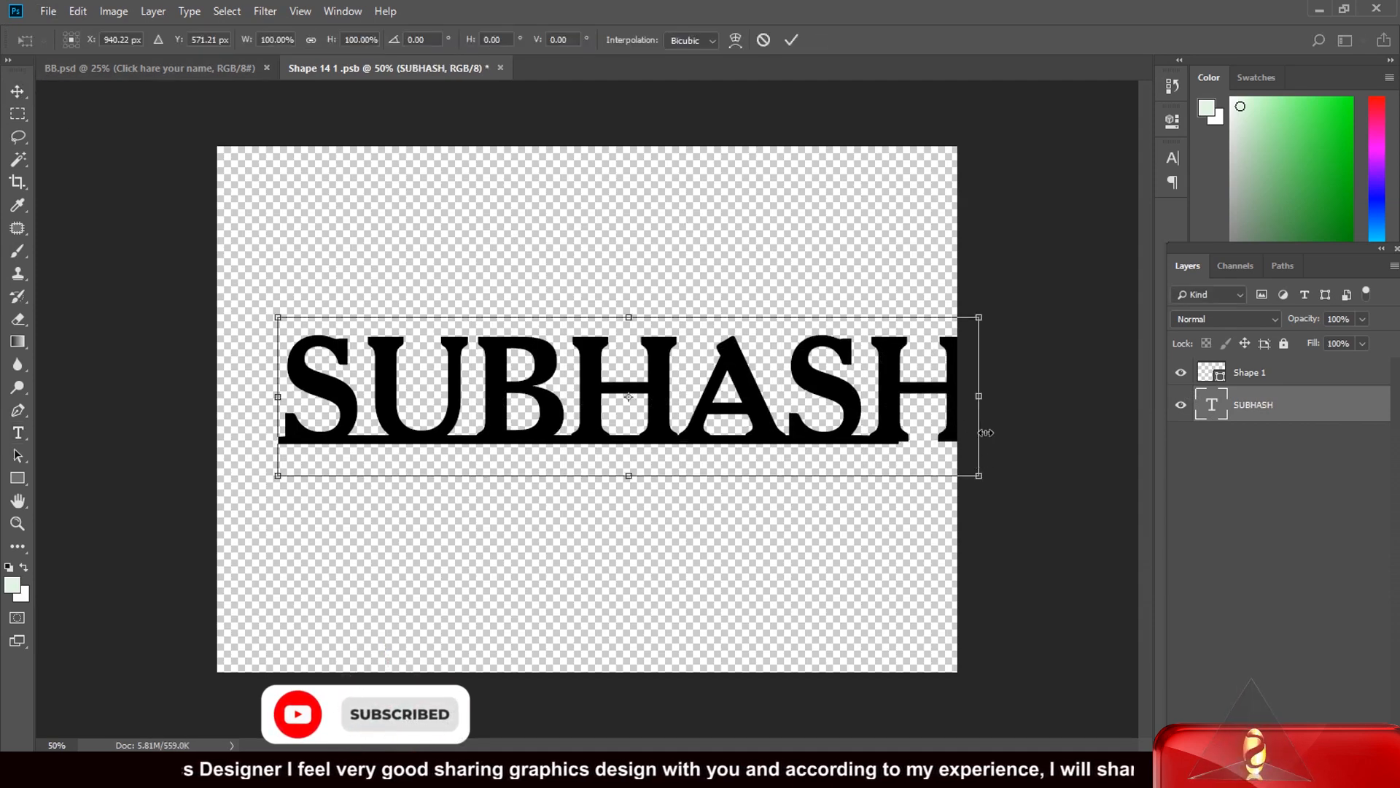
left_click_drag(980, 319, 889, 324)
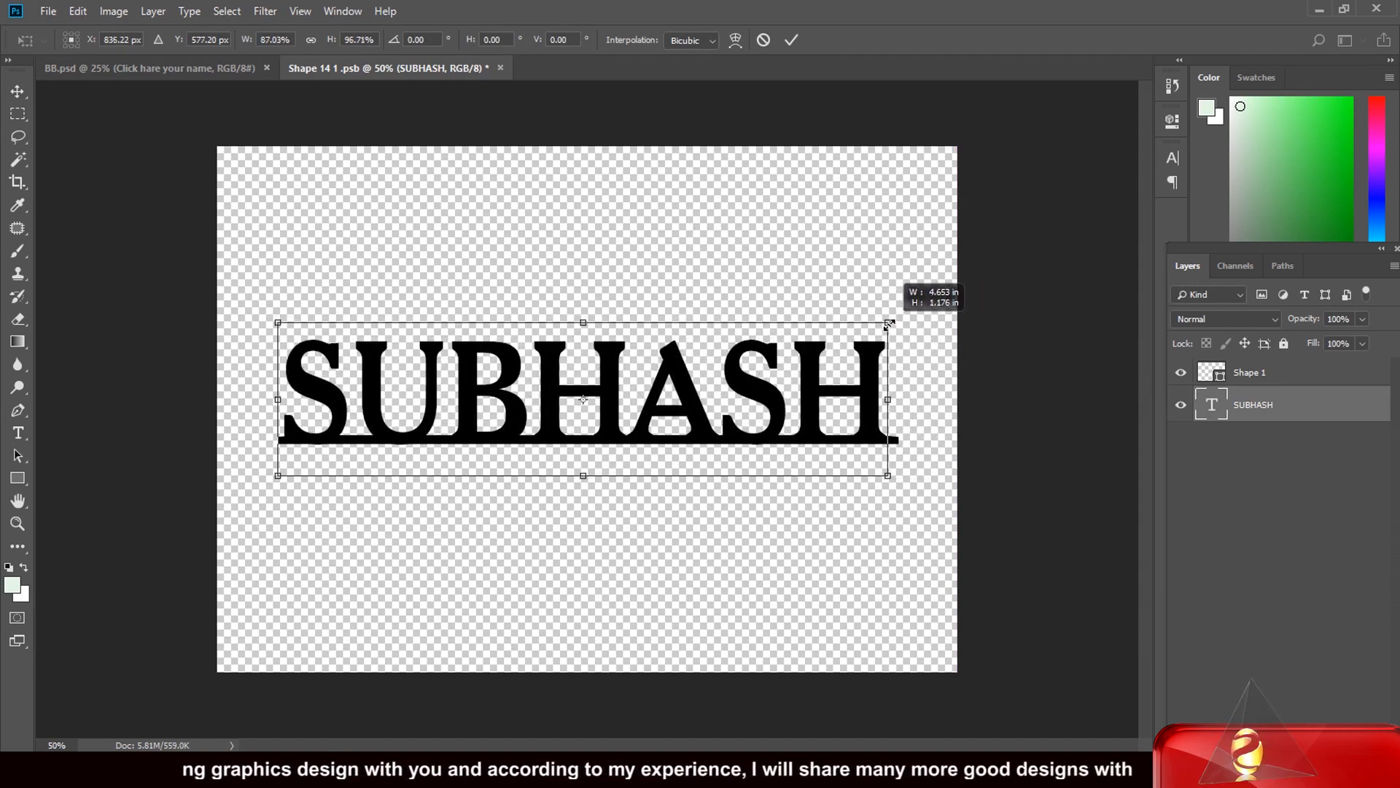
left_click(17, 91)
left_click(615, 294)
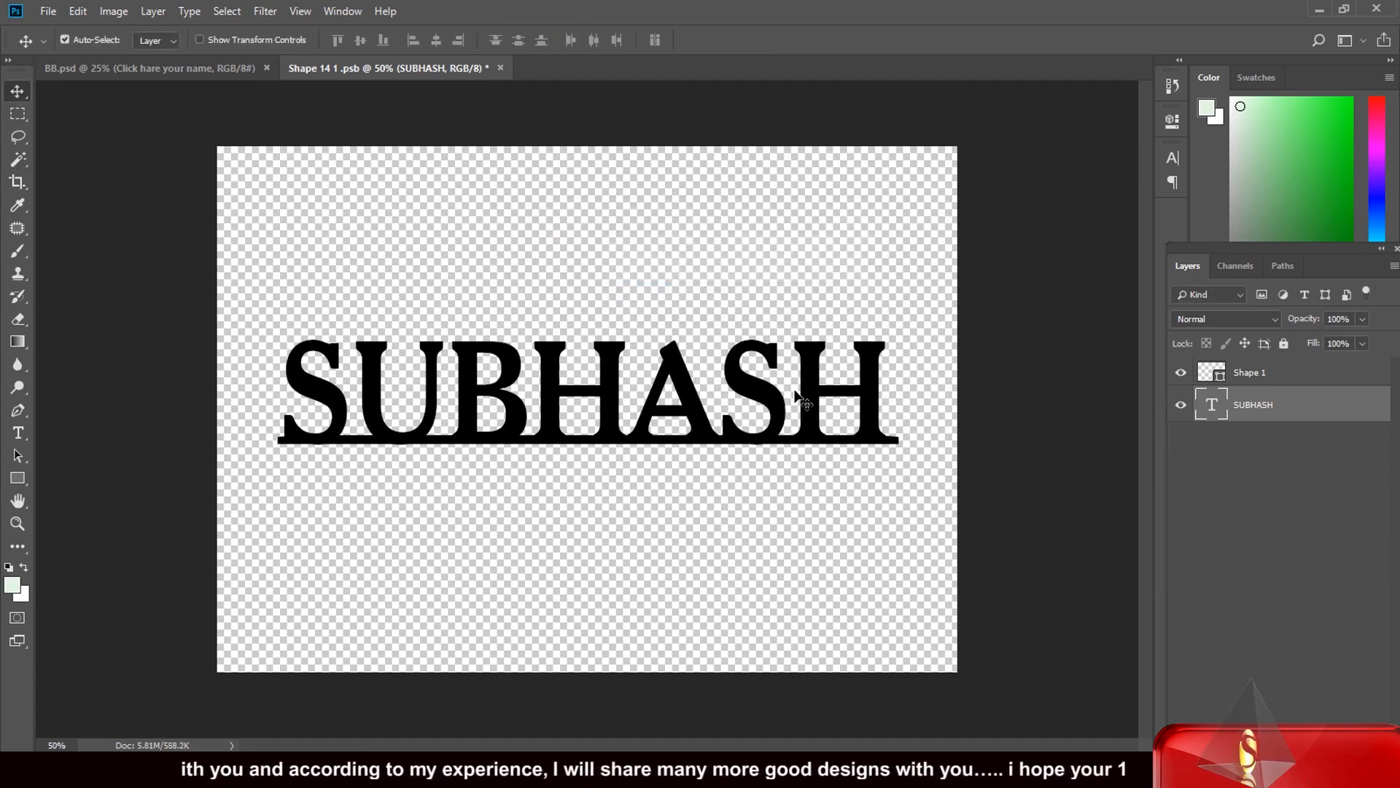
- Change the name text's font to AkOfficeTmlValluvan
left_click(18, 433)
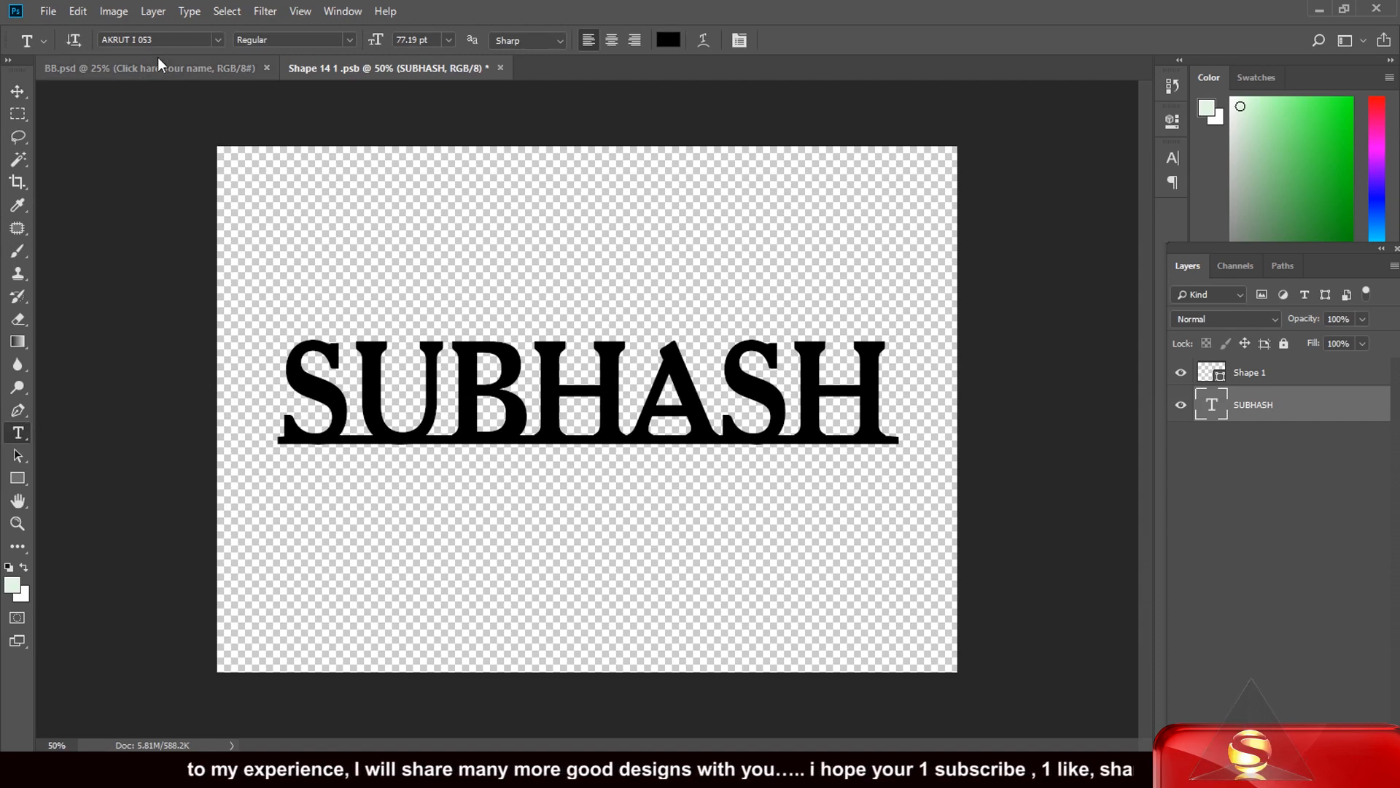
left_click(219, 41)
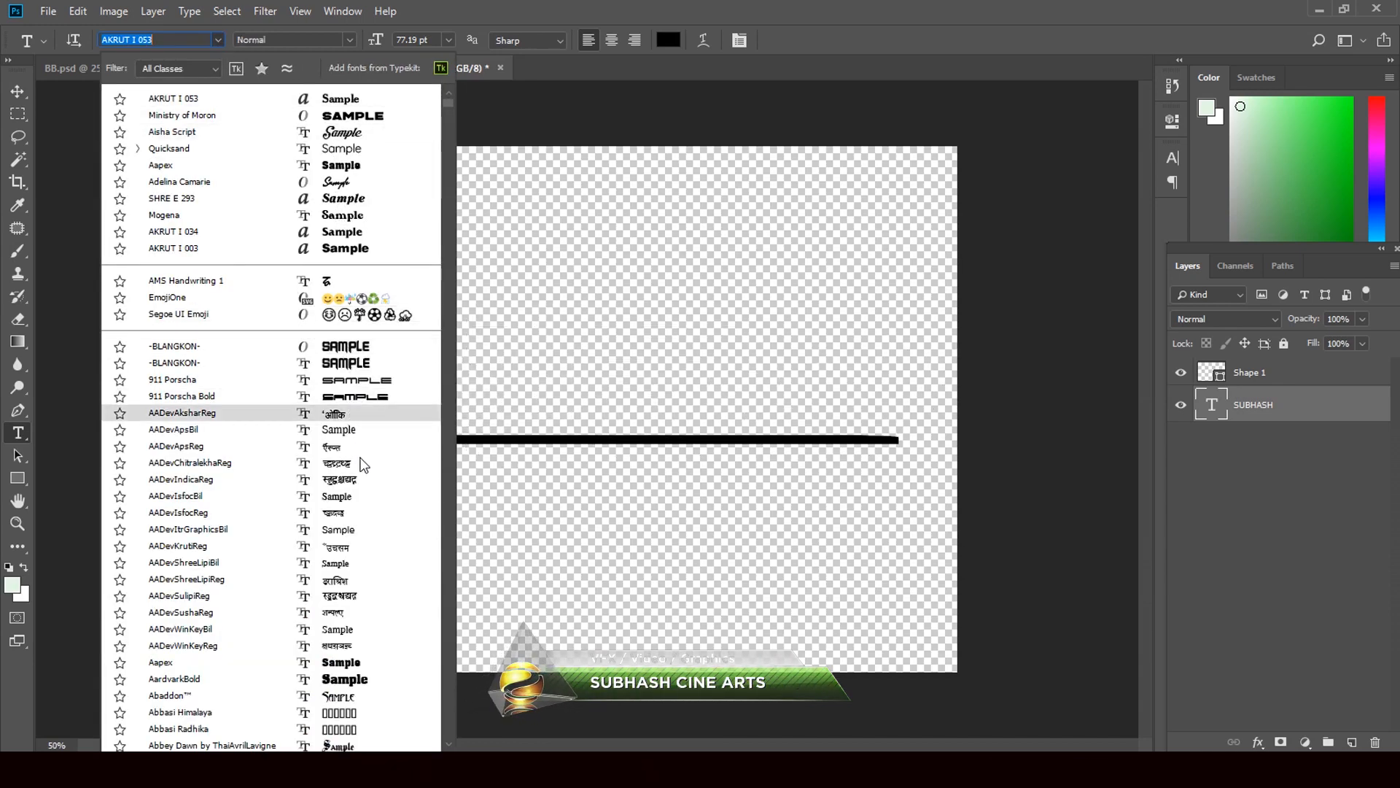
scroll(350, 496, "down", 2)
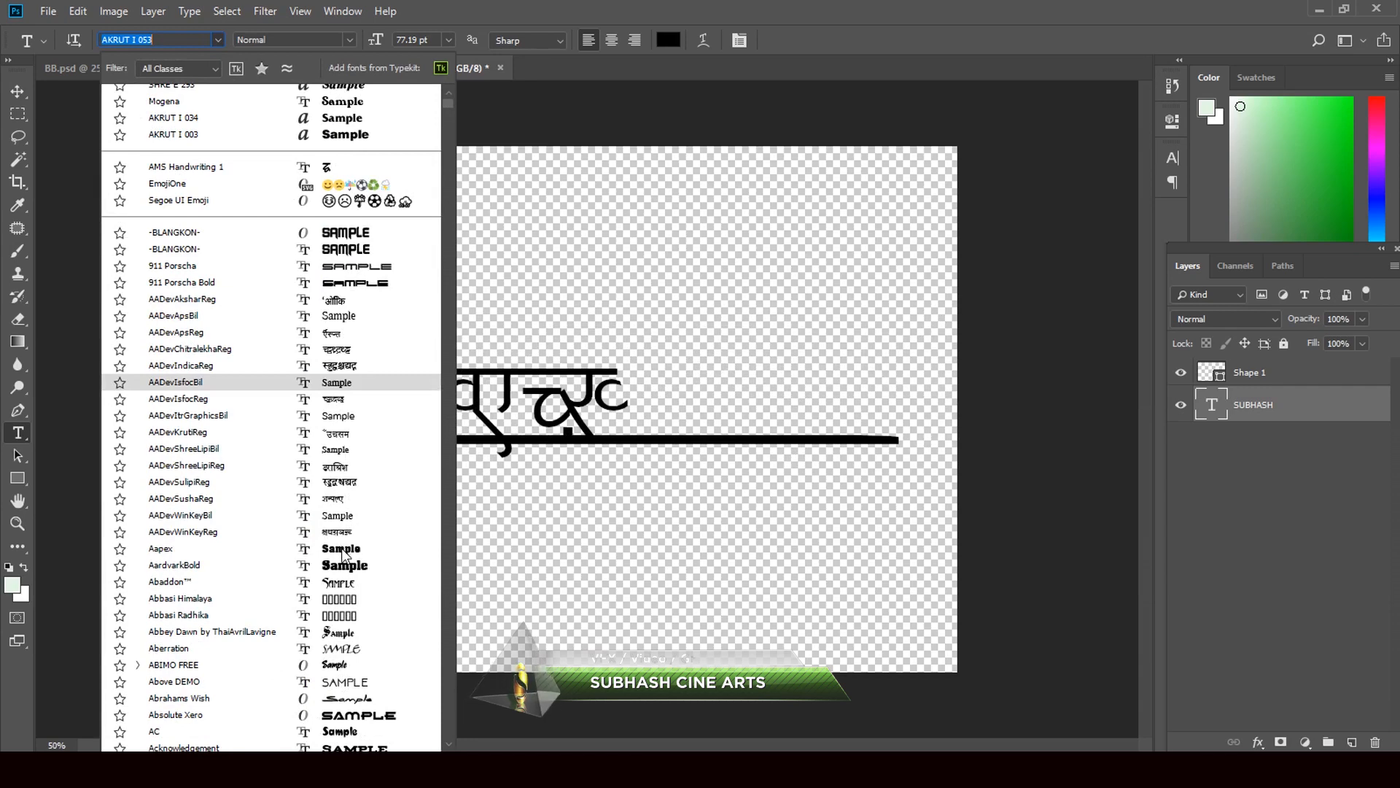
scroll(343, 554, "down", 1)
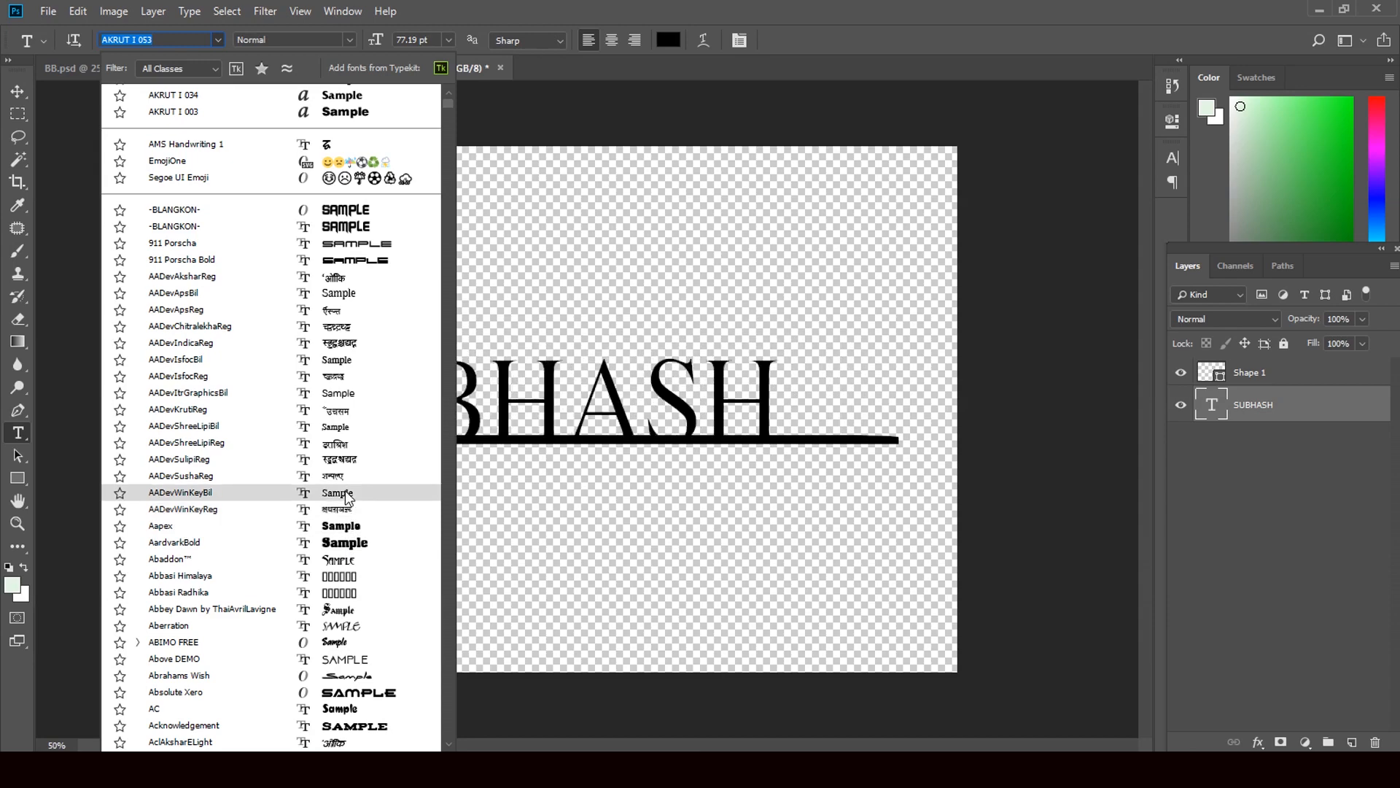
scroll(346, 610, "down", 5)
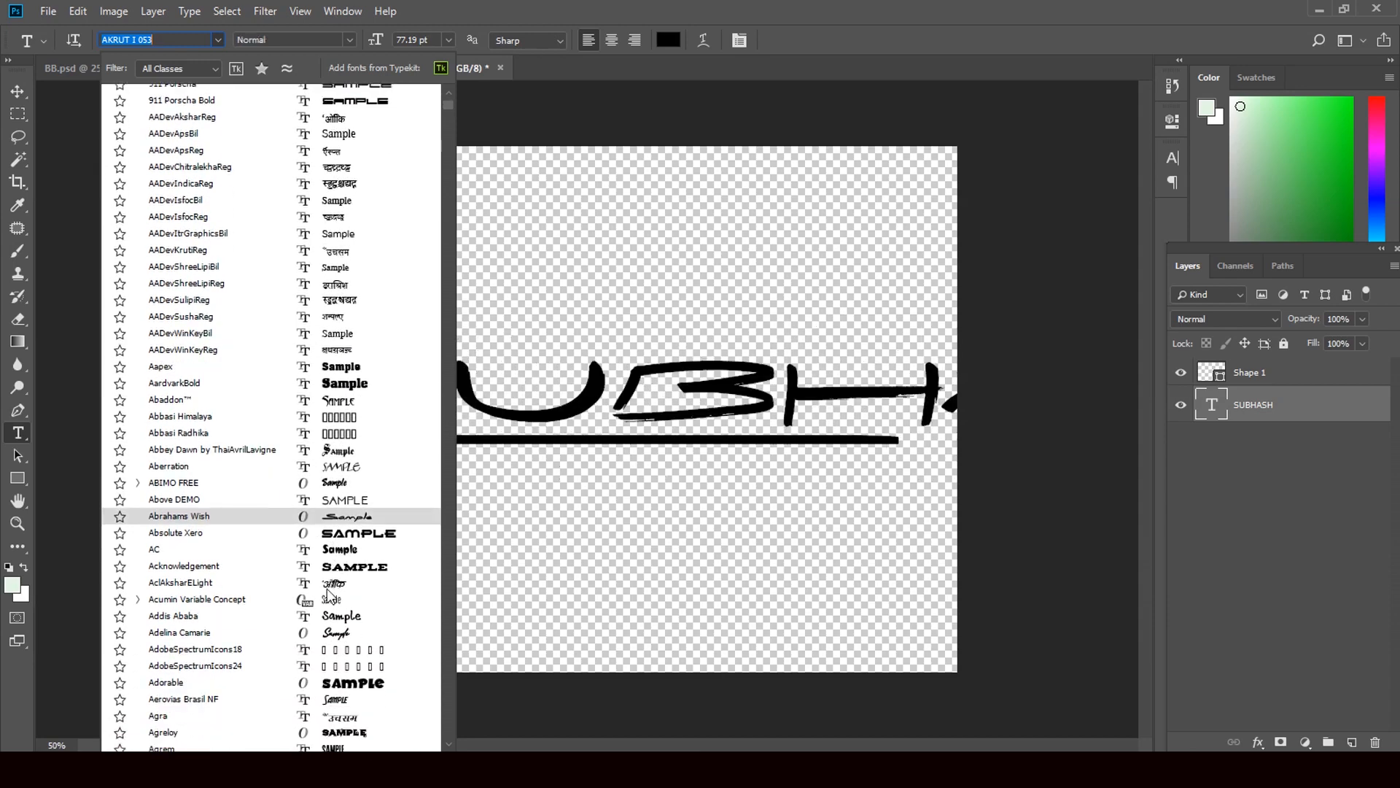
scroll(368, 630, "down", 3)
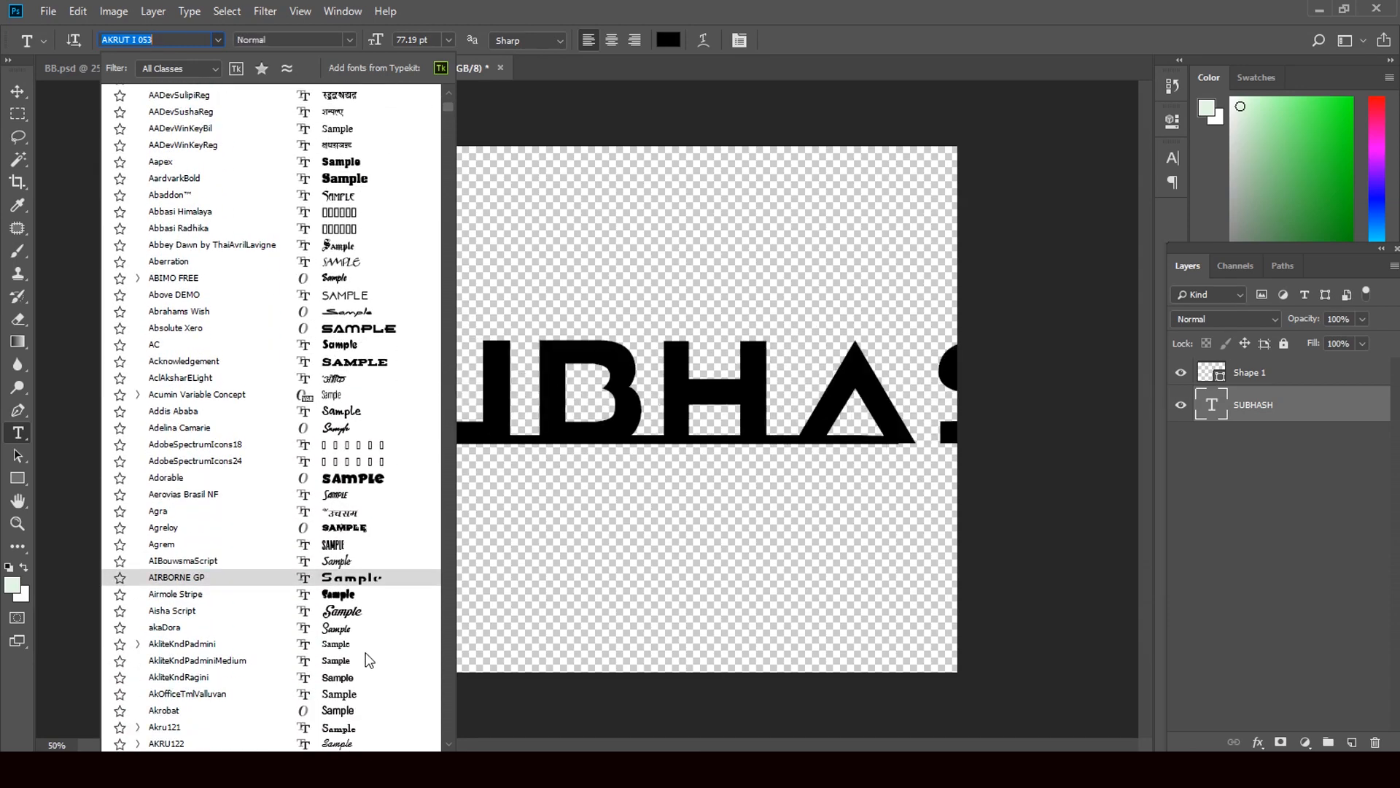
scroll(357, 633, "down", 2)
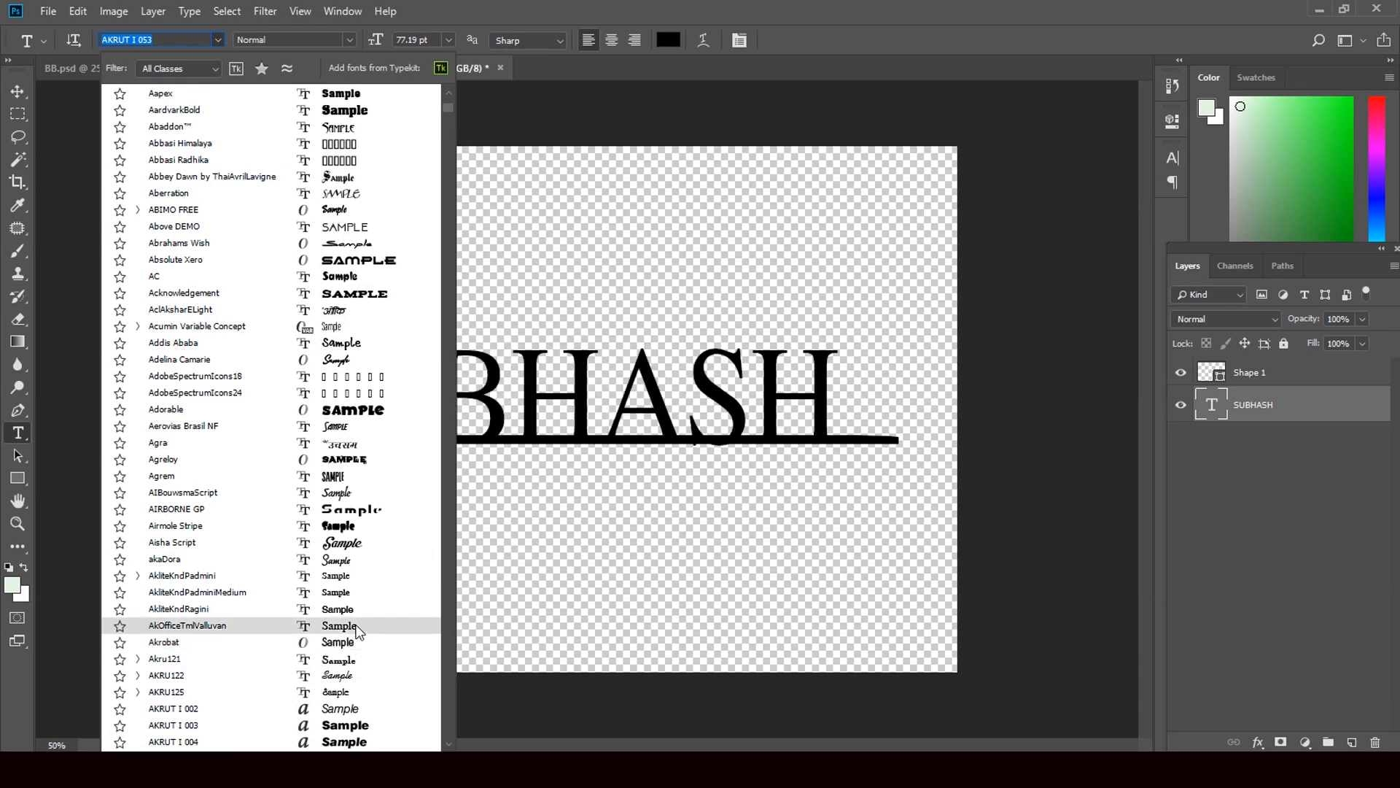
left_click(357, 633)
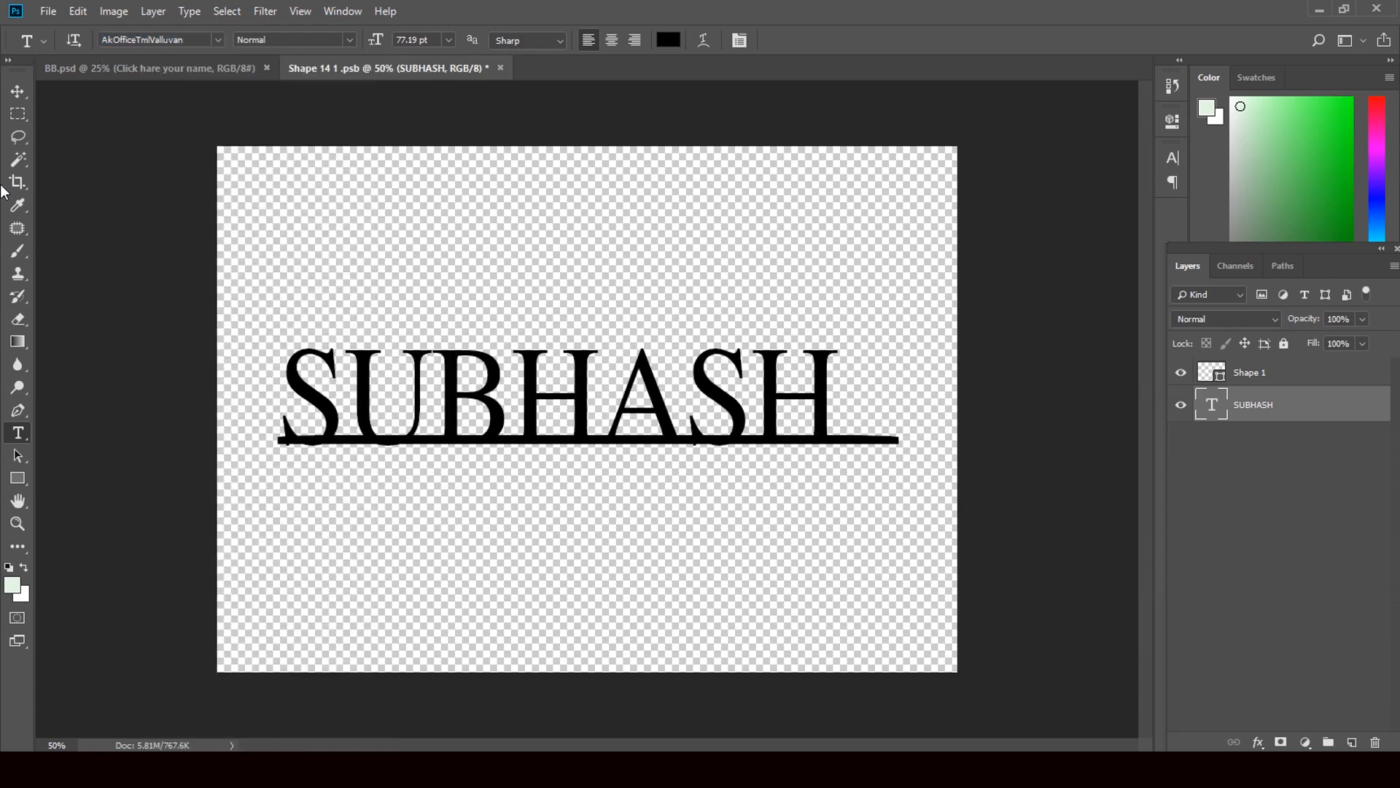
- Raise the name text slightly to sit on the bar and scale it to about 4.58 in wide and 1.25 in high
left_click(18, 92)
left_click_drag(773, 405, 781, 398)
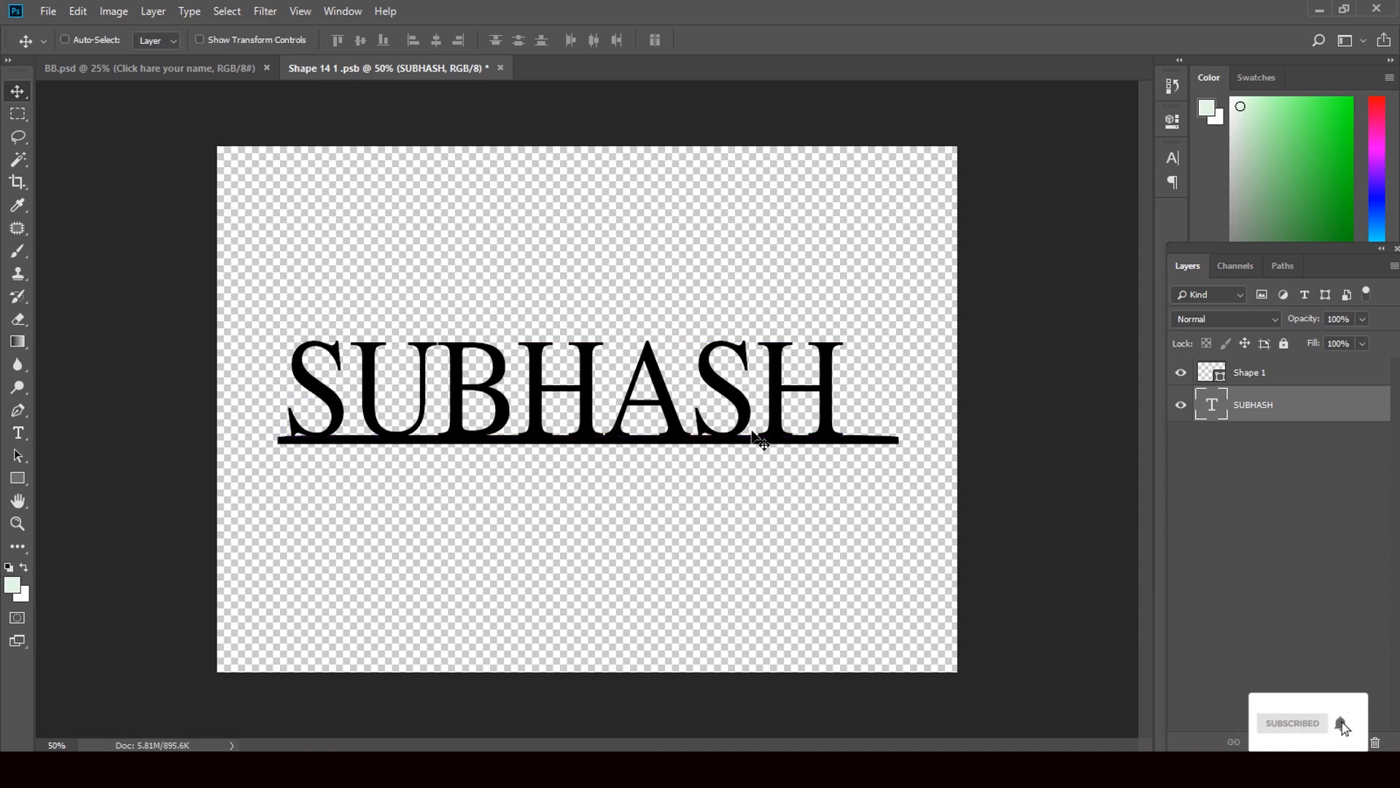
key("ctrl+t")
left_click_drag(840, 316, 880, 314)
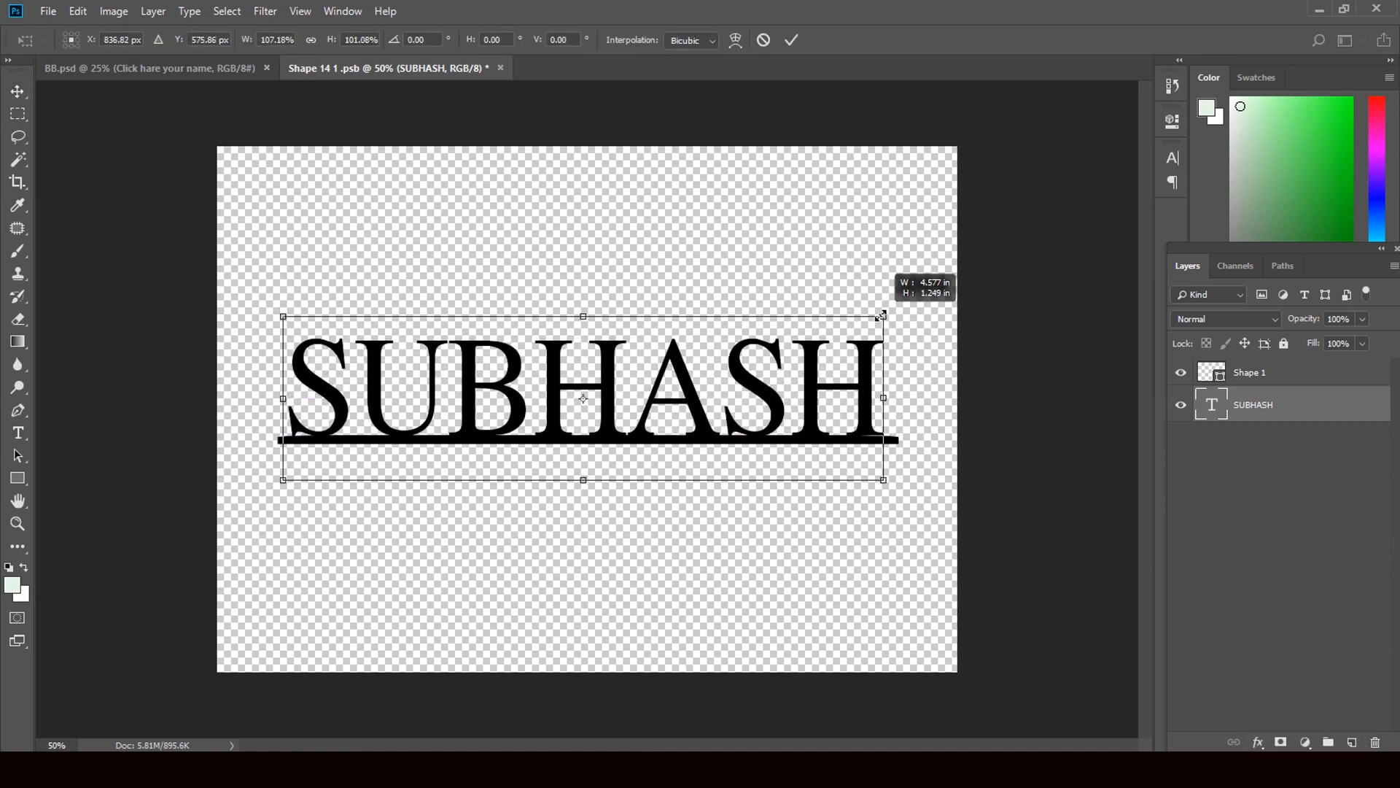
left_click(17, 91)
left_click(620, 292)
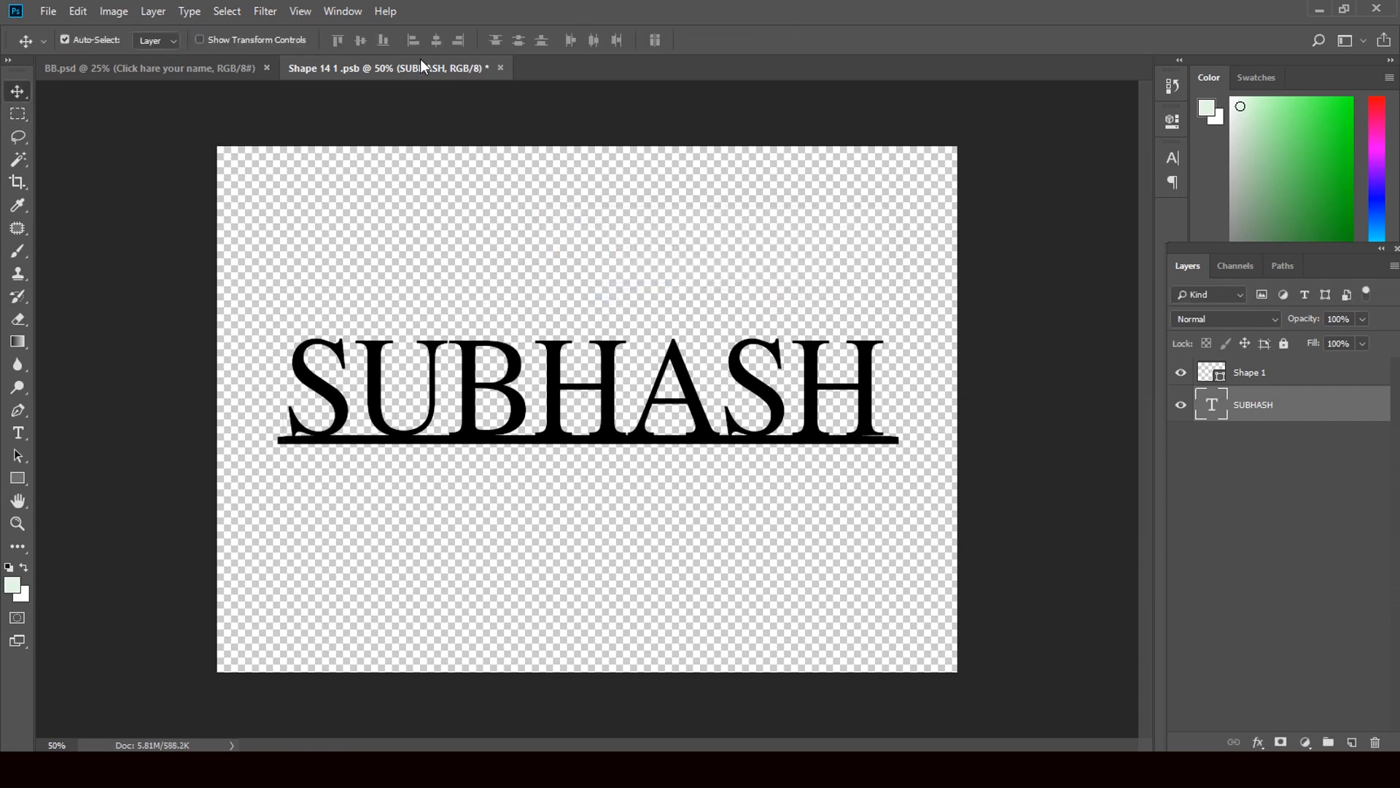
- Save and close the smart object to update the sign in BB.psd
left_click(500, 67)
left_click(630, 295)
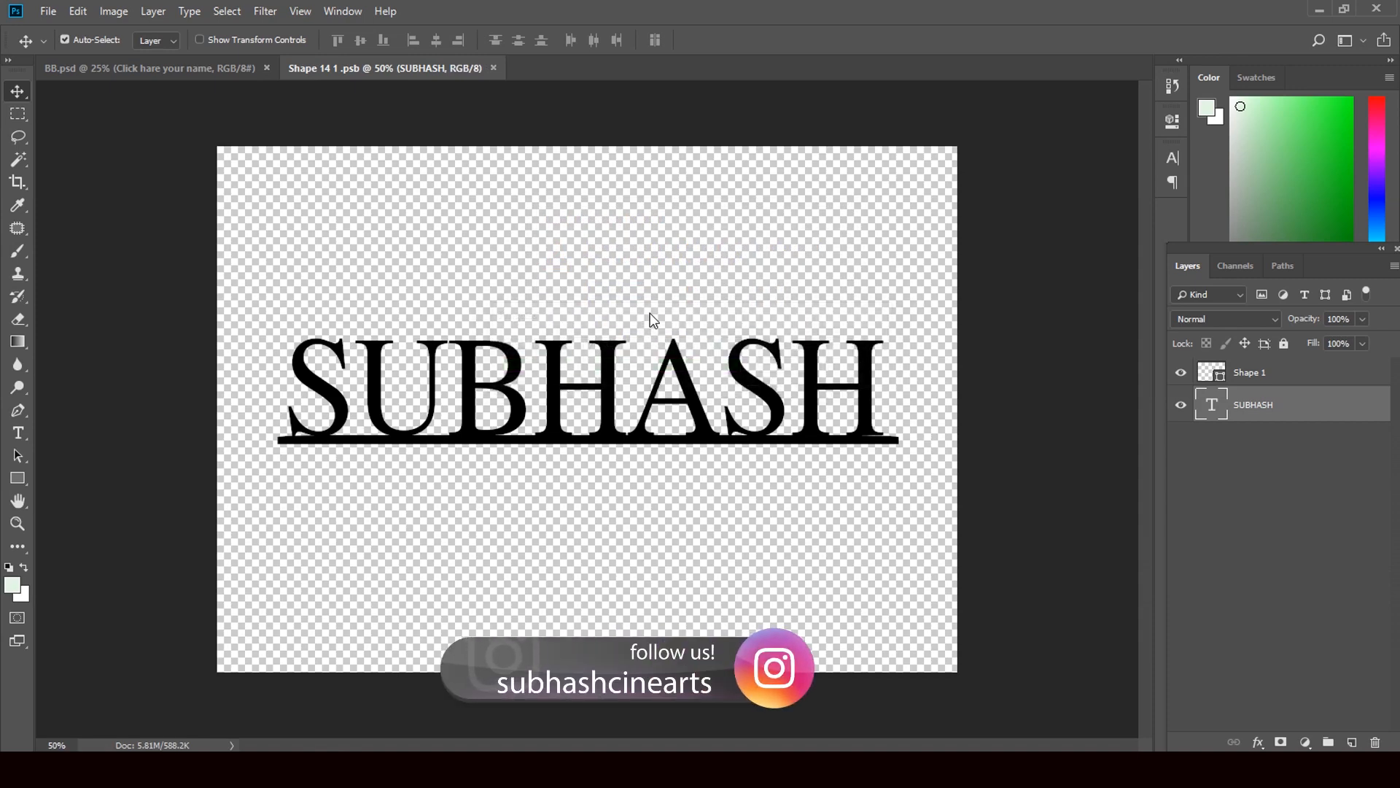
key("ctrl+w")
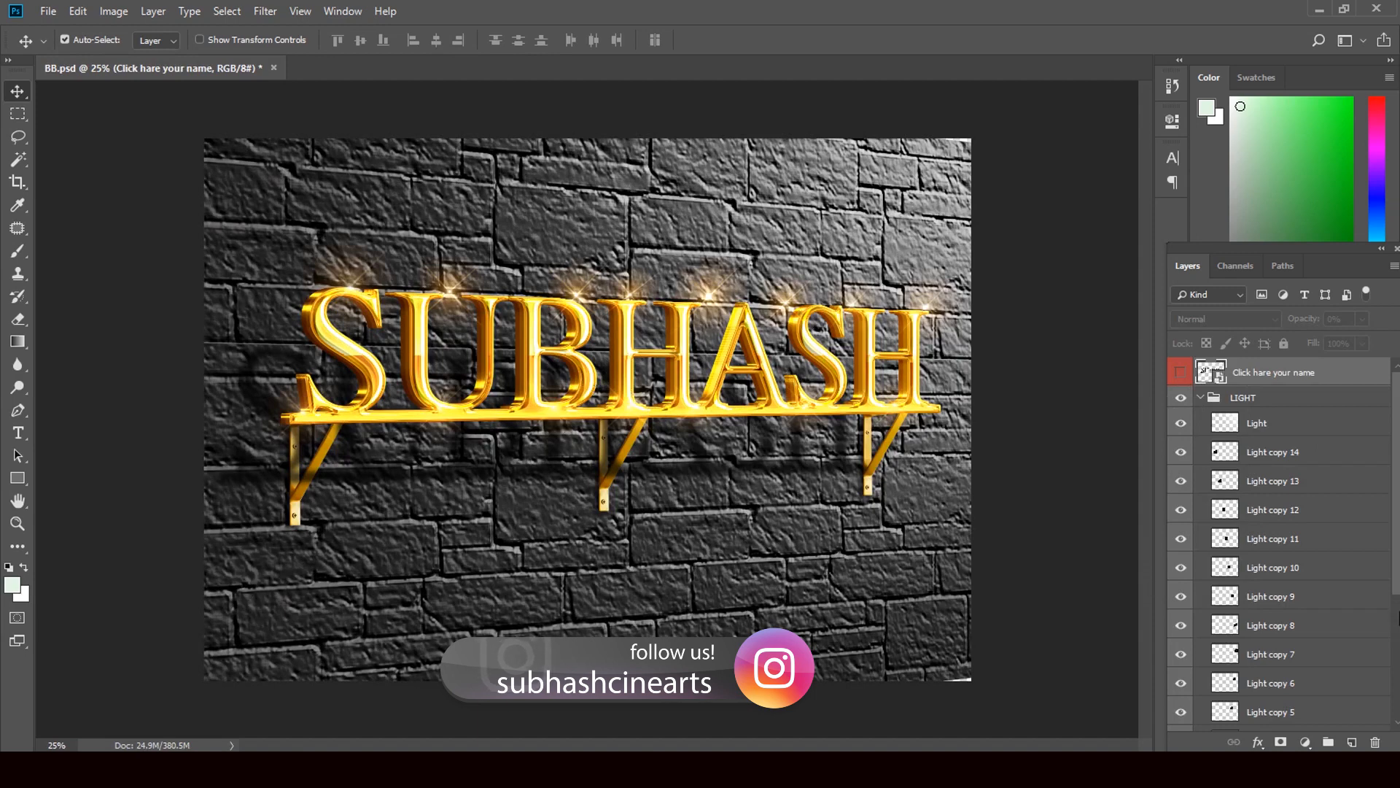
- Toggle the visibility of the lowest Light layer and Light copy 3 to identify which flare each one holds
left_click_drag(1398, 567, 1398, 702)
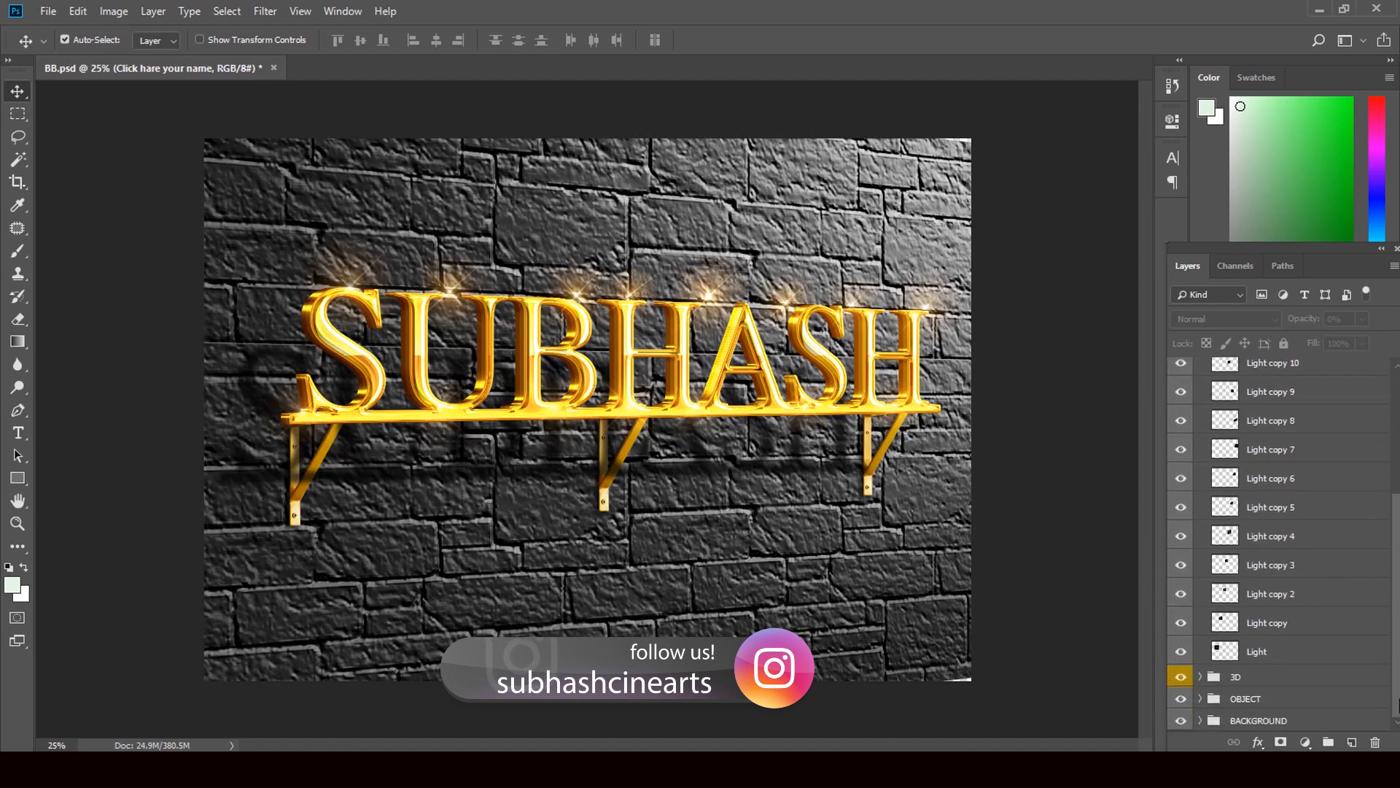
left_click(1181, 651)
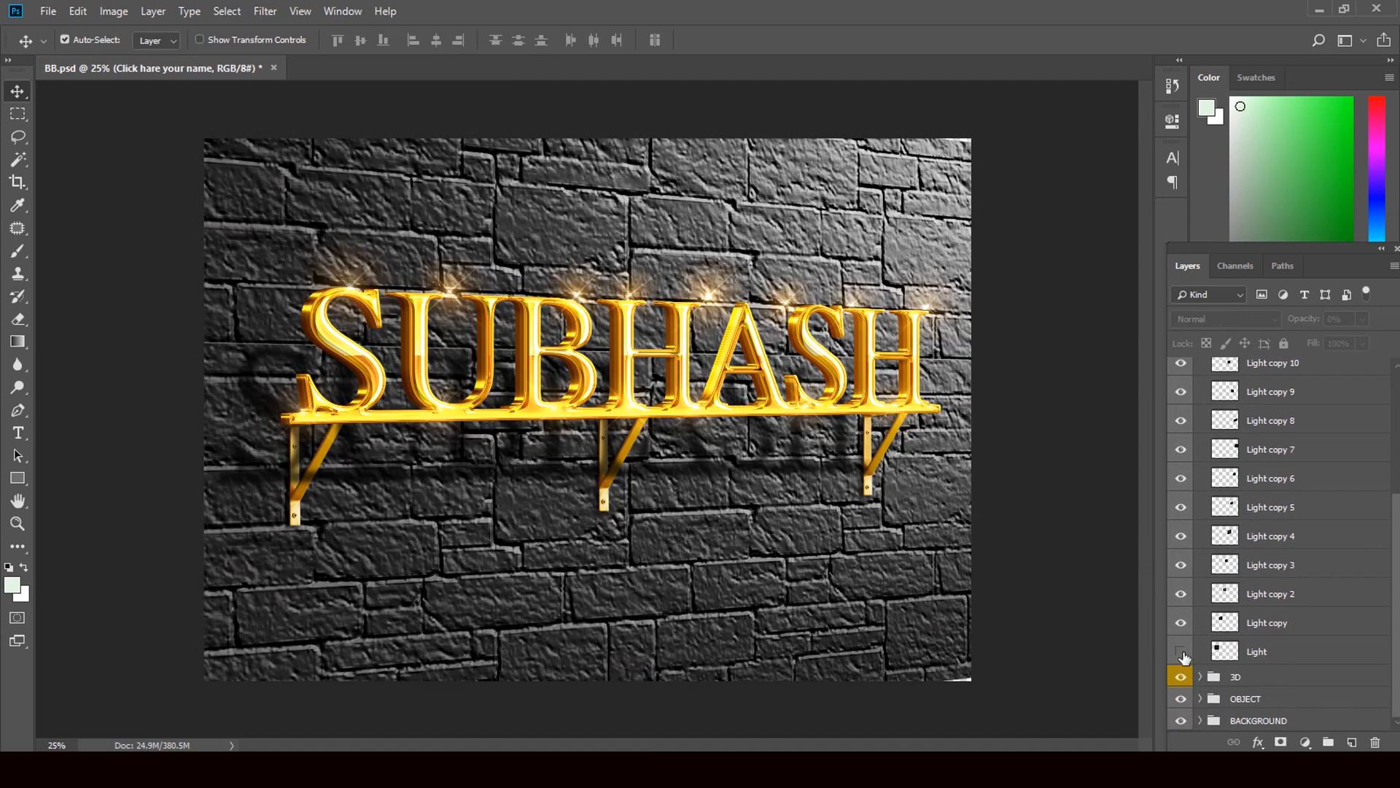
left_click(1182, 652)
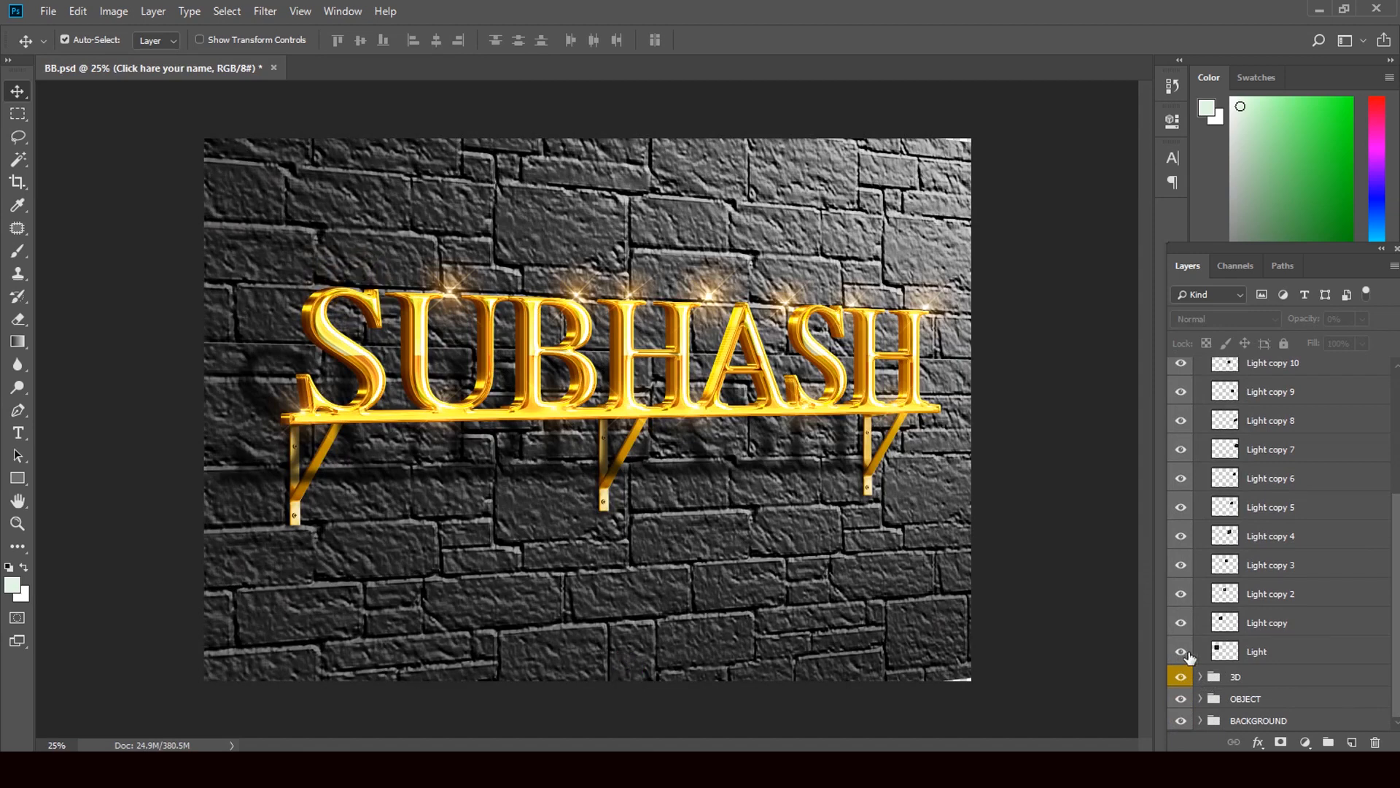
left_click(1181, 566)
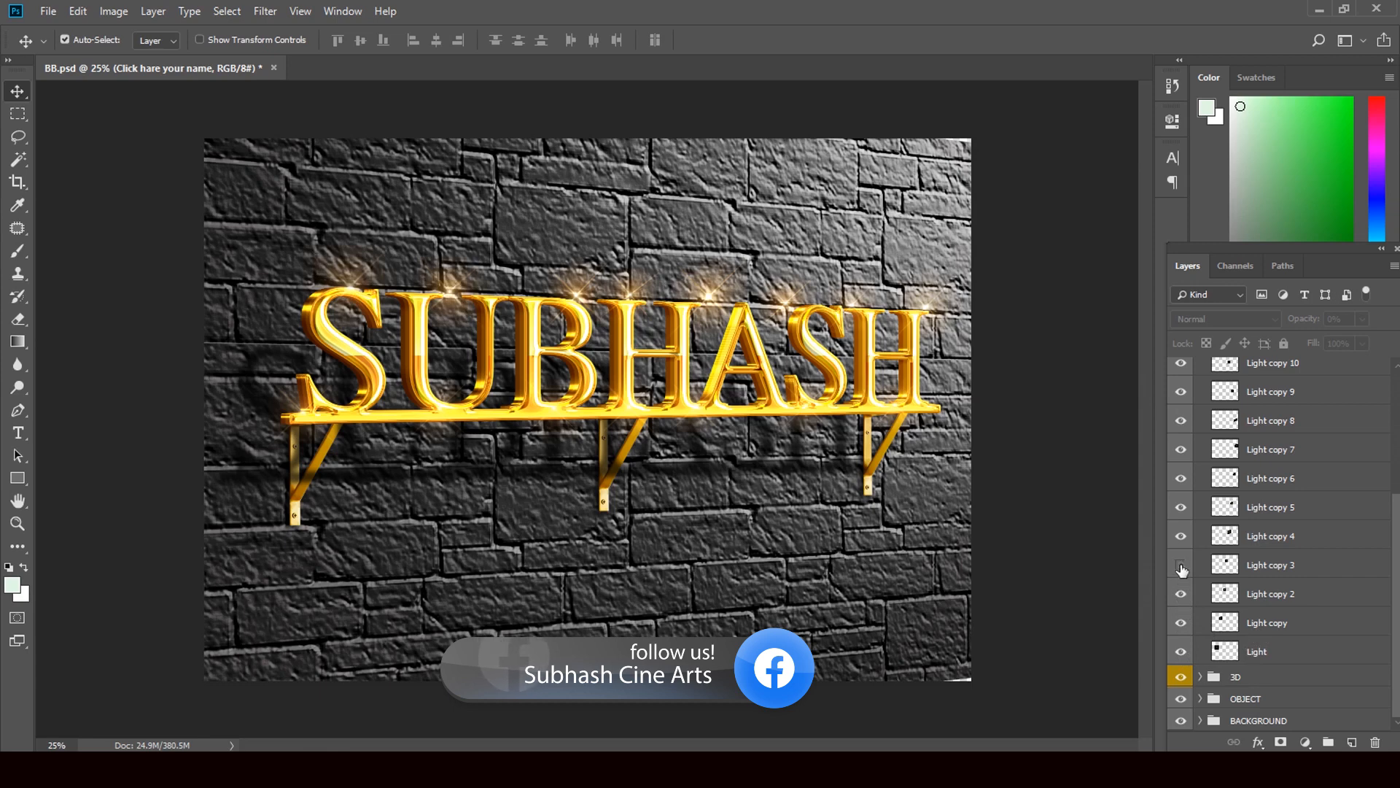
left_click(1181, 567)
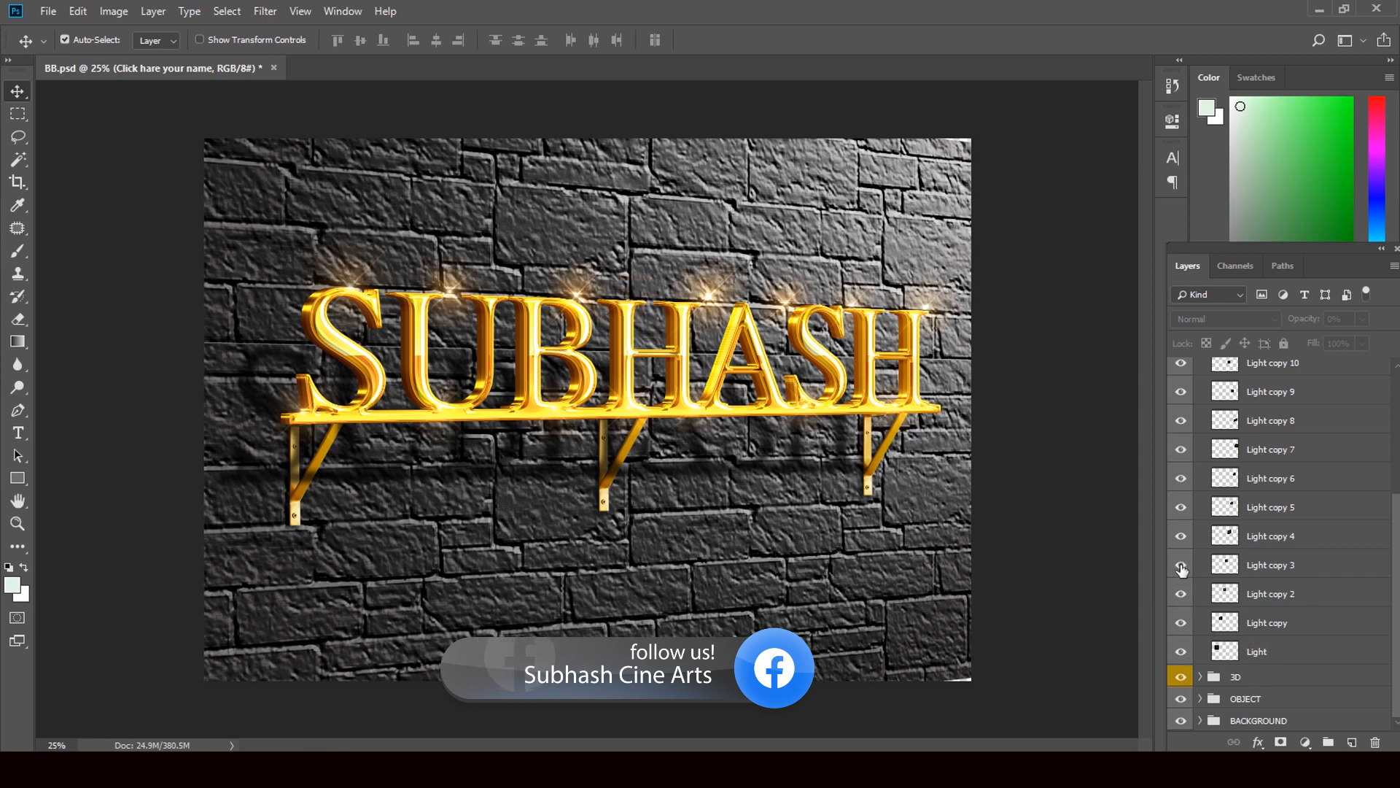
left_click(1182, 567)
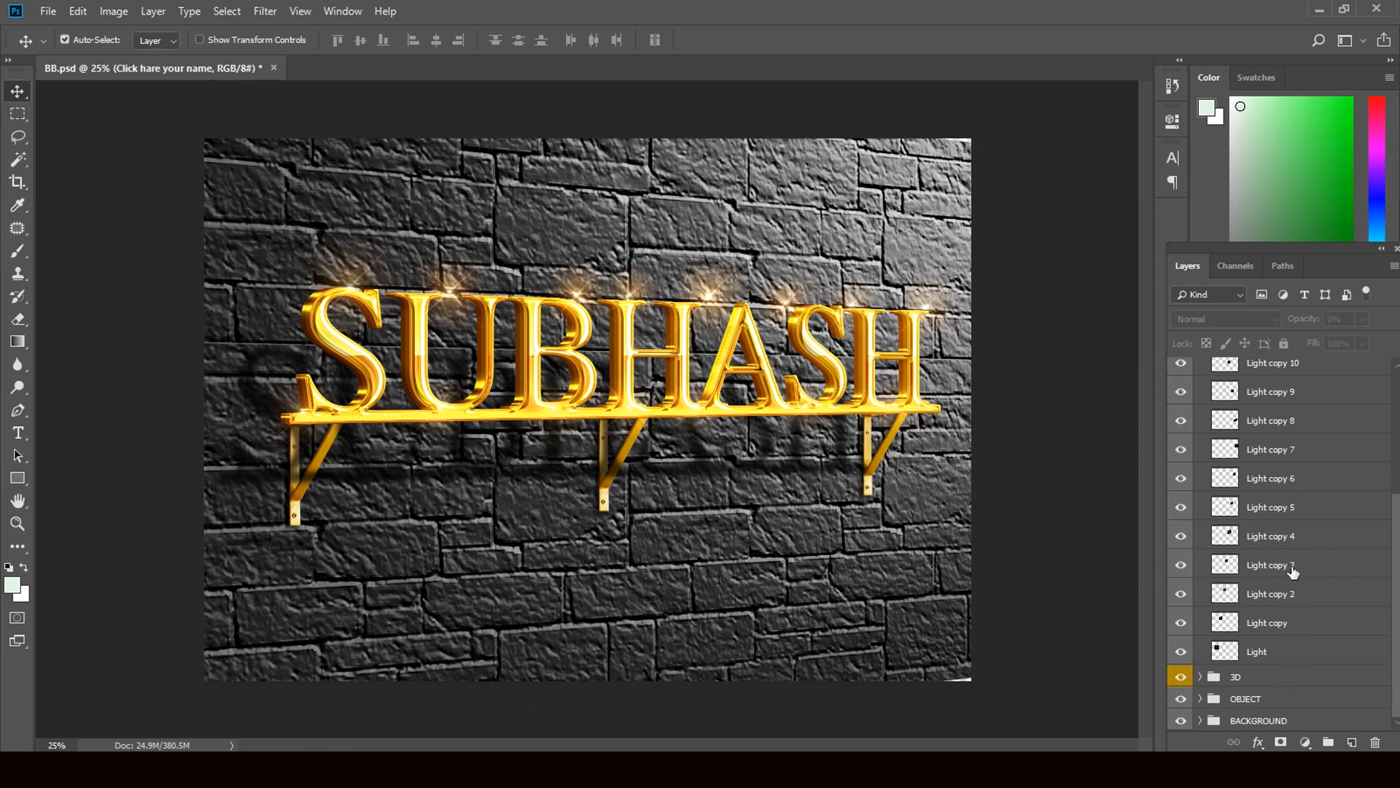
- Identify the Light copy 4 flare and move it onto the upper right corner of the first H, about X 2248.5 px, Y 747.5 px
left_click(1303, 538)
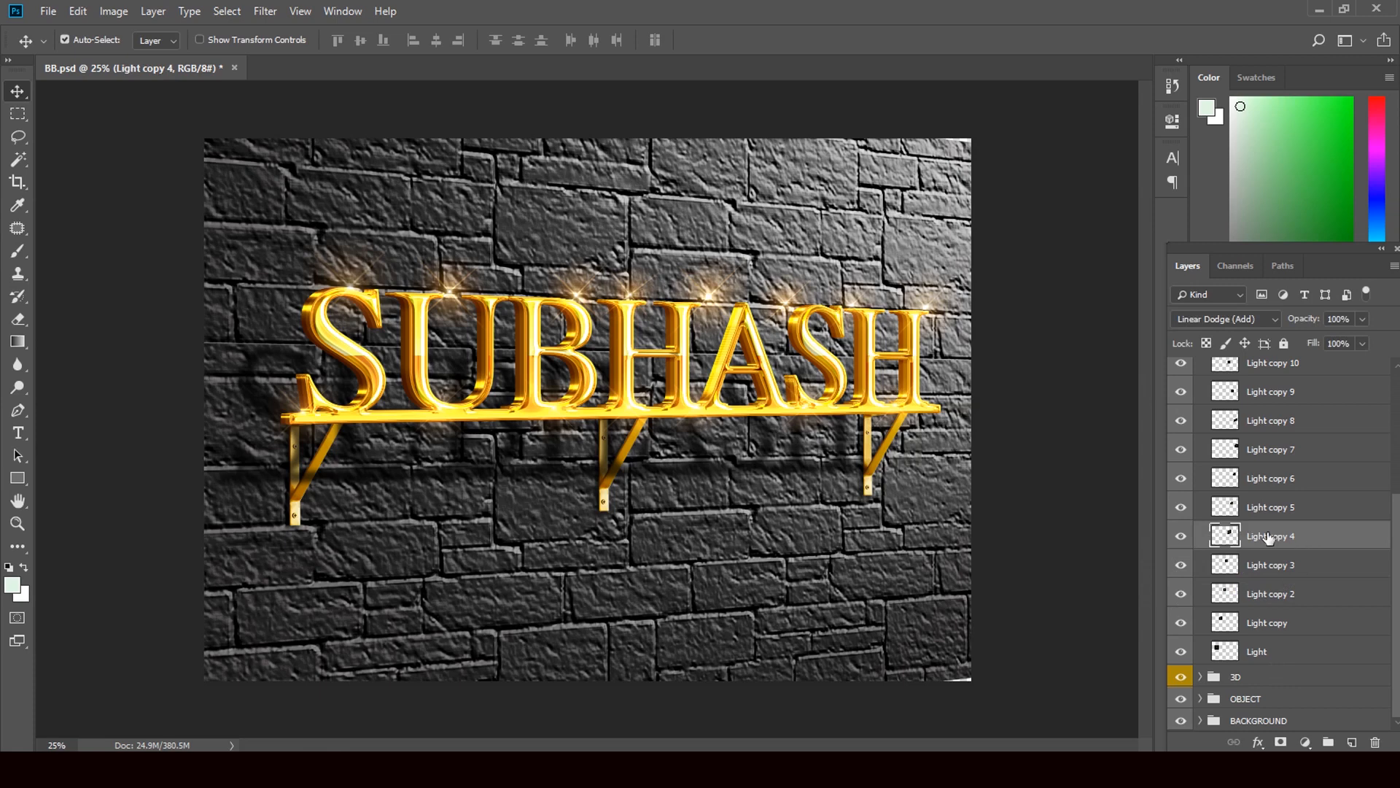
left_click(1182, 537)
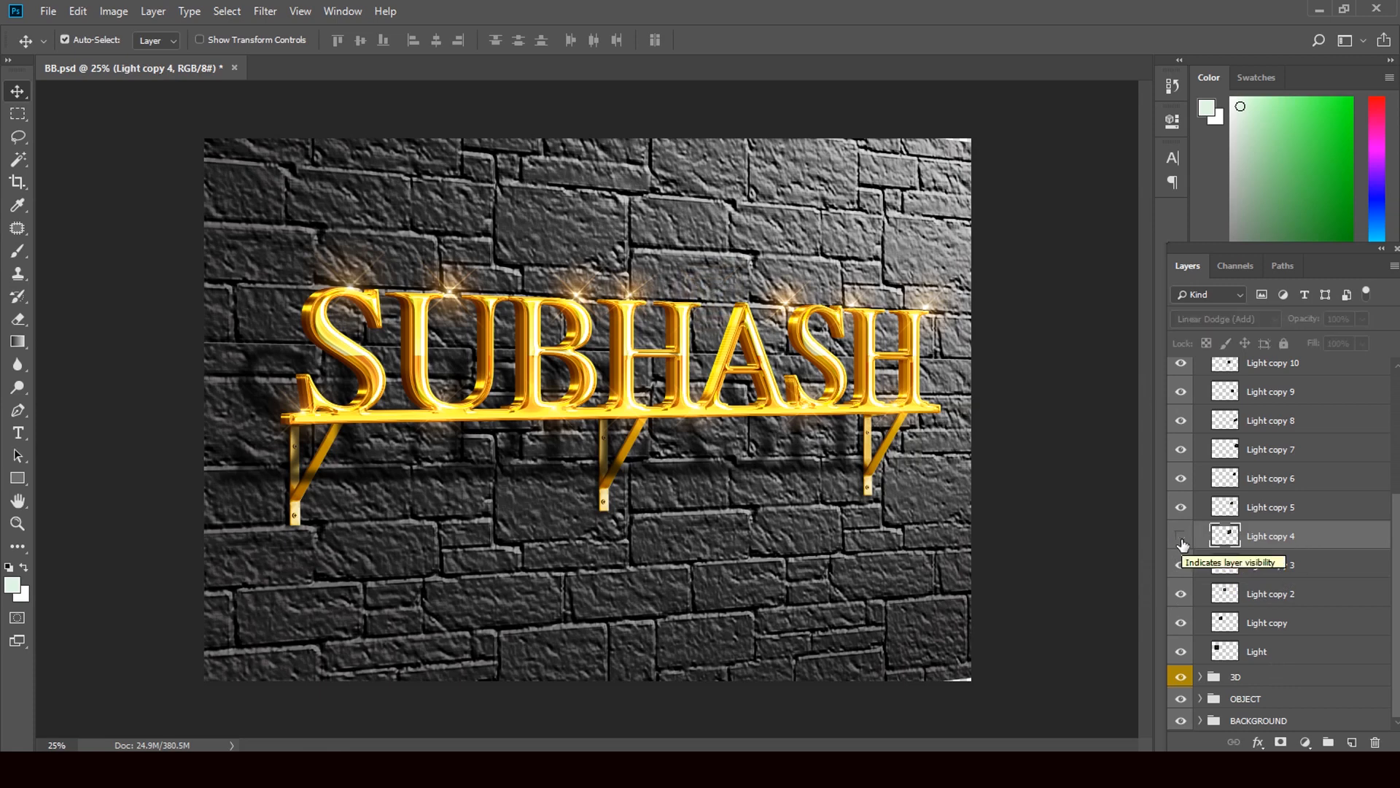
left_click(1181, 538)
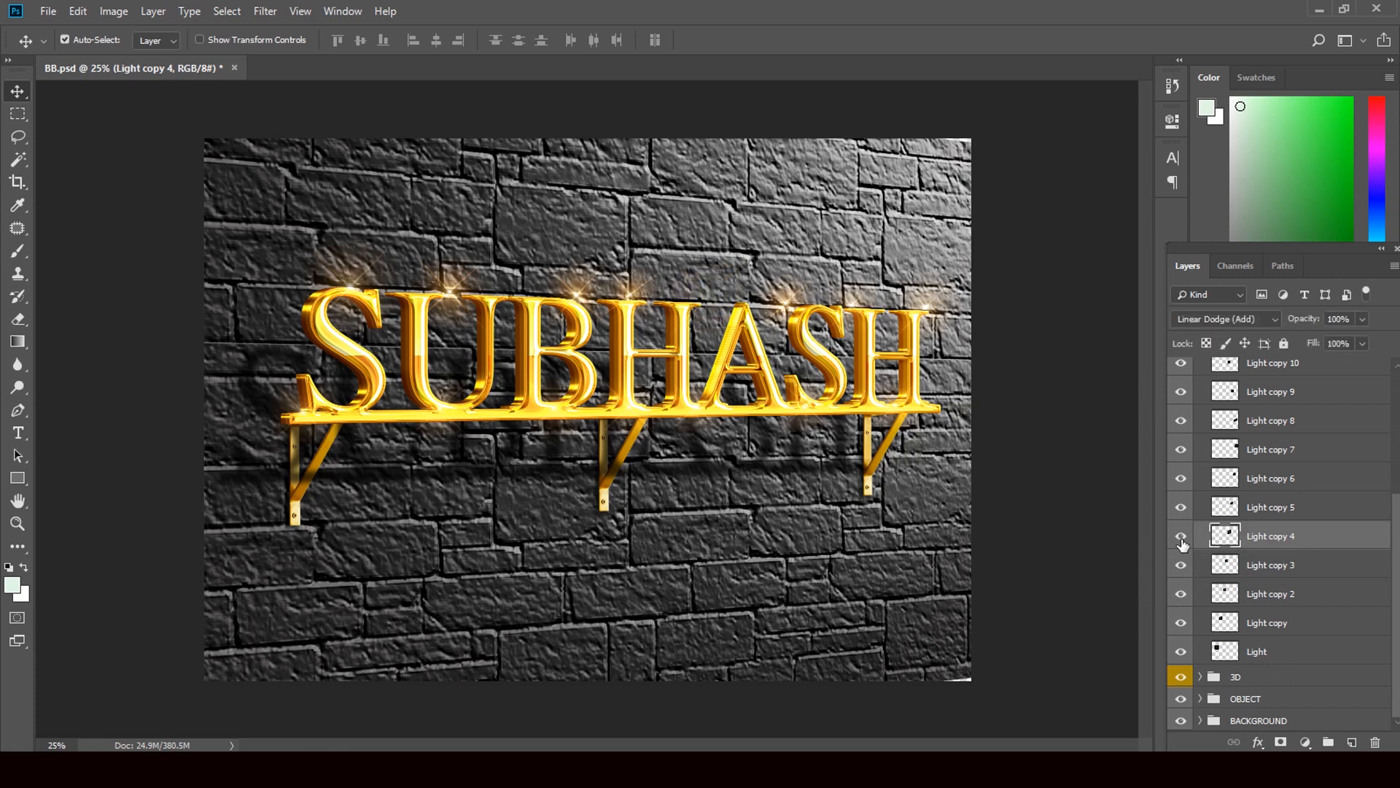
key("ctrl+t")
left_click_drag(737, 295, 724, 301)
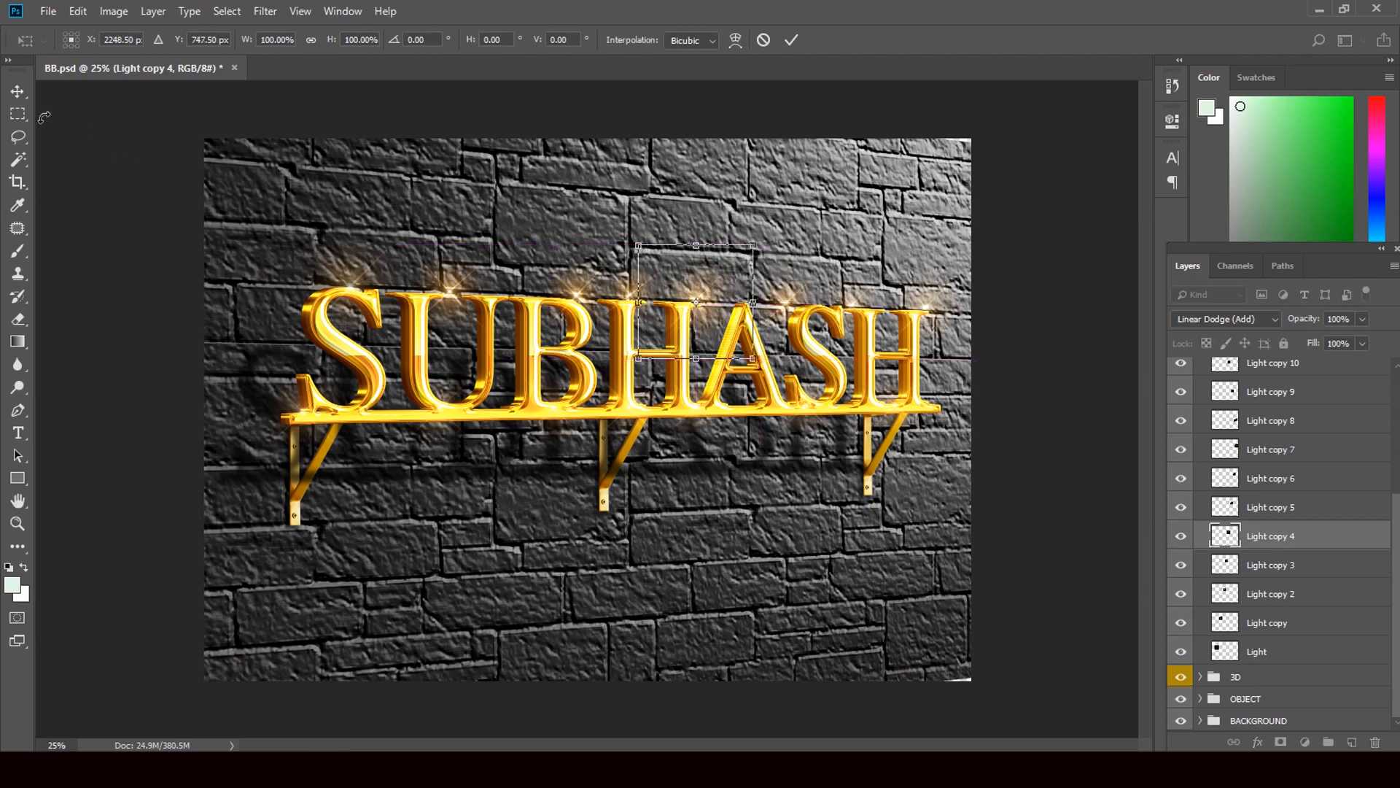
left_click(17, 91)
left_click(624, 294)
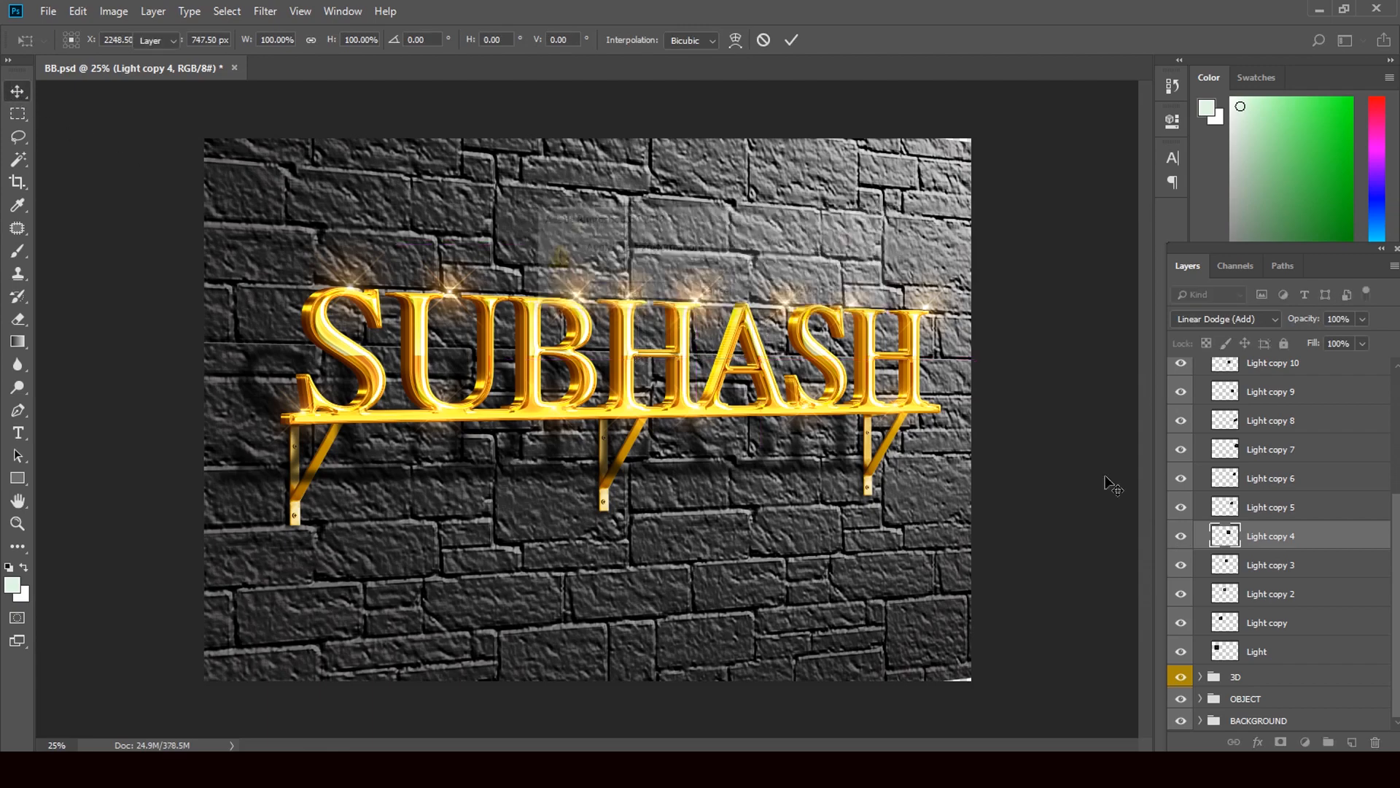
- Move the Light copy 5 flare onto the top of the A, about X 2514 px, Y 773.5 px, and apply the transformation
left_click(1283, 509)
key("ctrl+t")
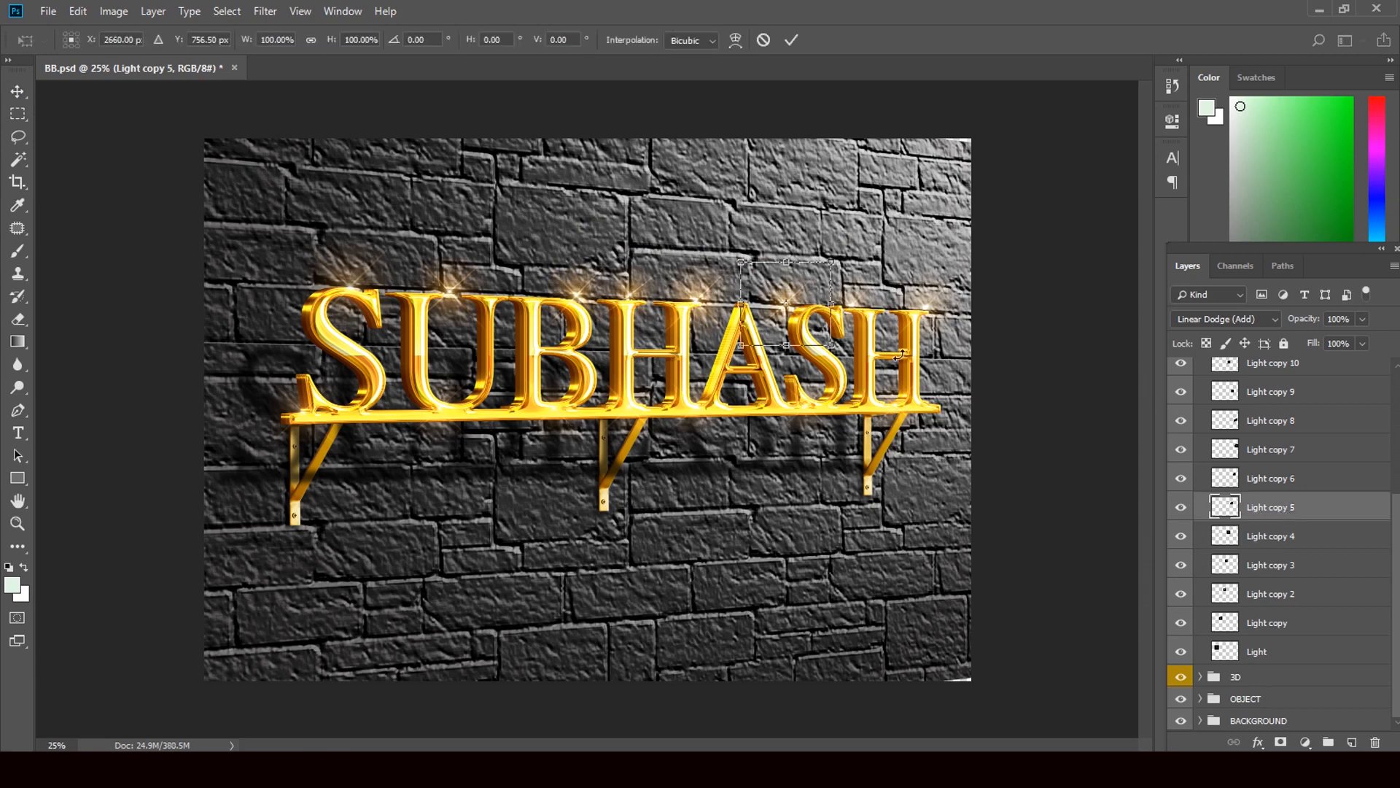
left_click_drag(810, 288, 778, 302)
left_click(17, 91)
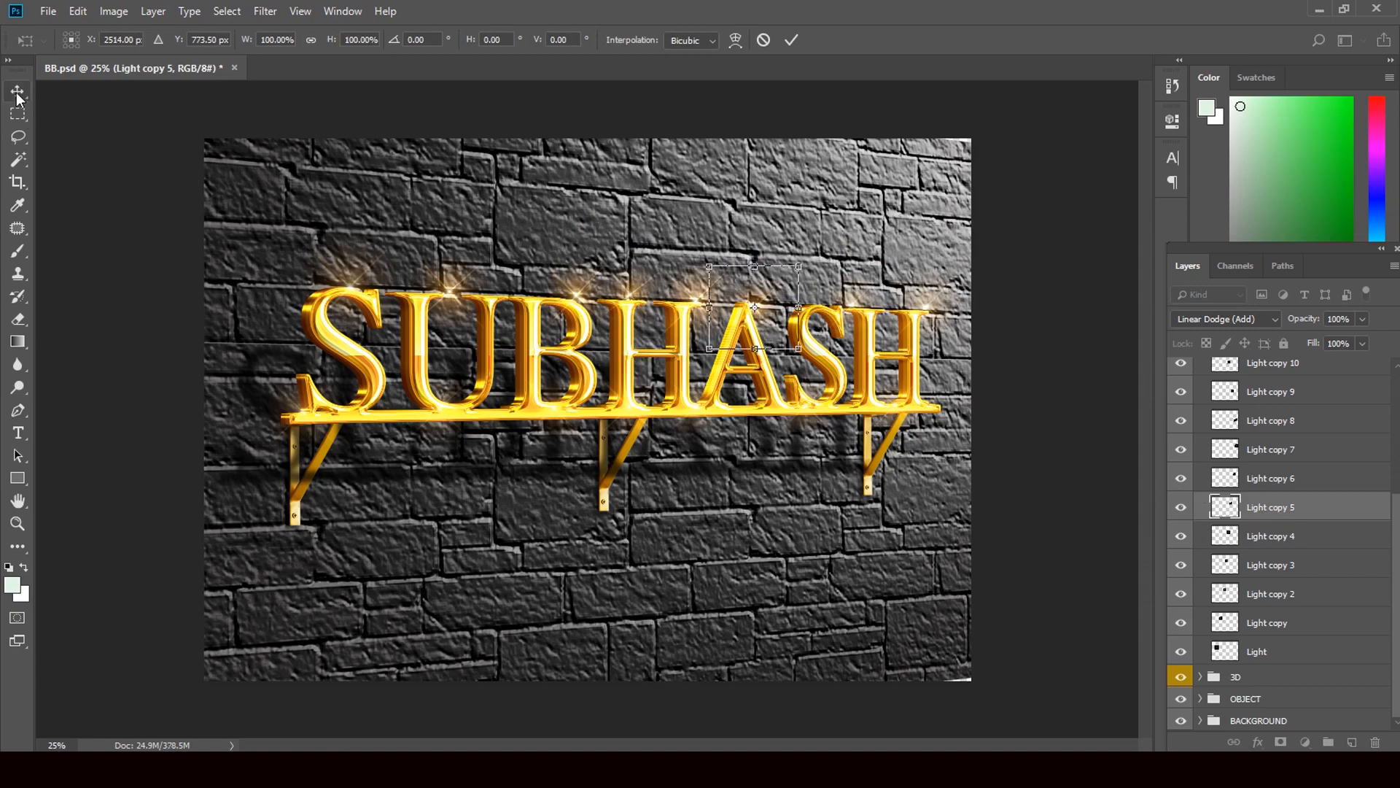
left_click(626, 296)
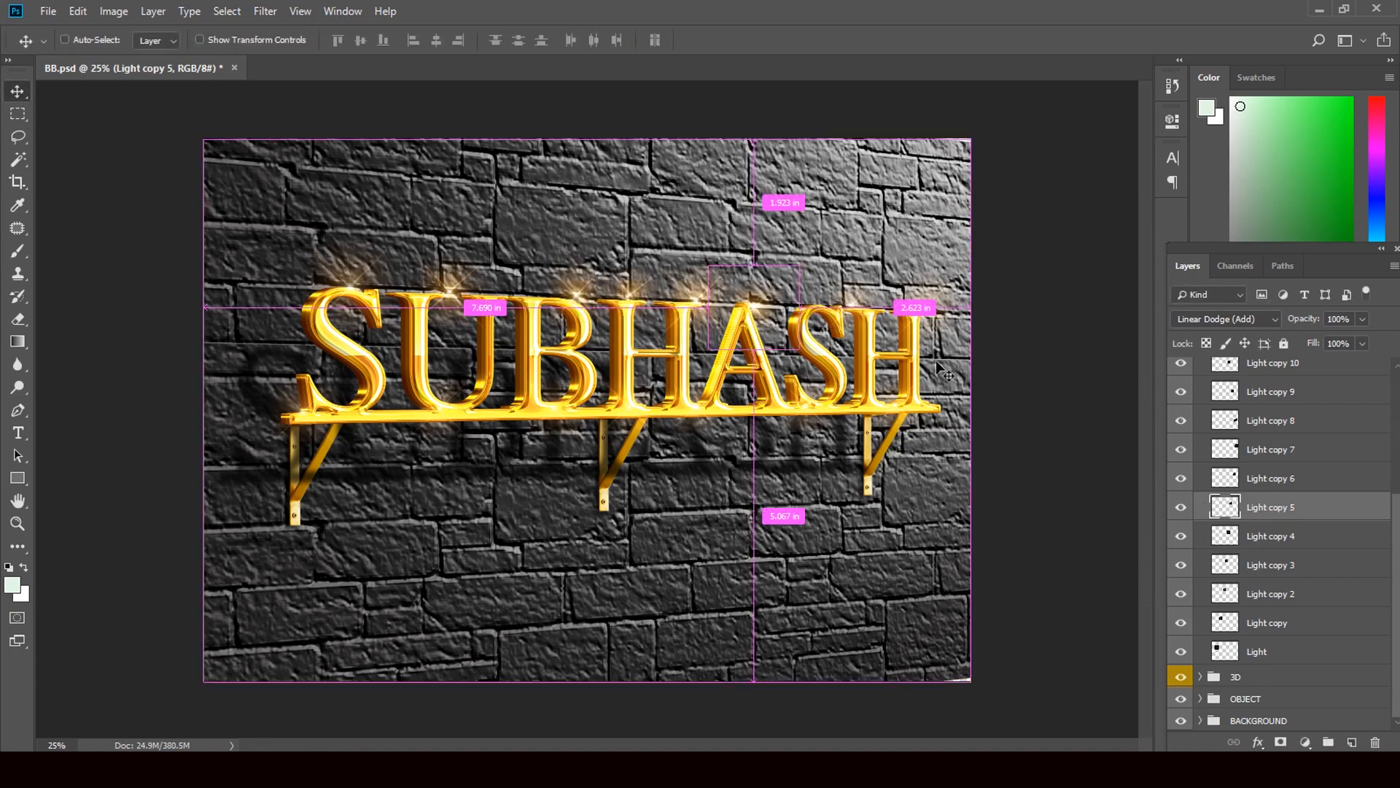
- Move the Light copy 6 flare onto the upper right of the second S, about X 2920.5 px, Y 773.5 px
left_click(1275, 478)
key("ctrl+t")
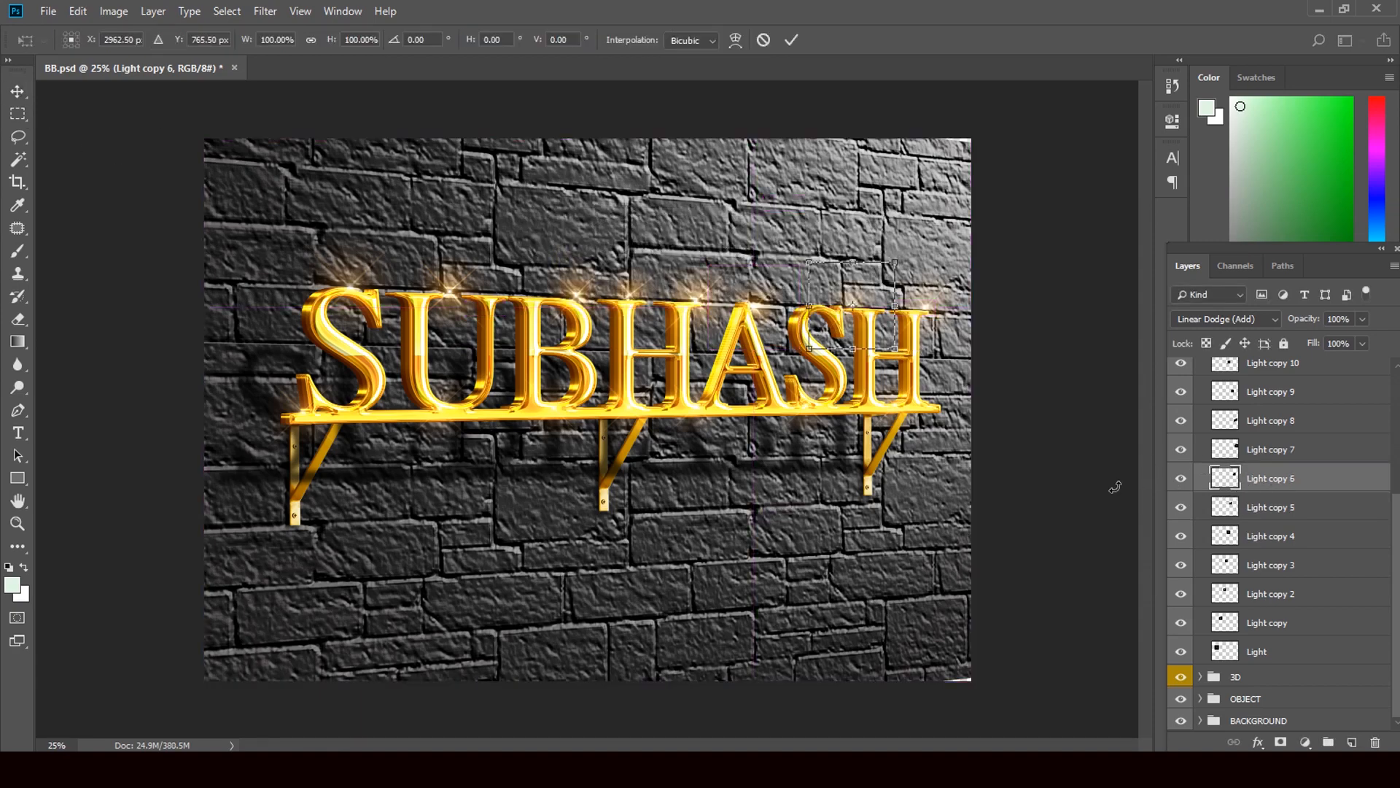
left_click_drag(833, 307, 825, 307)
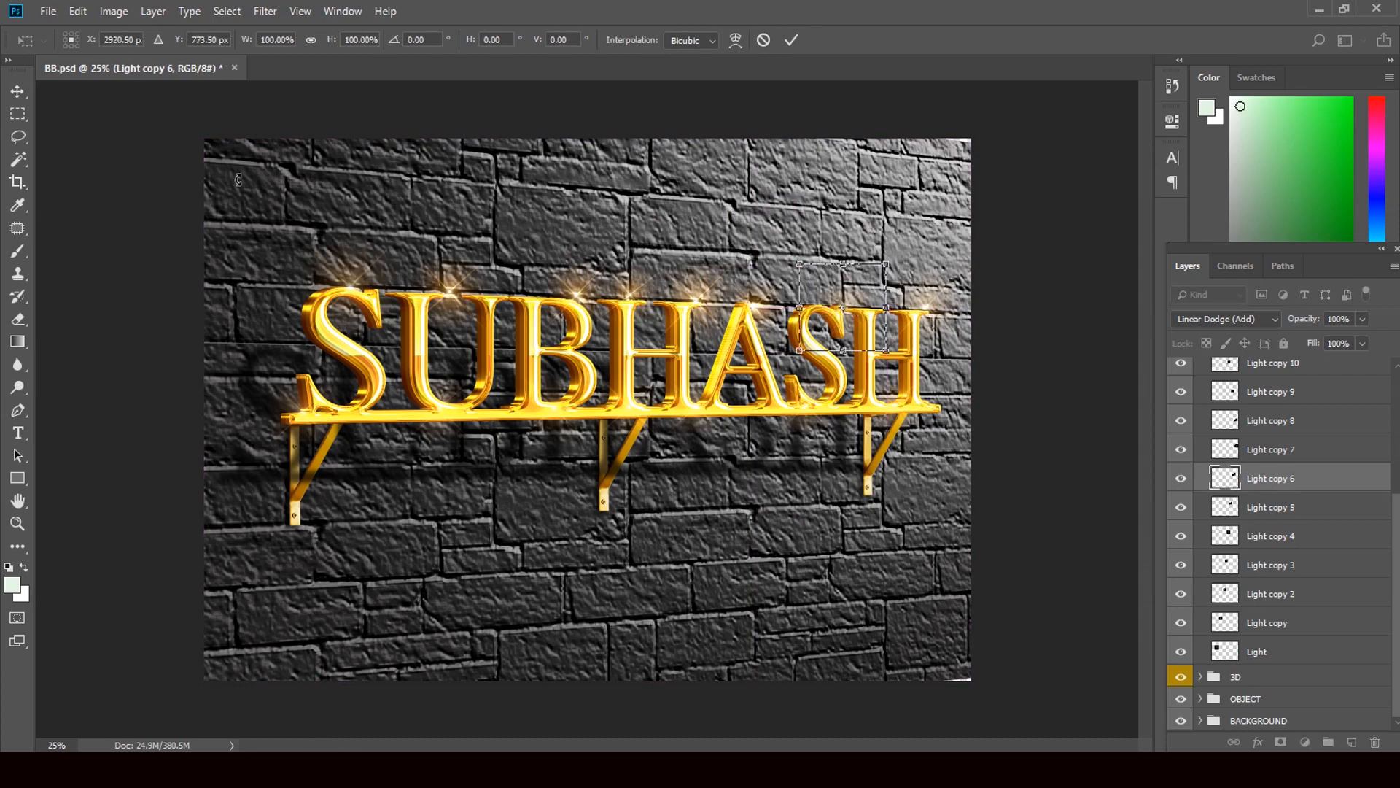
left_click(17, 91)
left_click(626, 292)
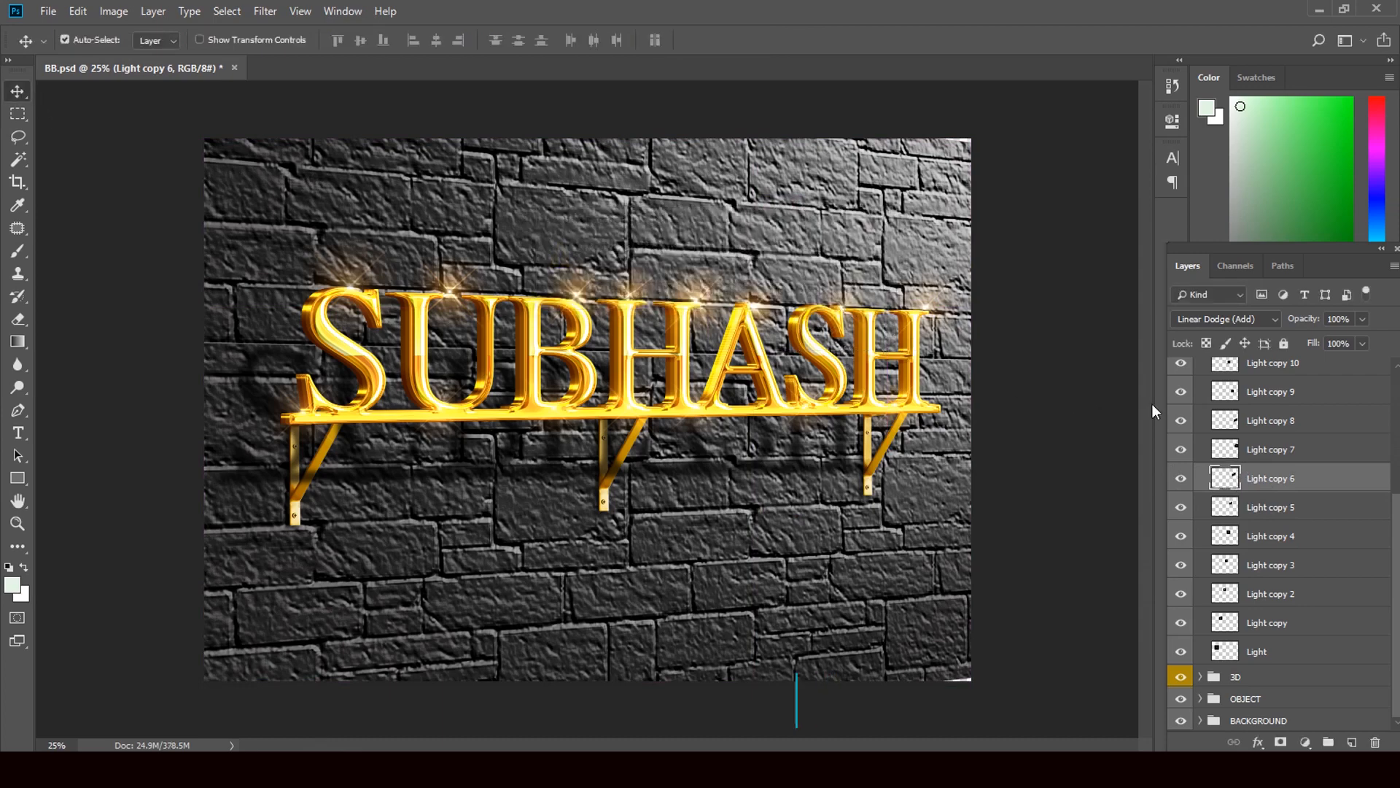
- Shift the Light copy 7 flare slightly down onto the last H's upper right corner, about X 3302 px, Y 791 px
left_click(1269, 448)
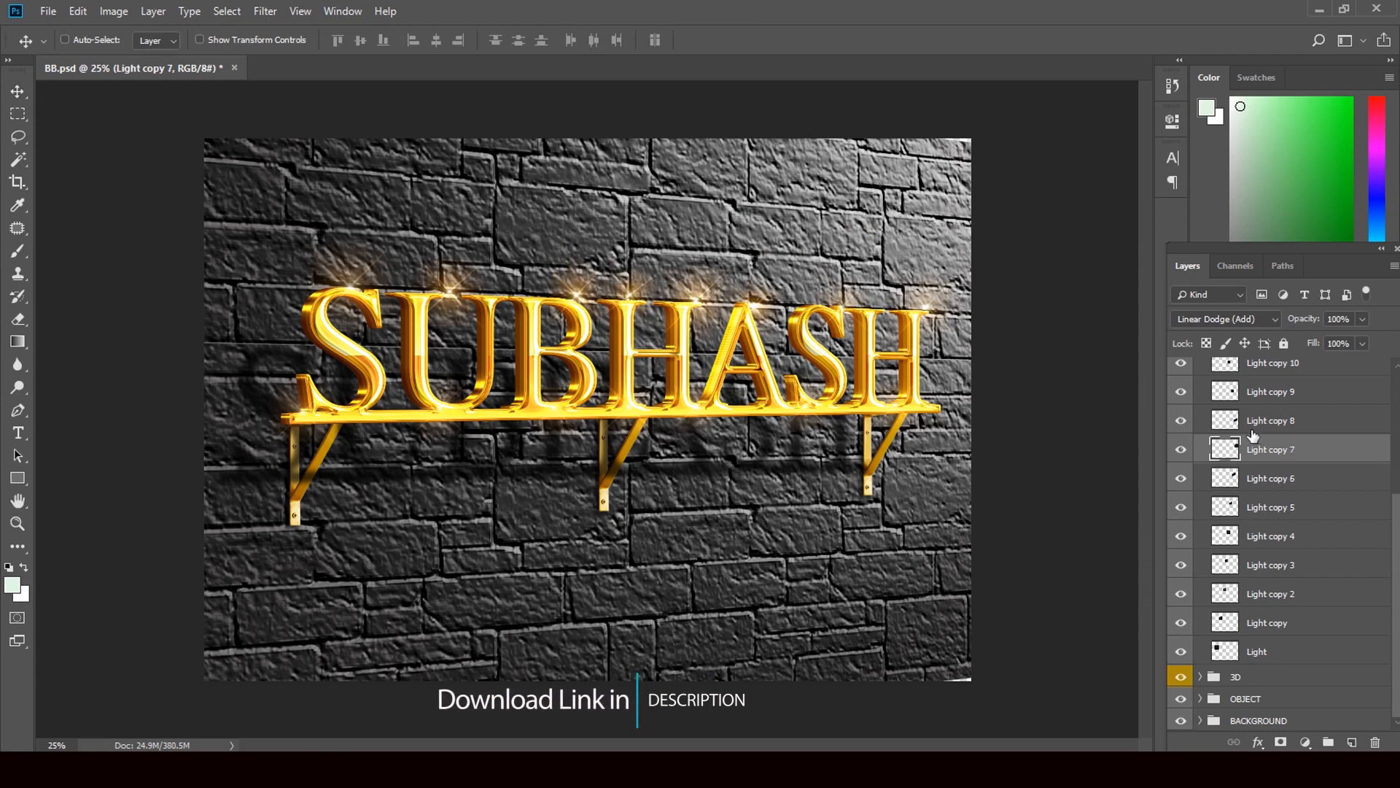
key("ctrl+t")
left_click_drag(945, 341, 945, 345)
key("v")
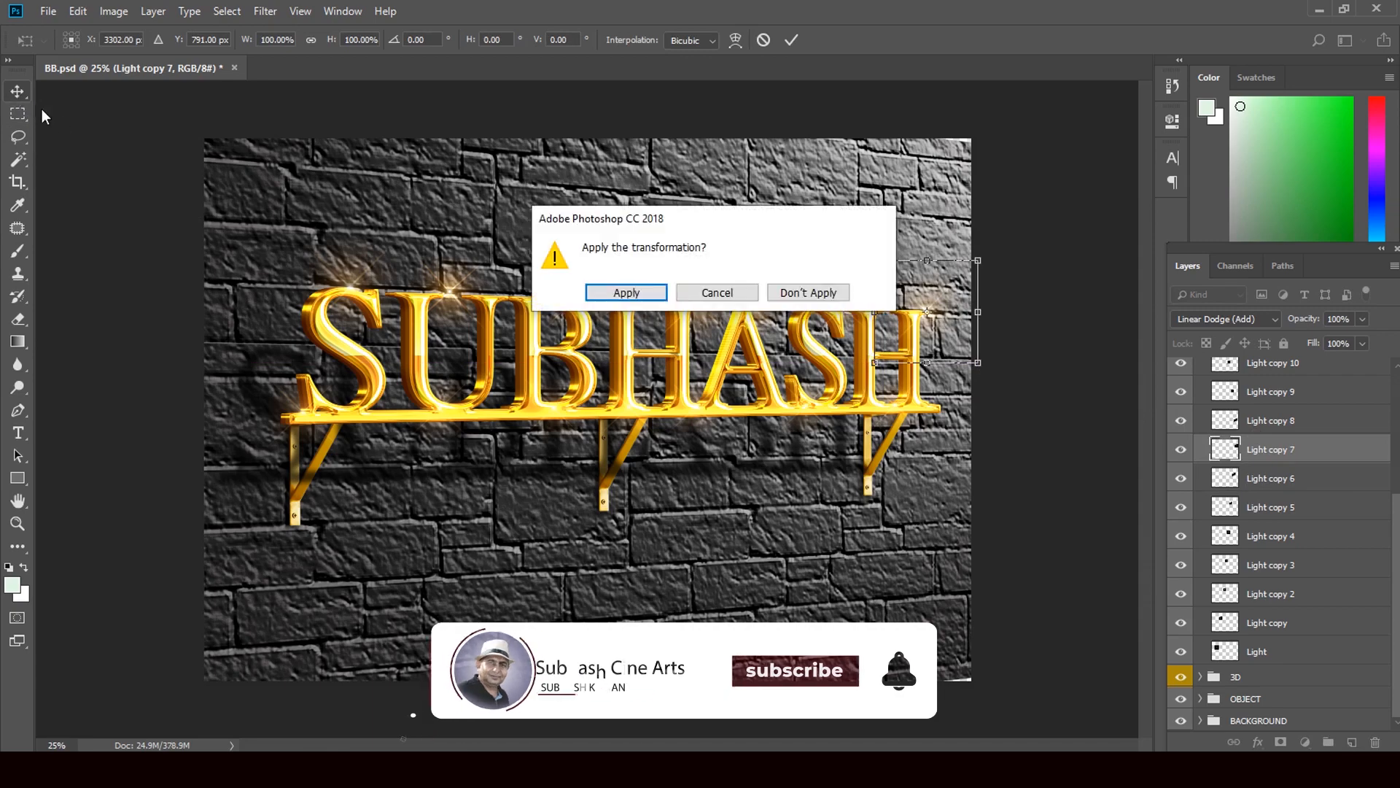
left_click(625, 291)
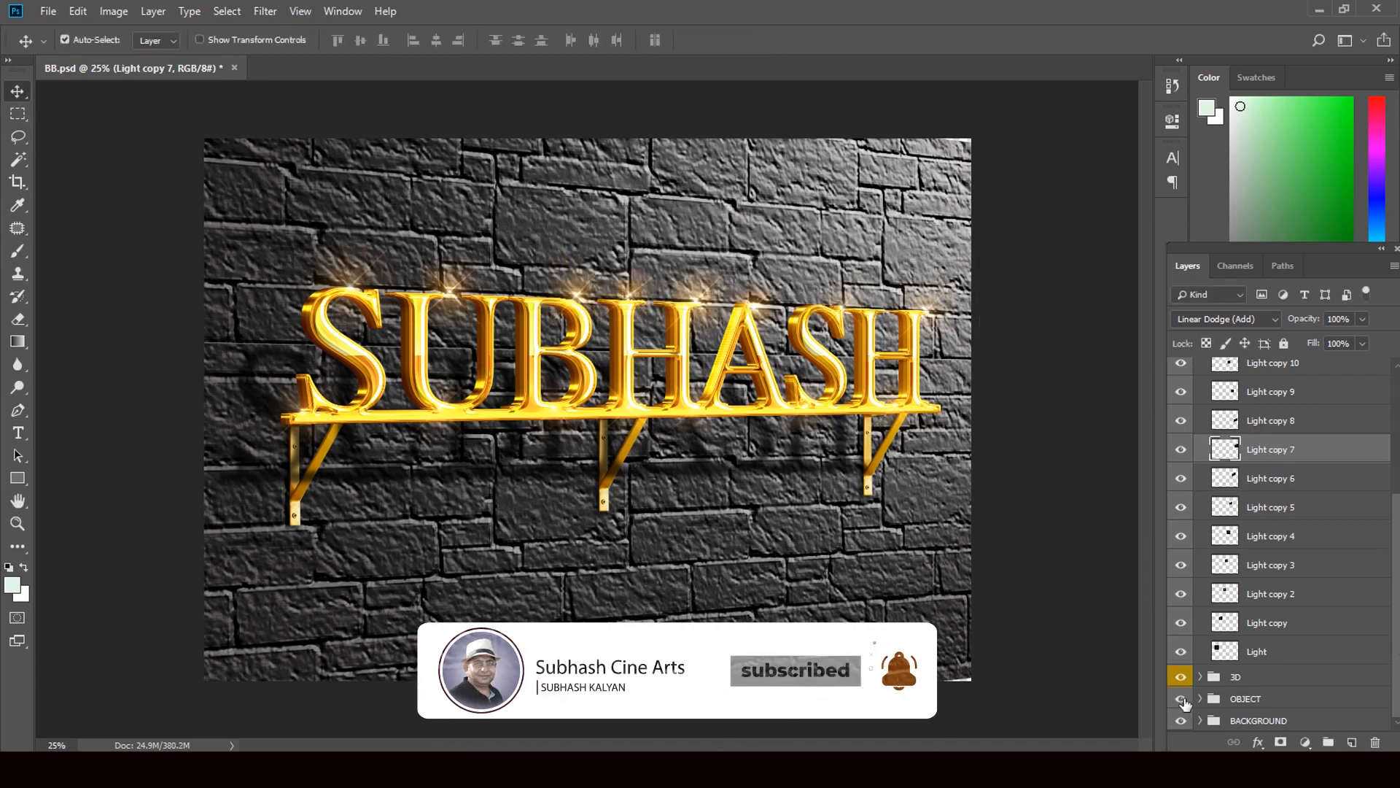
- Inspect the mockup's structure by toggling the OBJECT group, collapsing the LIGHT group, and hiding the BACKGROUND and LIGHT groups
left_click(1181, 699)
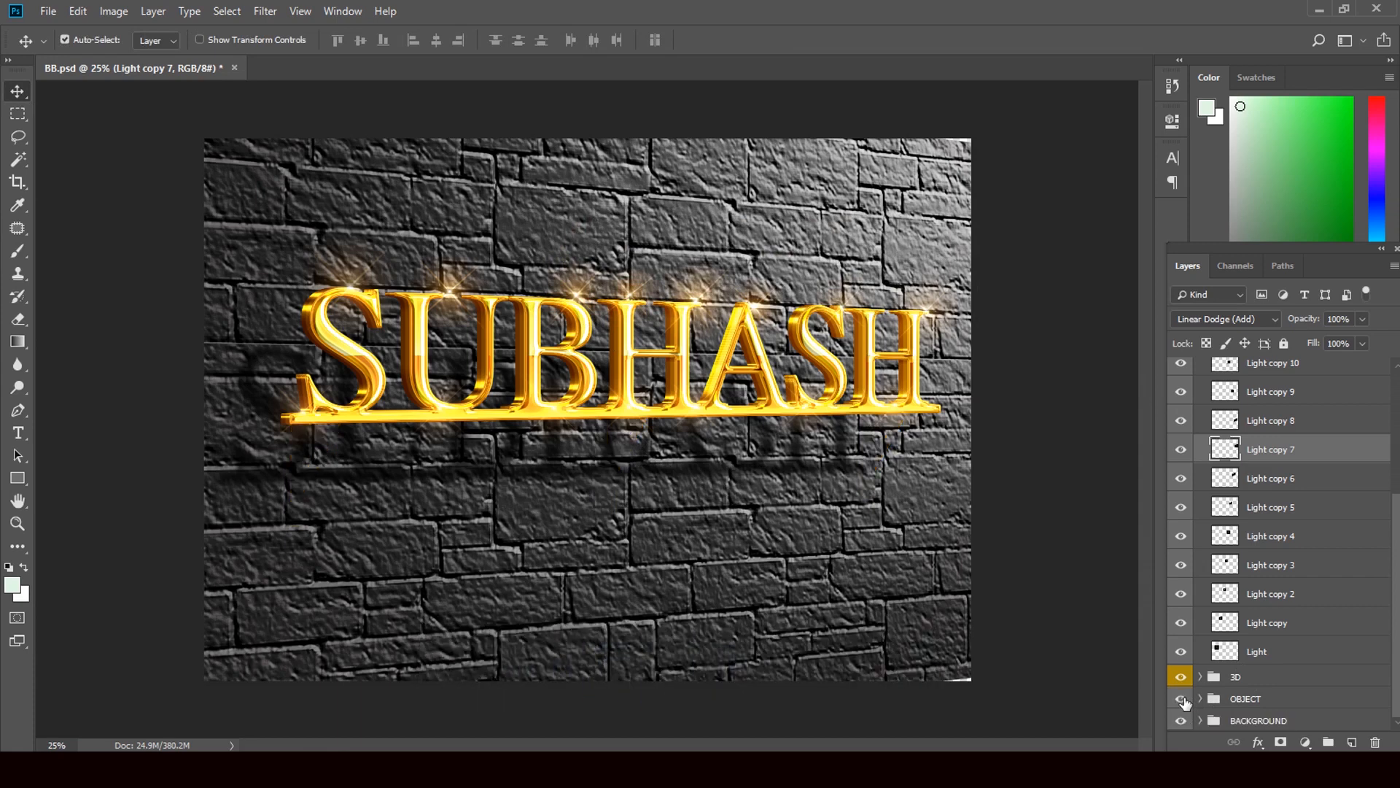
left_click(1181, 698)
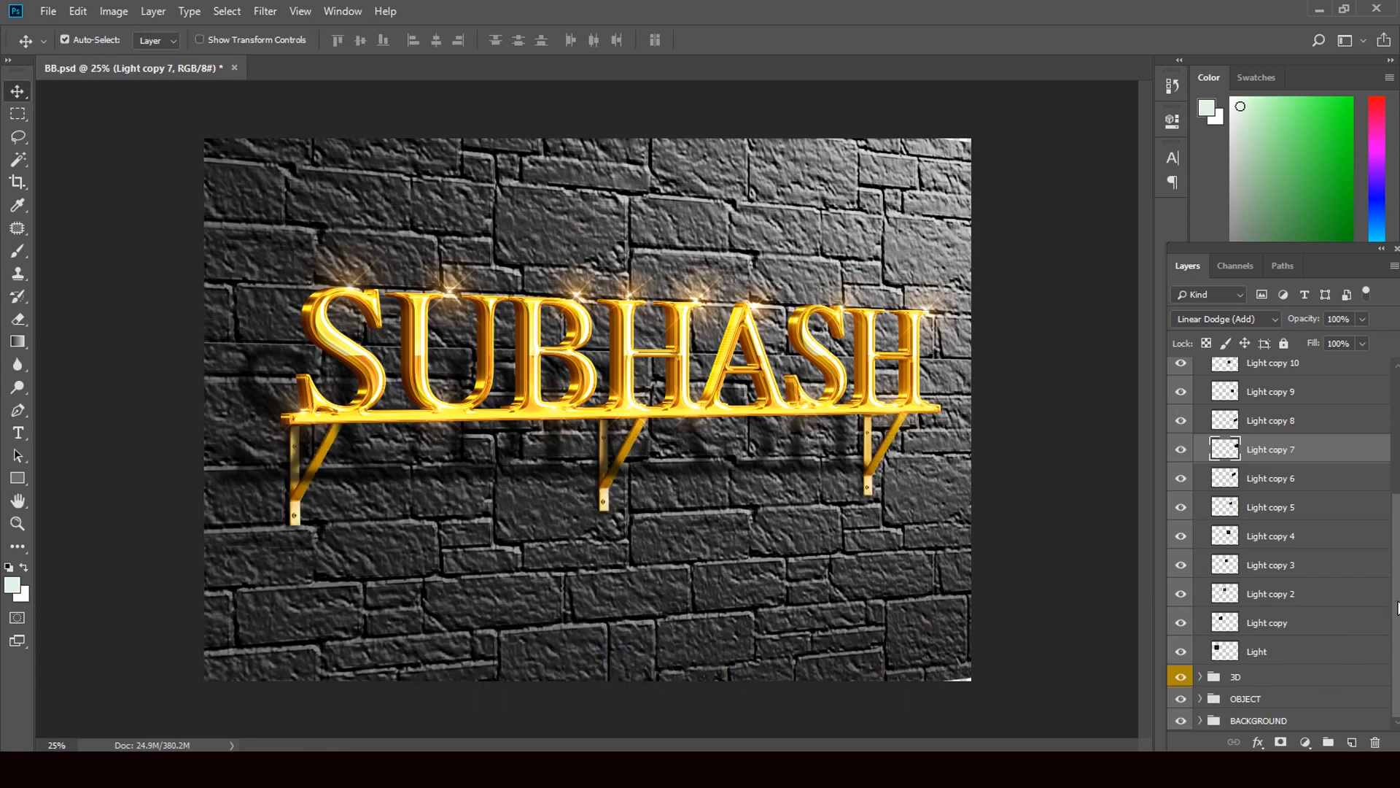
left_click_drag(1399, 608, 1399, 442)
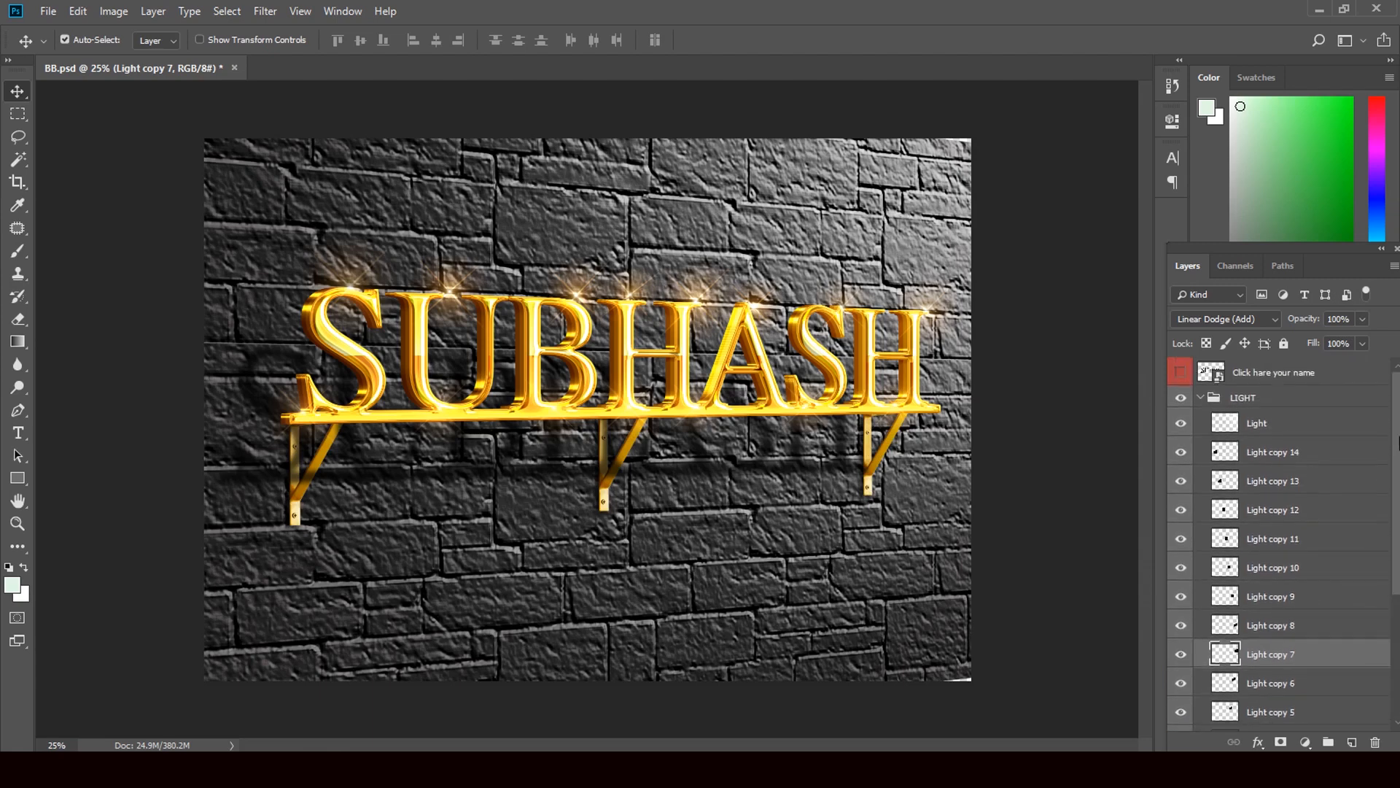
left_click(1200, 398)
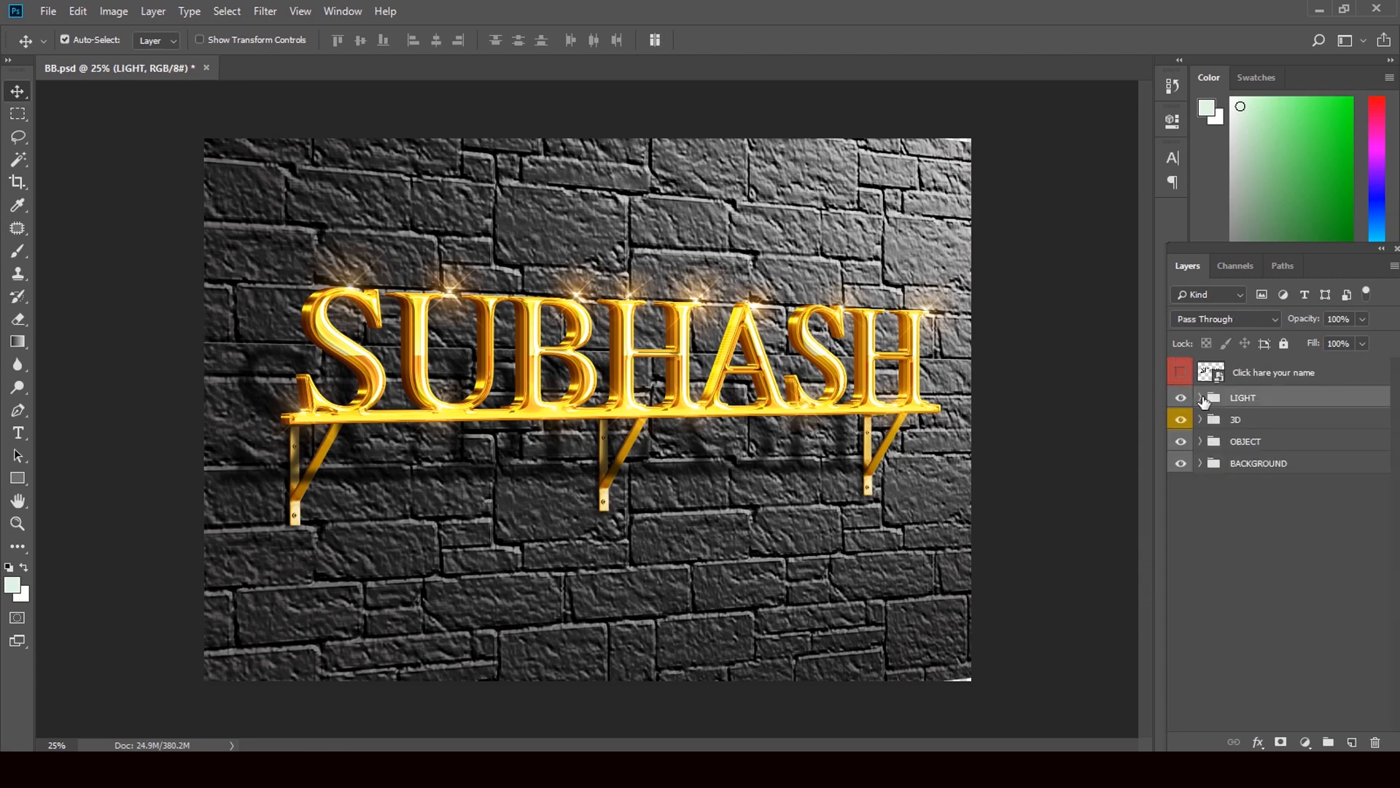
left_click(1176, 468)
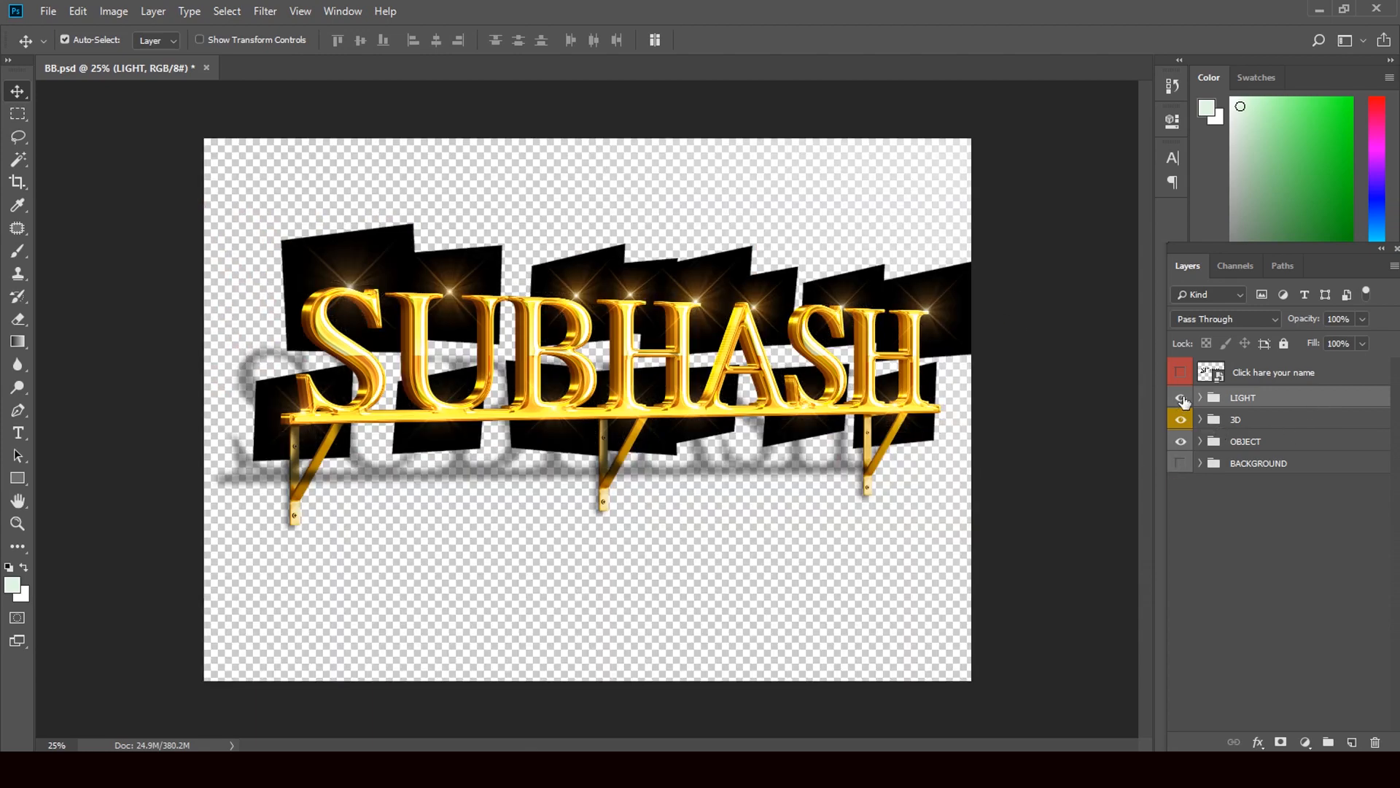
left_click(1182, 398)
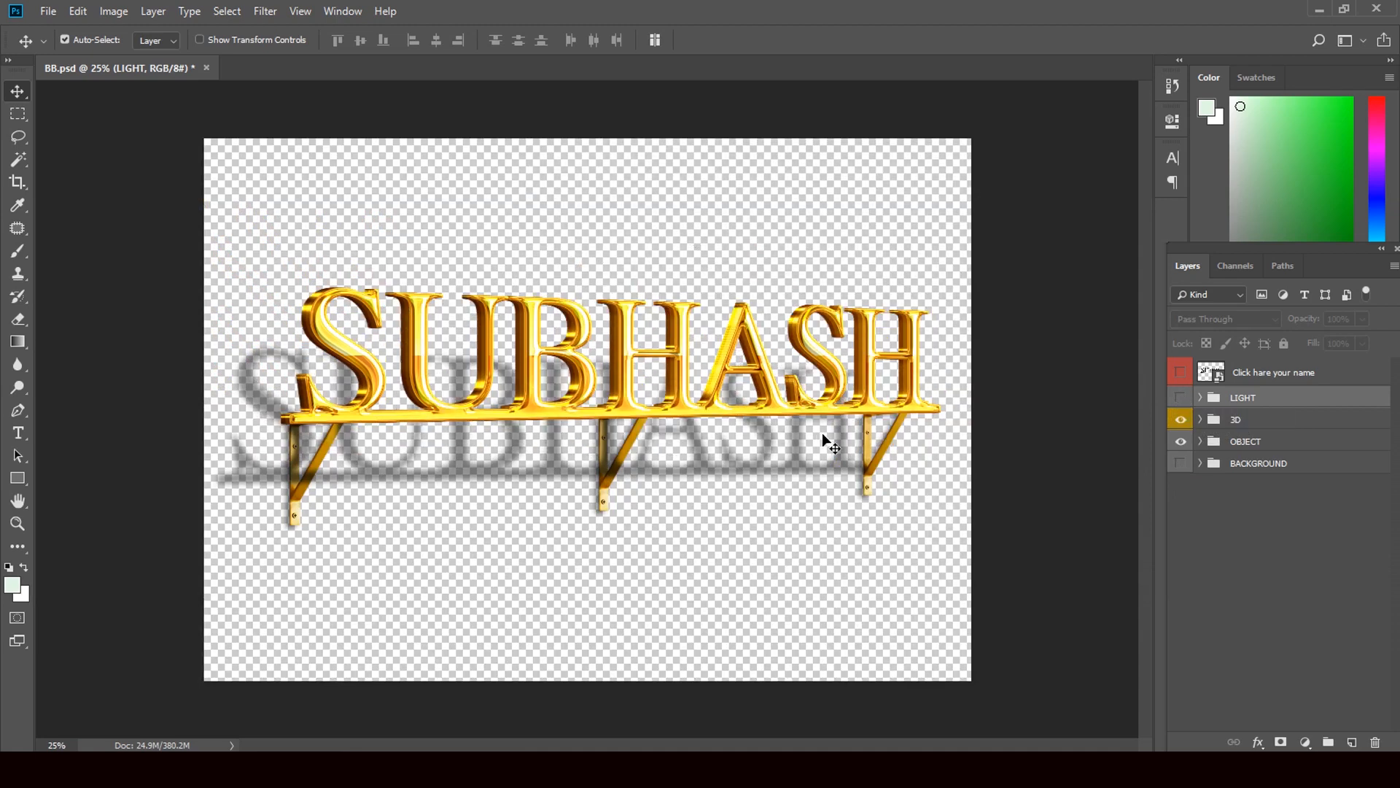
- Close BB.psd and open the AA.psd mockup from its folder
left_click(206, 68)
left_click(691, 294)
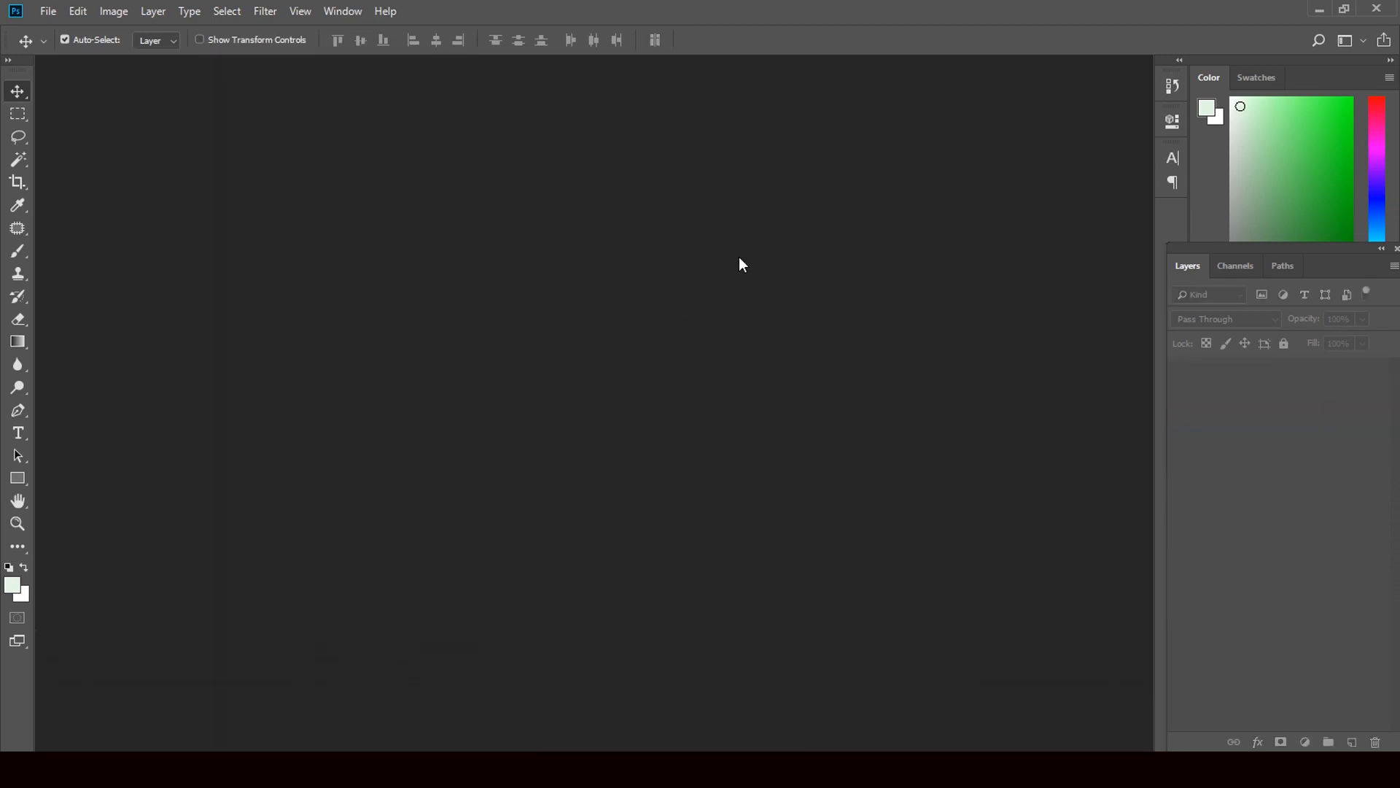
left_click(1314, 10)
left_click_drag(414, 182, 626, 475)
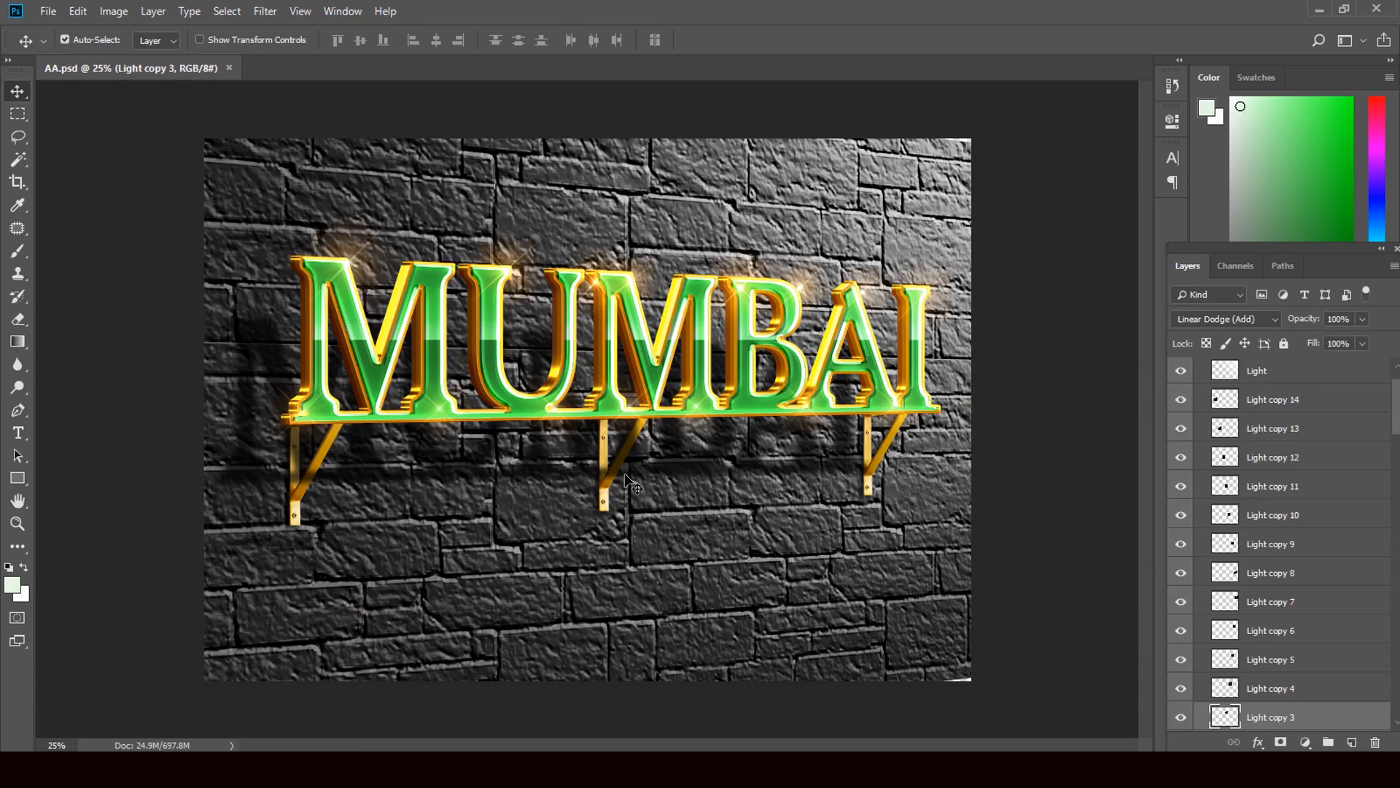
- Open the "Click hare your name" smart object and replace the MUMBAI text with the custom name in capitals
left_click_drag(1398, 396, 1398, 367)
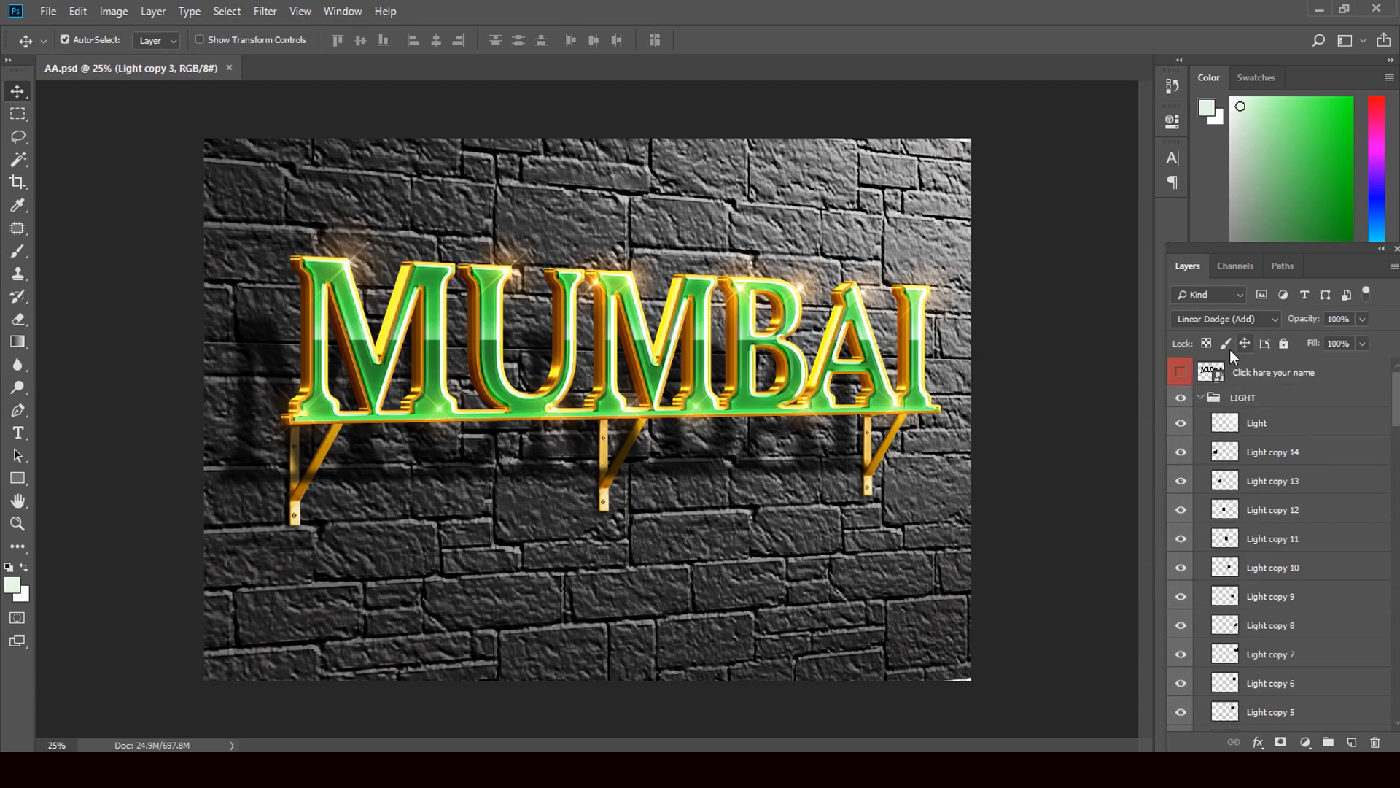
double_click(1212, 373)
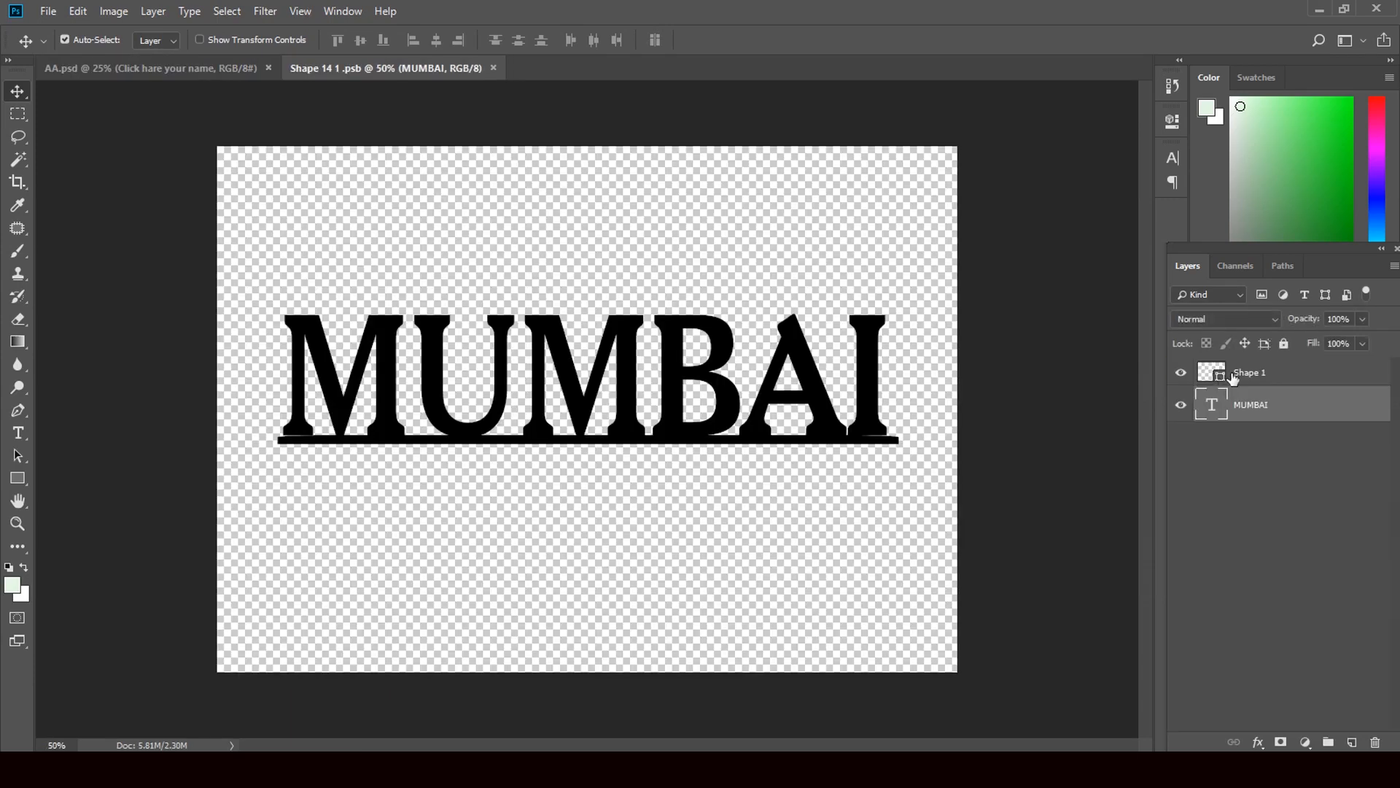
double_click(1213, 406)
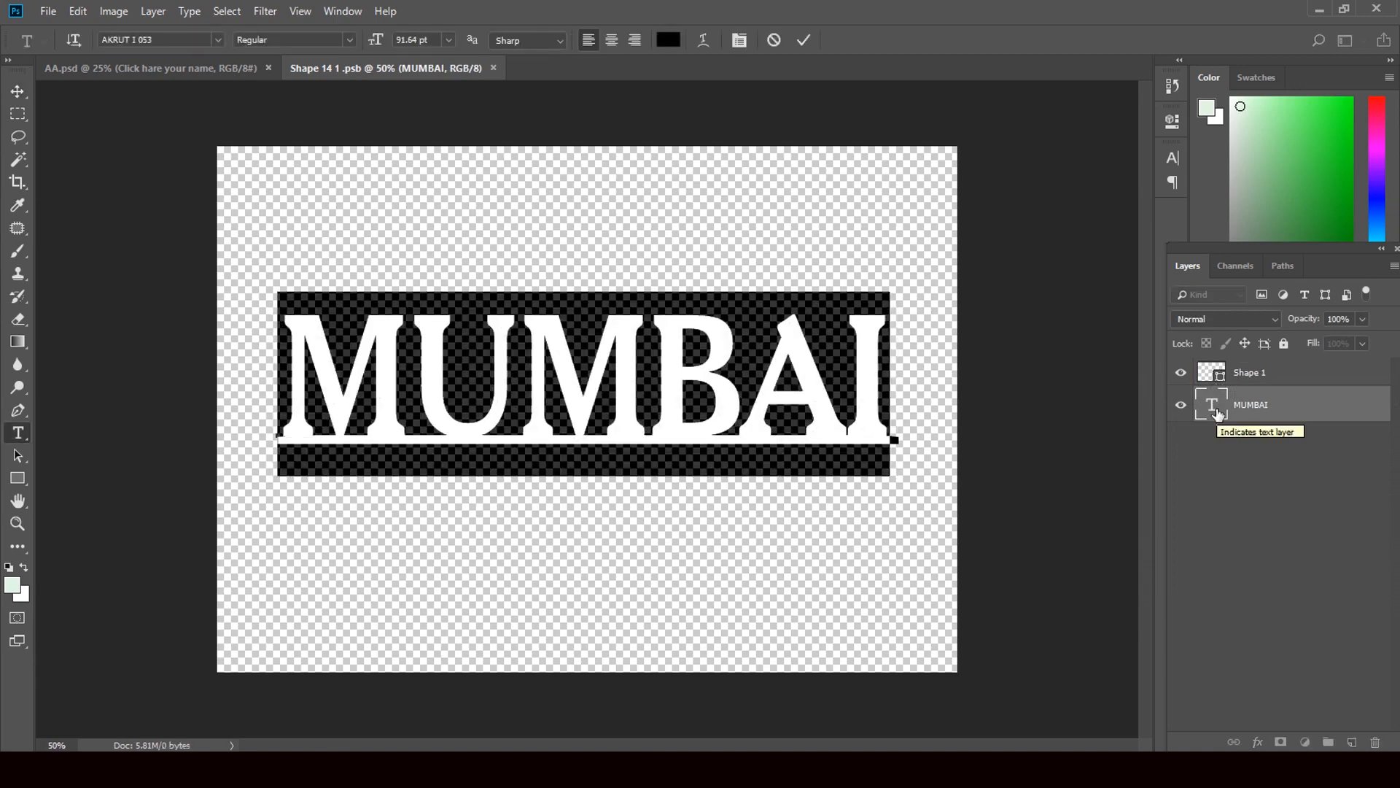
type("SU")
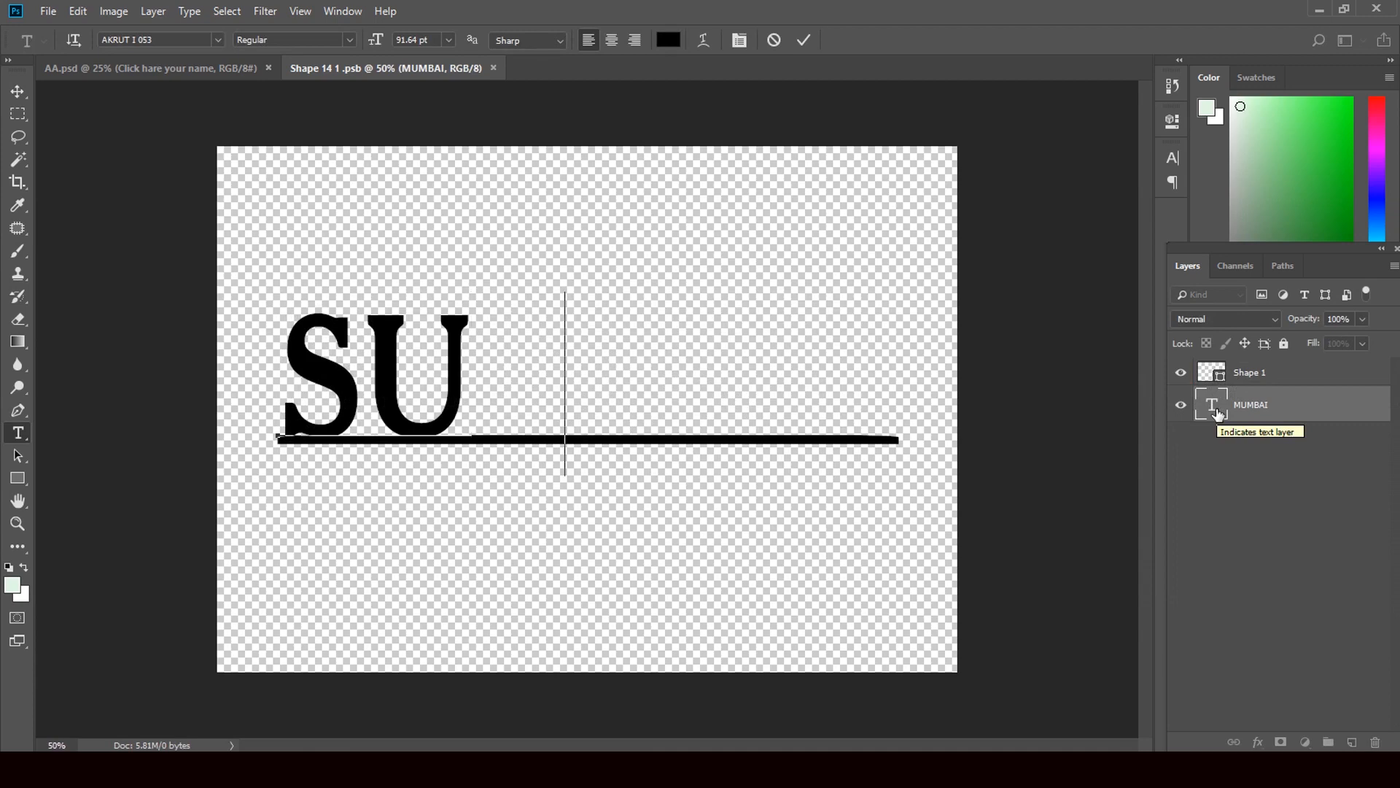
type("BHASH")
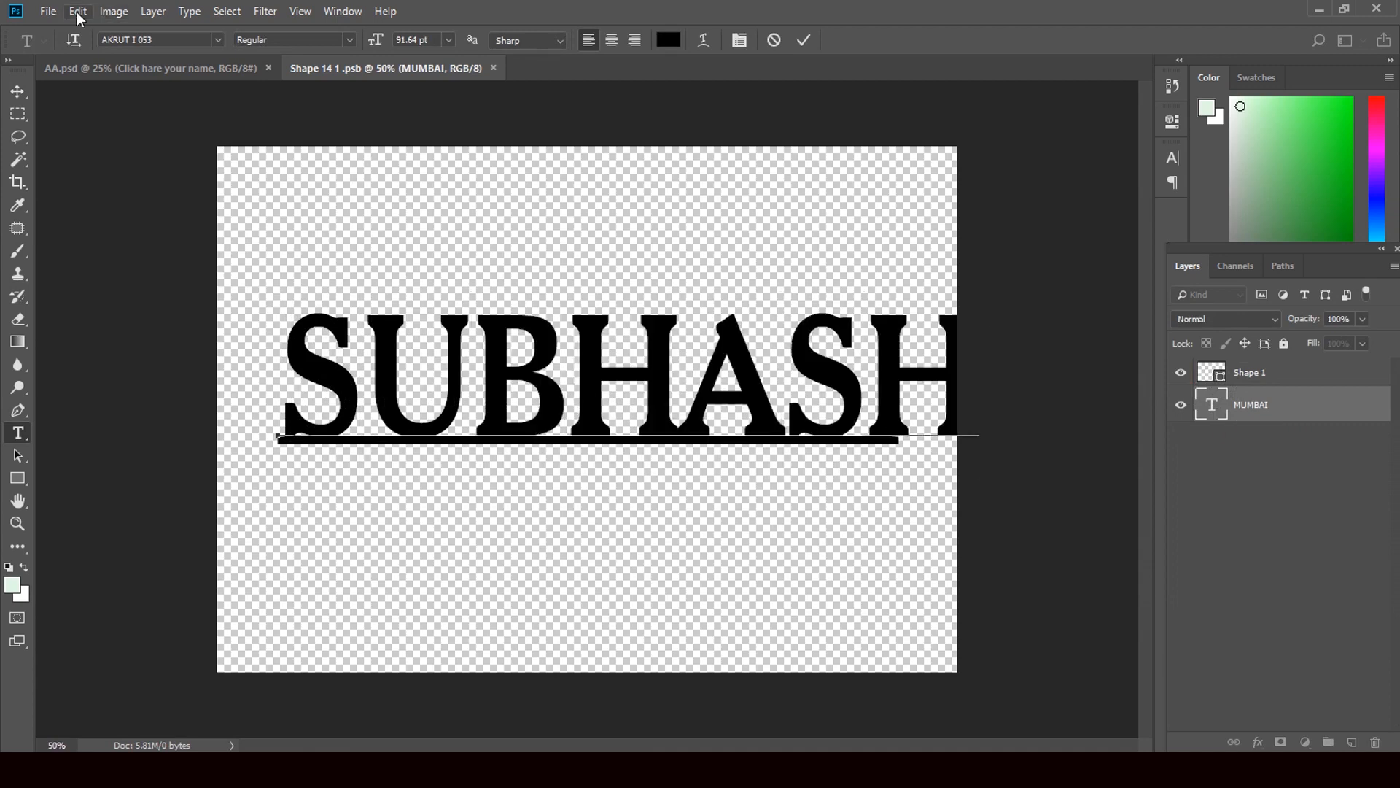
- Scale the name text to about 4.67 in wide and 1.30 in high so it fits the bar, and apply the transformation
left_click(17, 91)
key("ctrl+t")
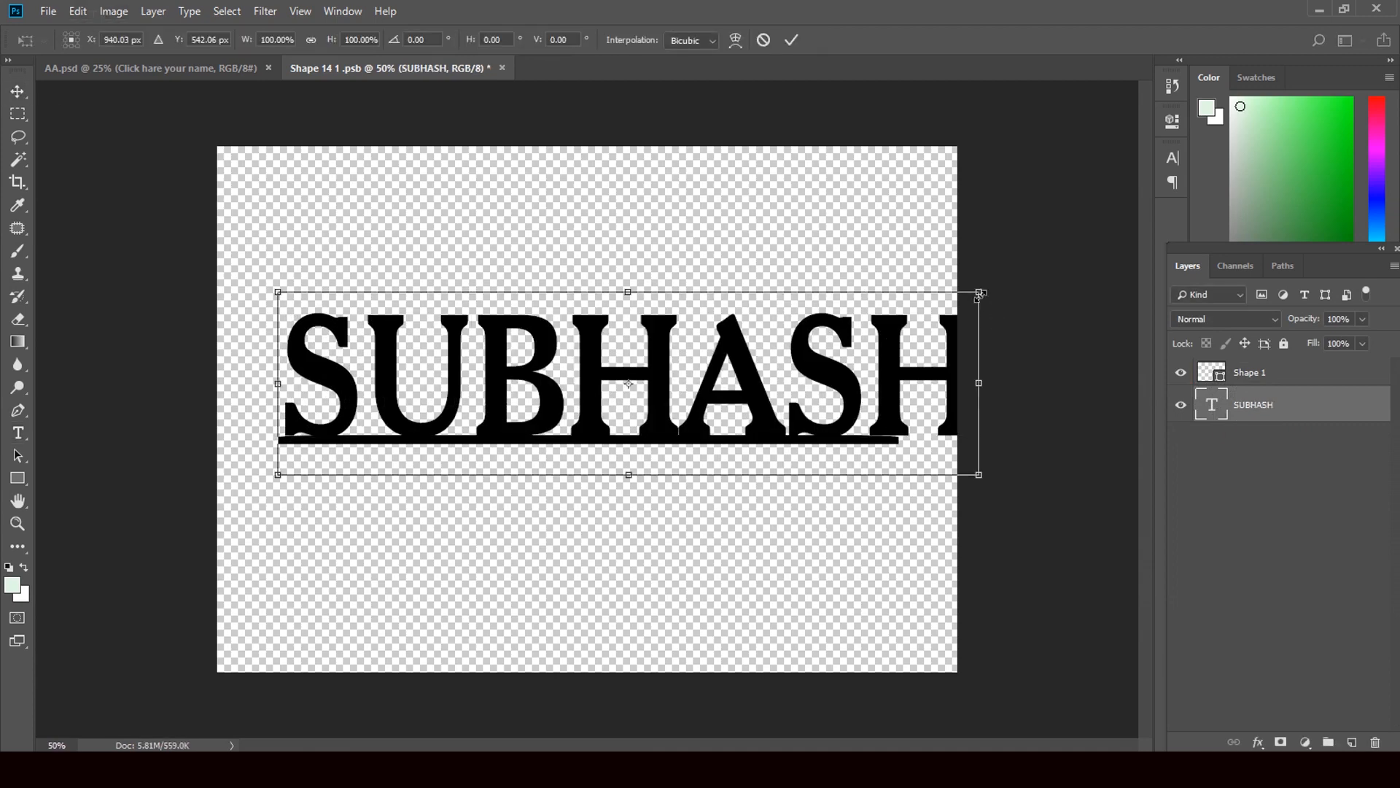
left_click_drag(979, 294, 891, 306)
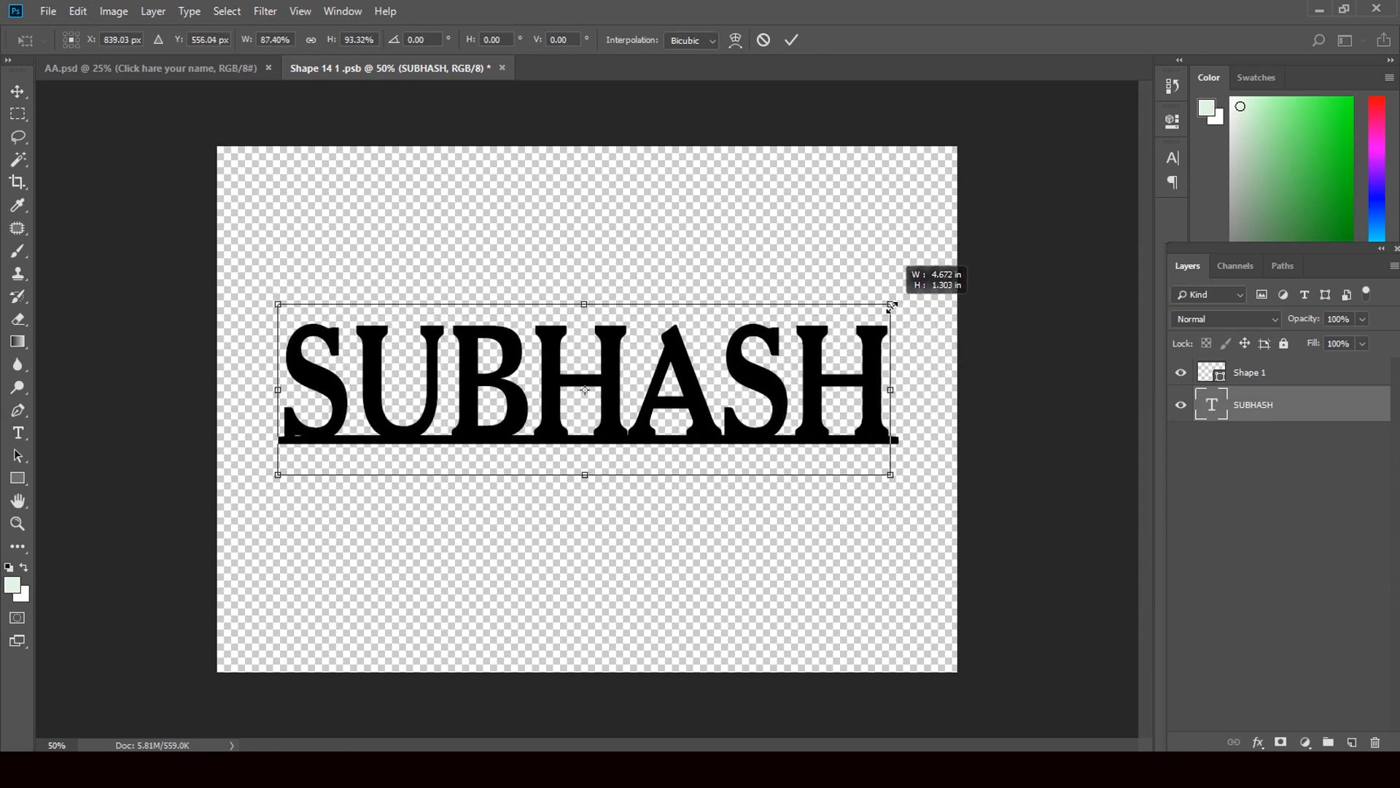
left_click(20, 93)
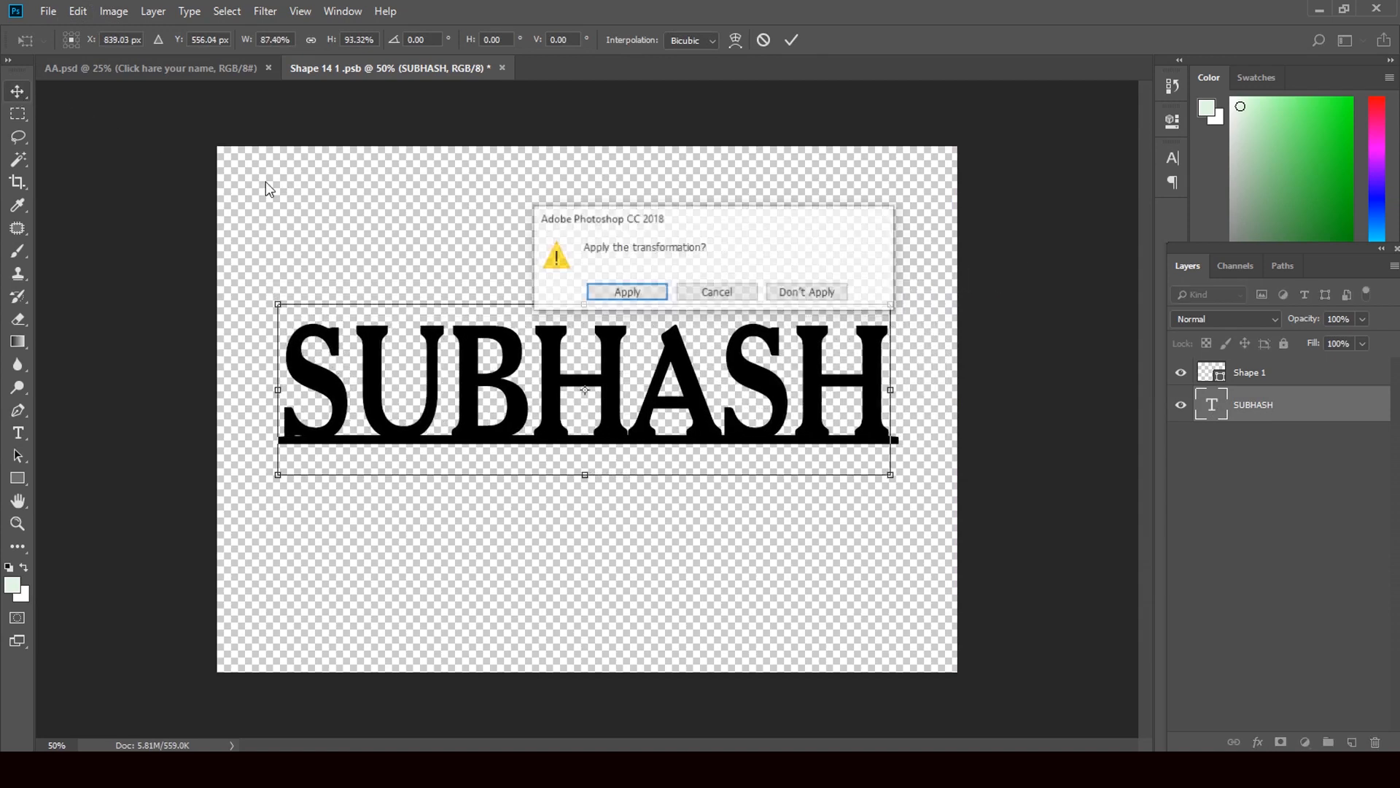
left_click(629, 294)
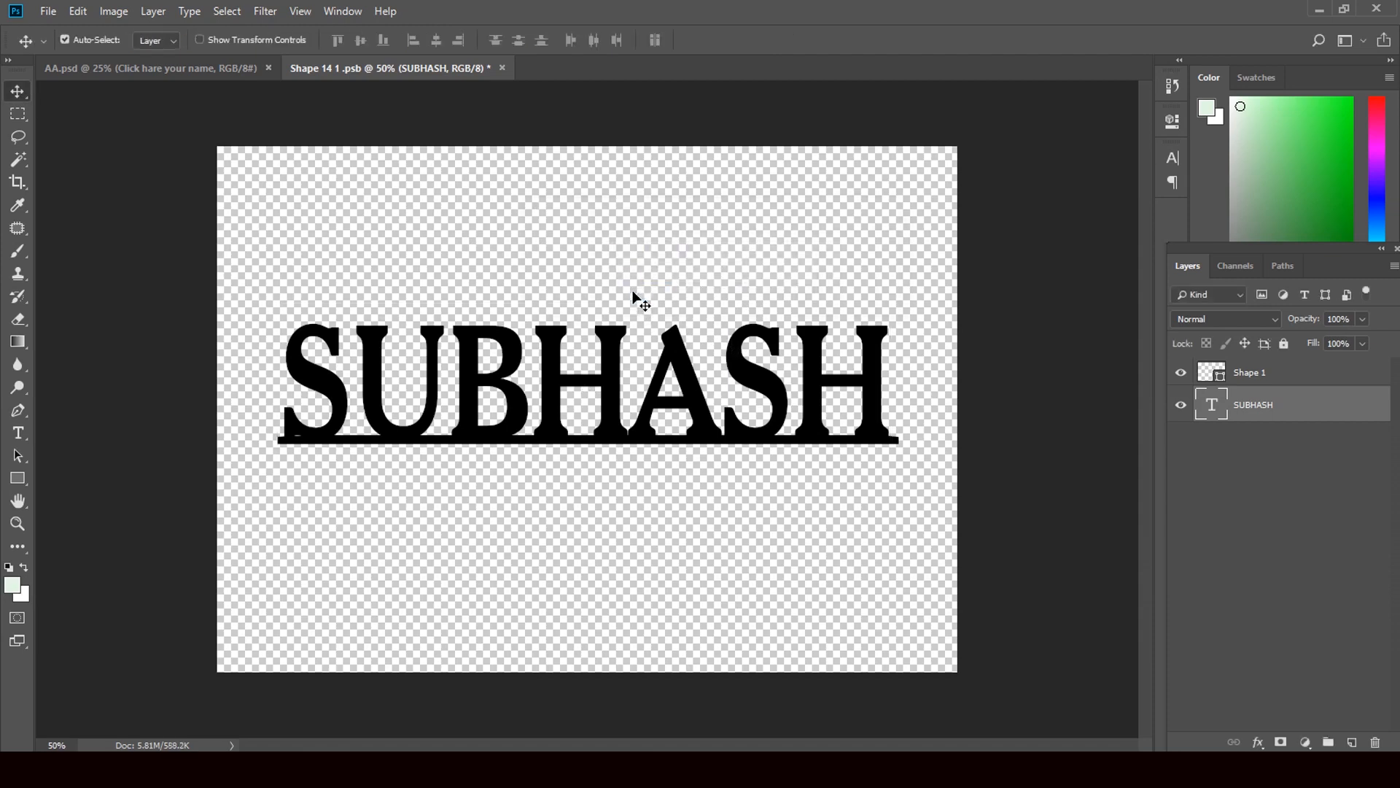
- Browse the available fonts and set the name text's font to AKRUT I 022
left_click(18, 433)
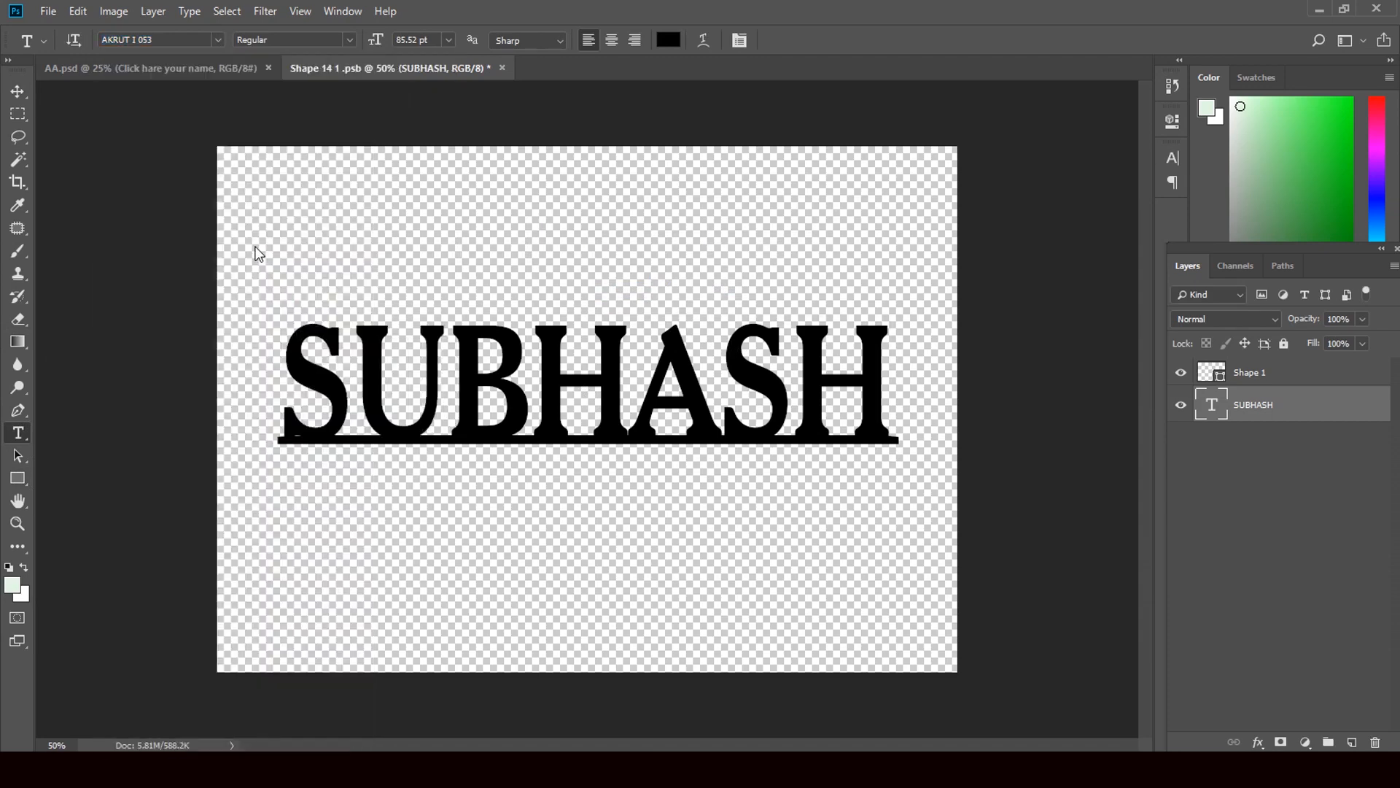
left_click(218, 39)
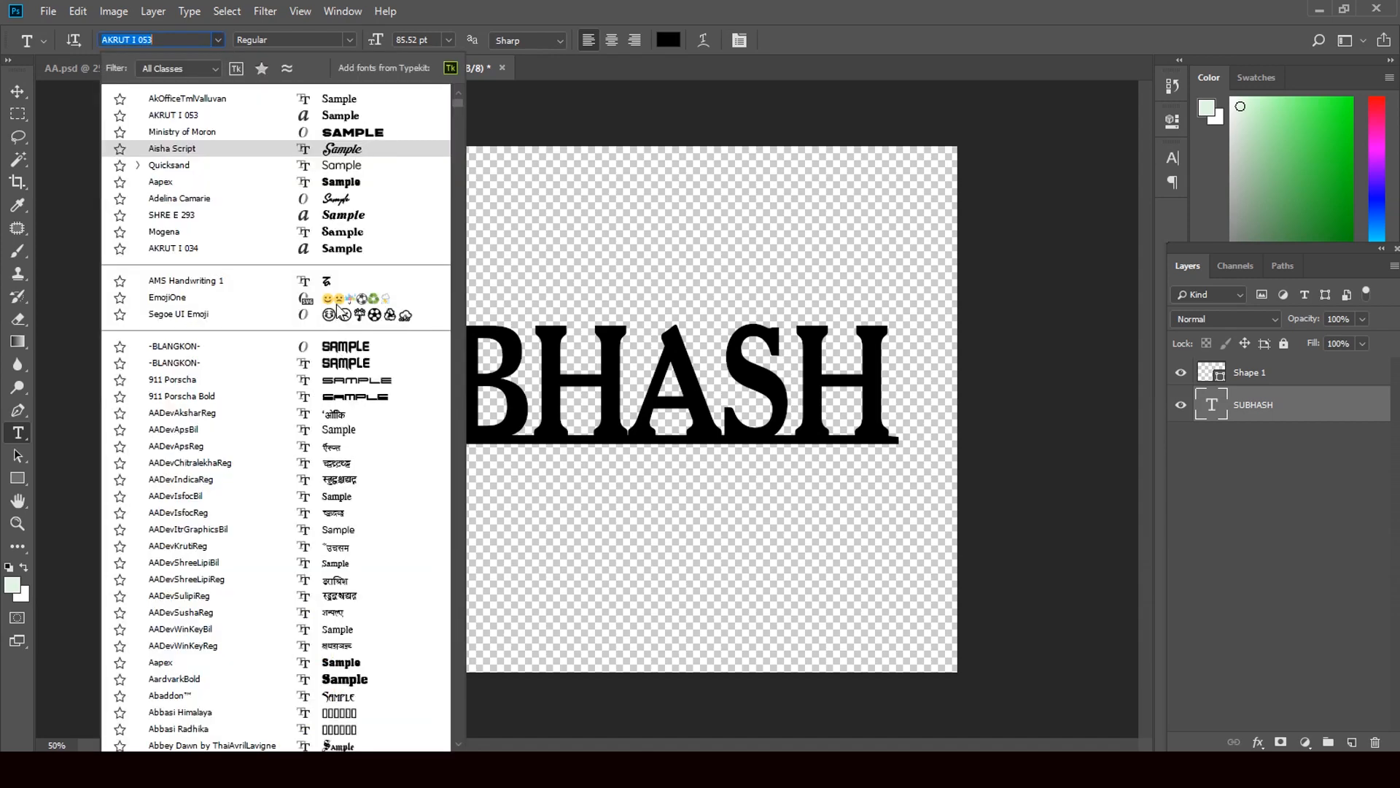
scroll(370, 554, "down", 1)
scroll(370, 554, "down", 15)
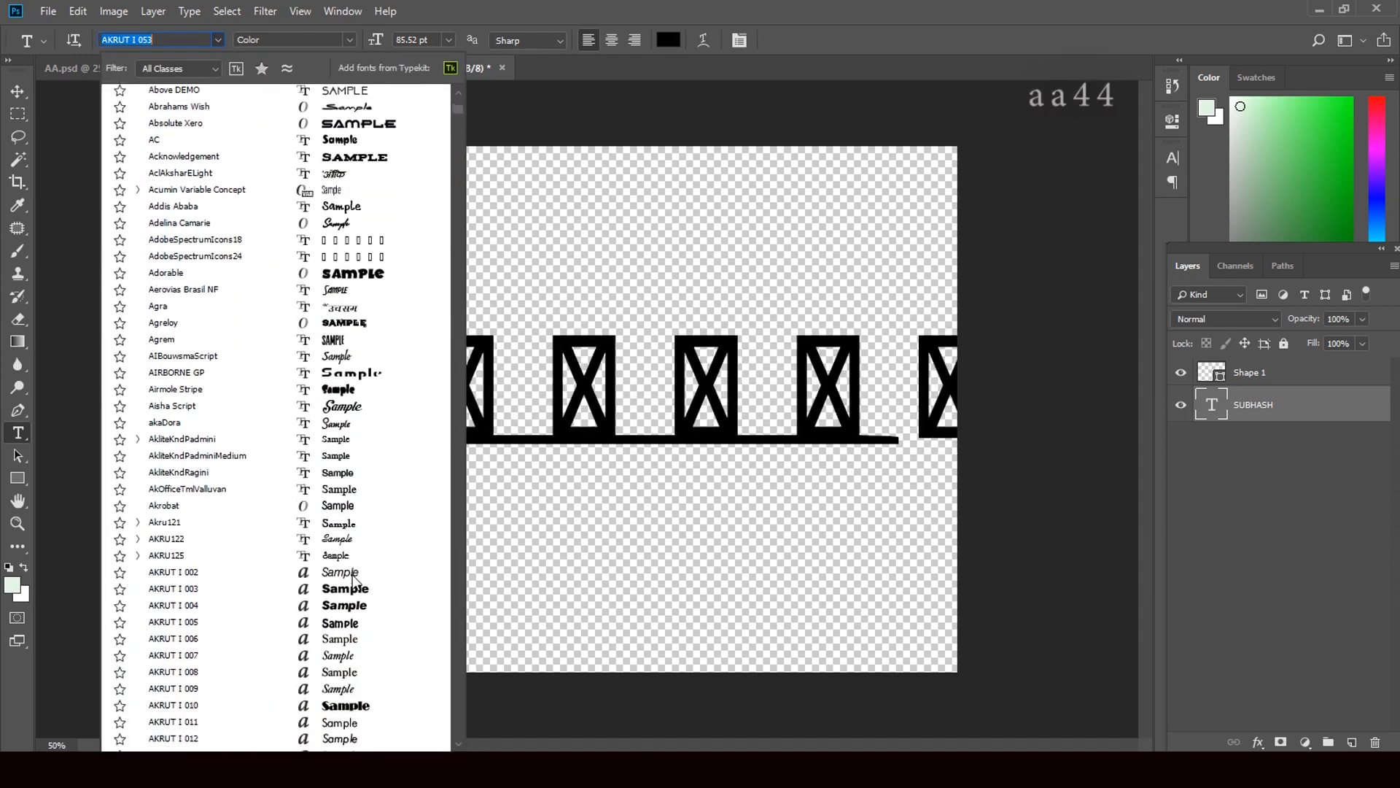
scroll(353, 581, "down", 2)
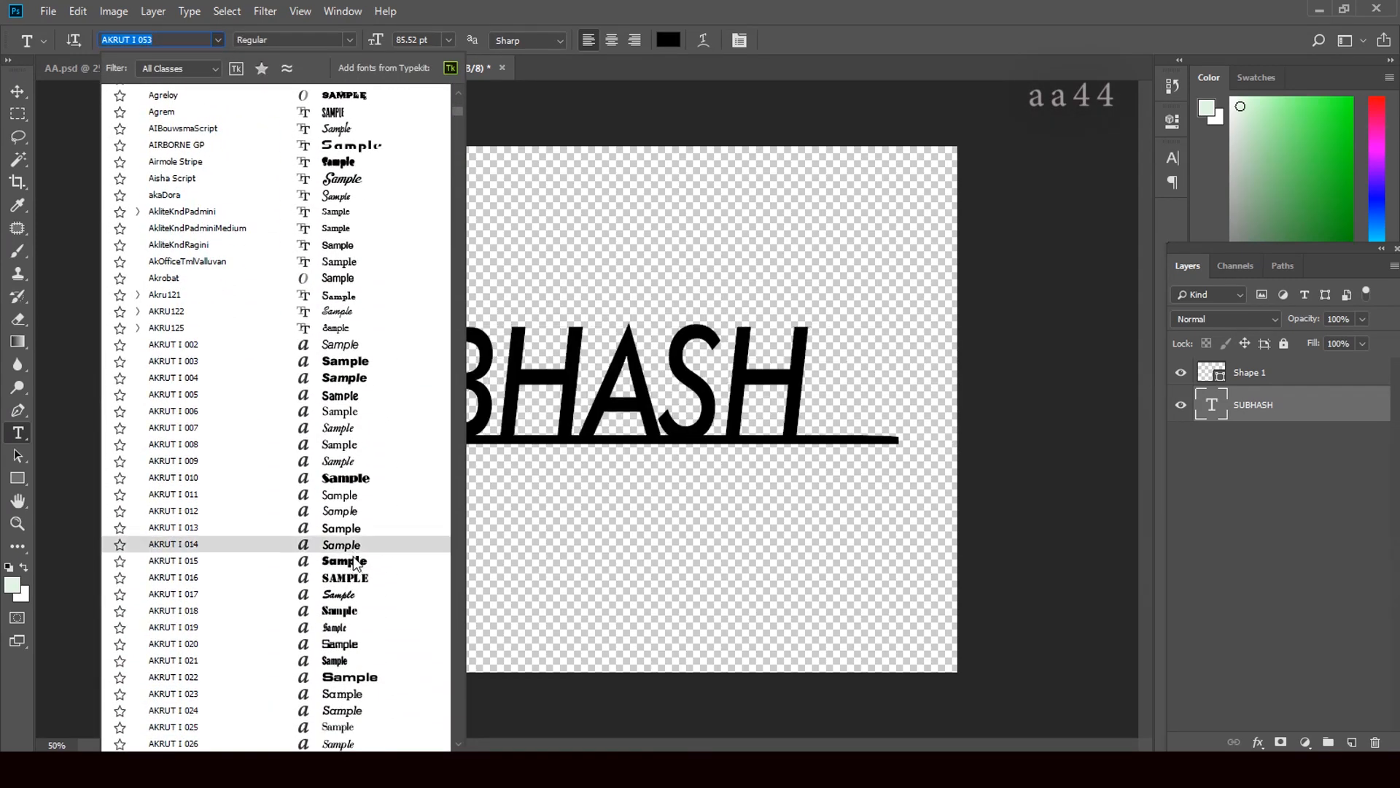
scroll(356, 564, "down", 1)
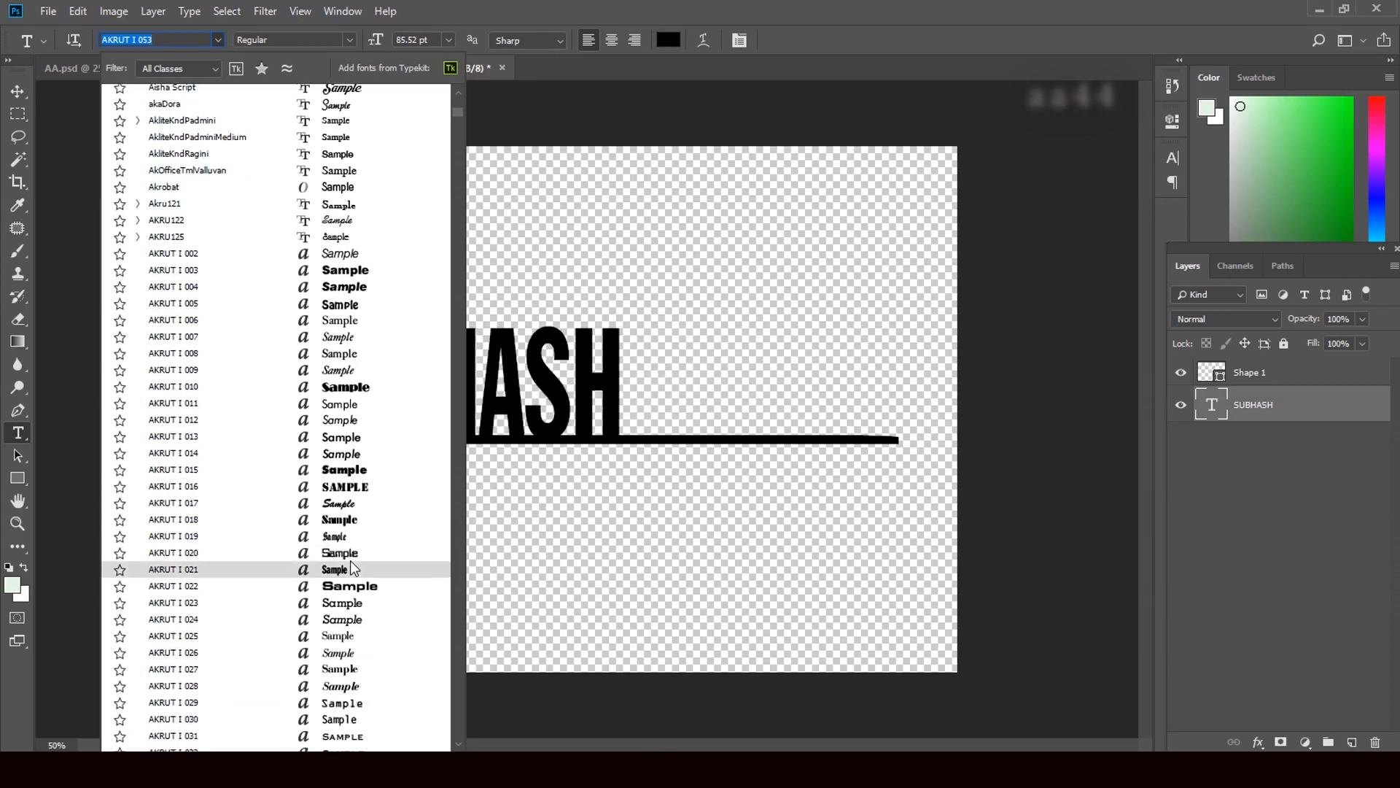
scroll(353, 567, "down", 4)
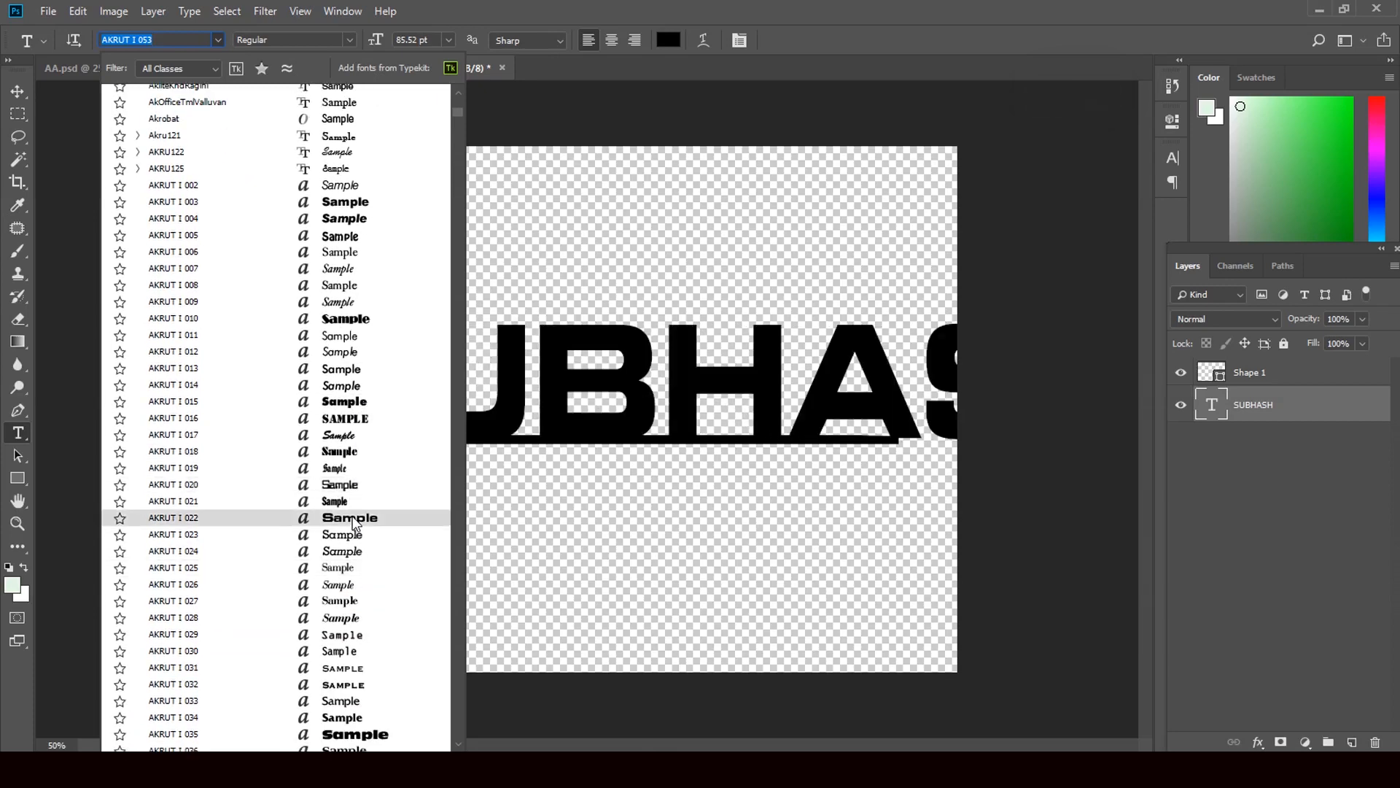
left_click(353, 518)
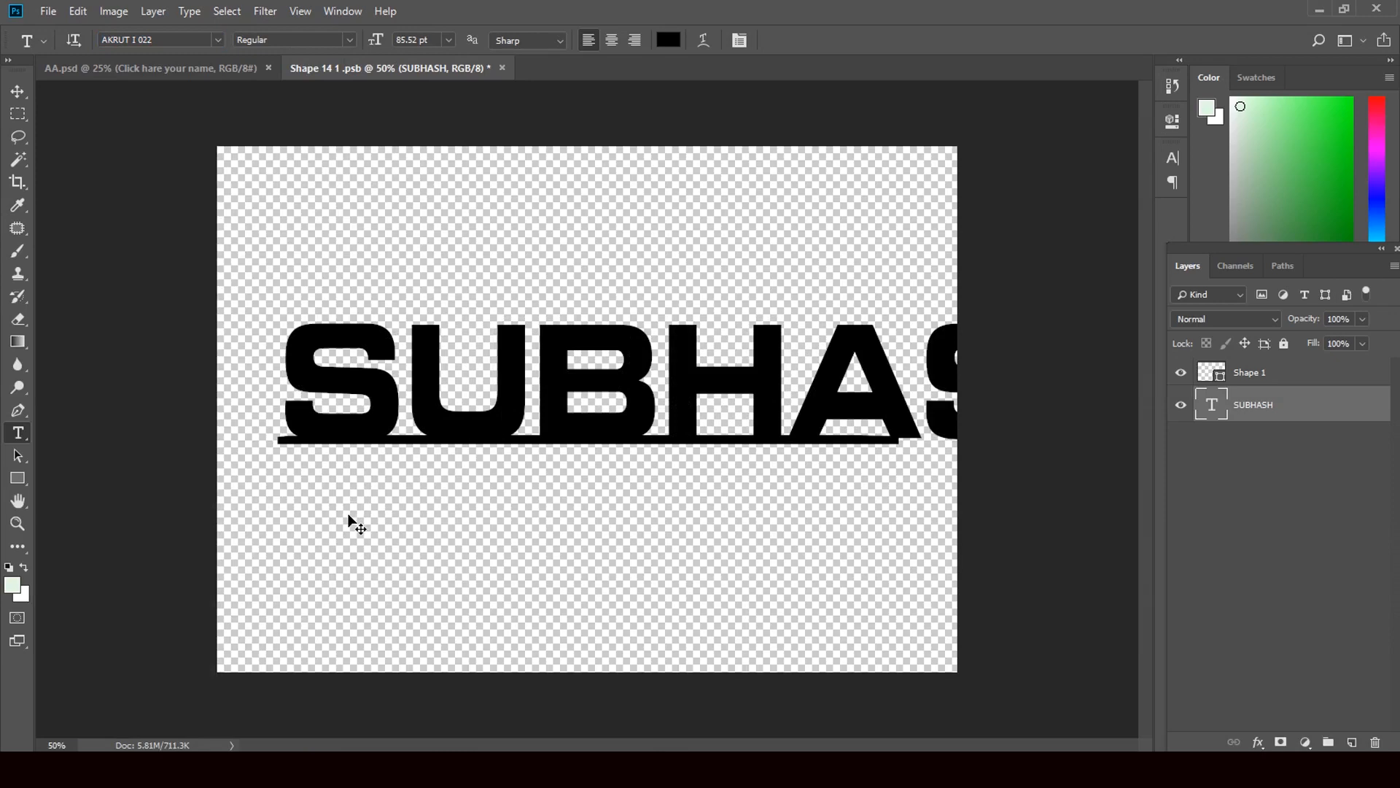
key("ctrl+t")
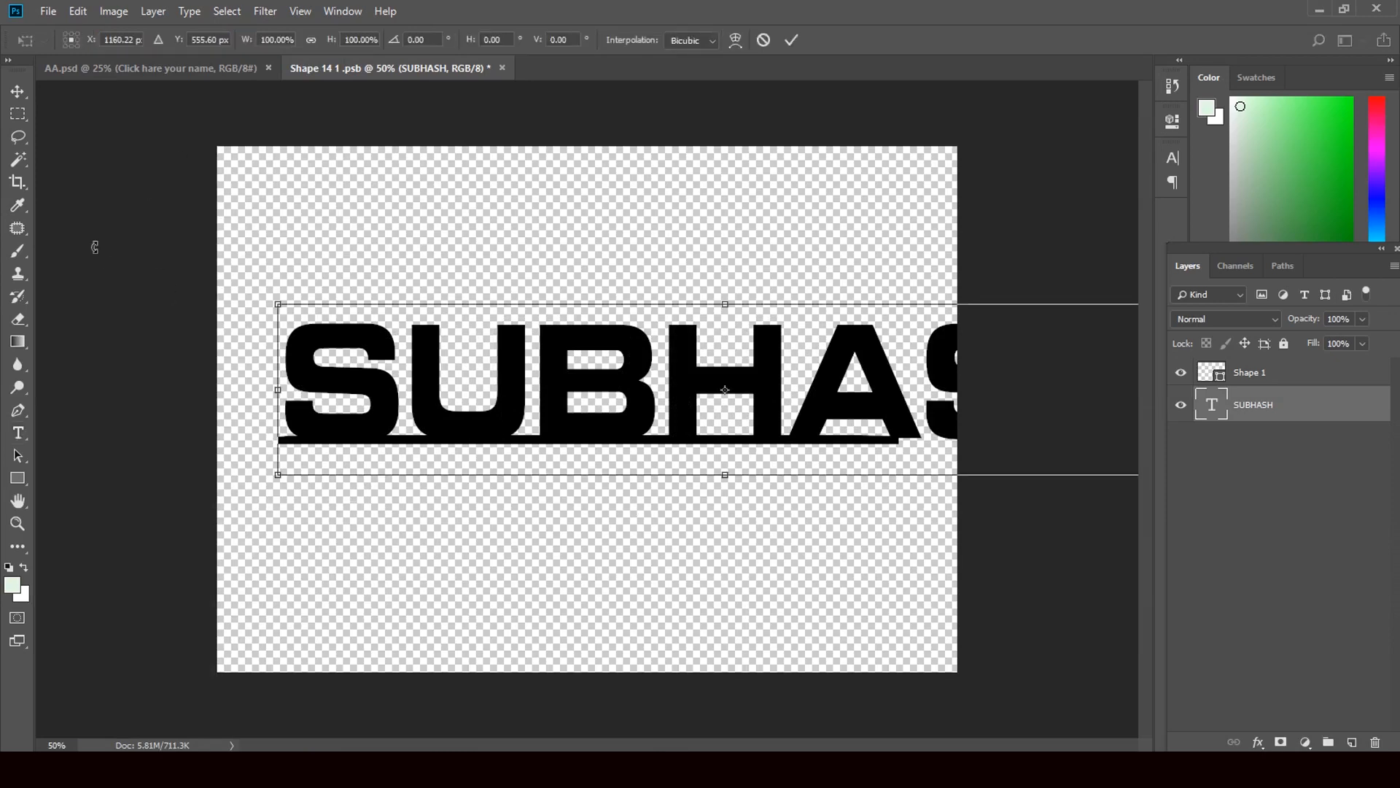
left_click(16, 92)
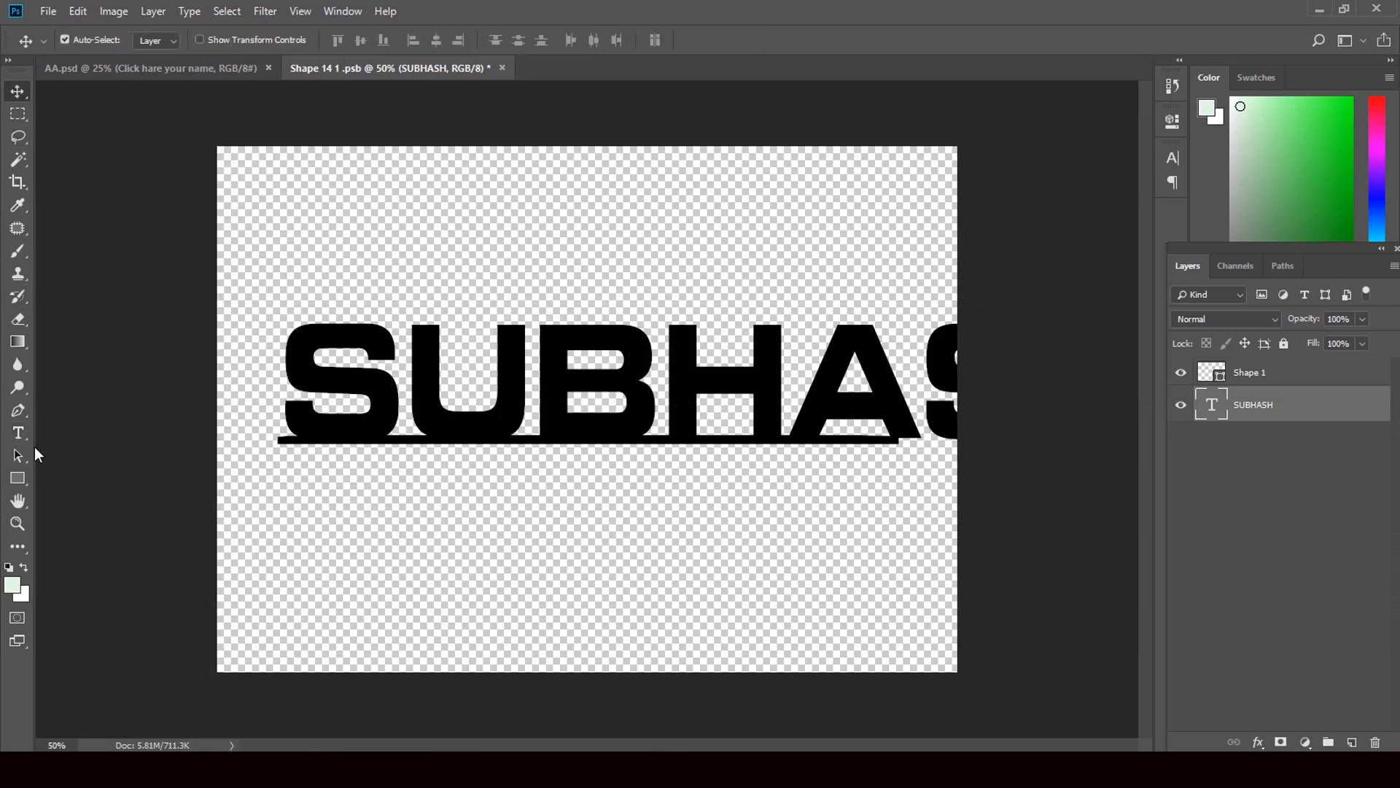
- Browse the fonts again and set the name text's font to AKRUT I 007
left_click(18, 433)
left_click(218, 39)
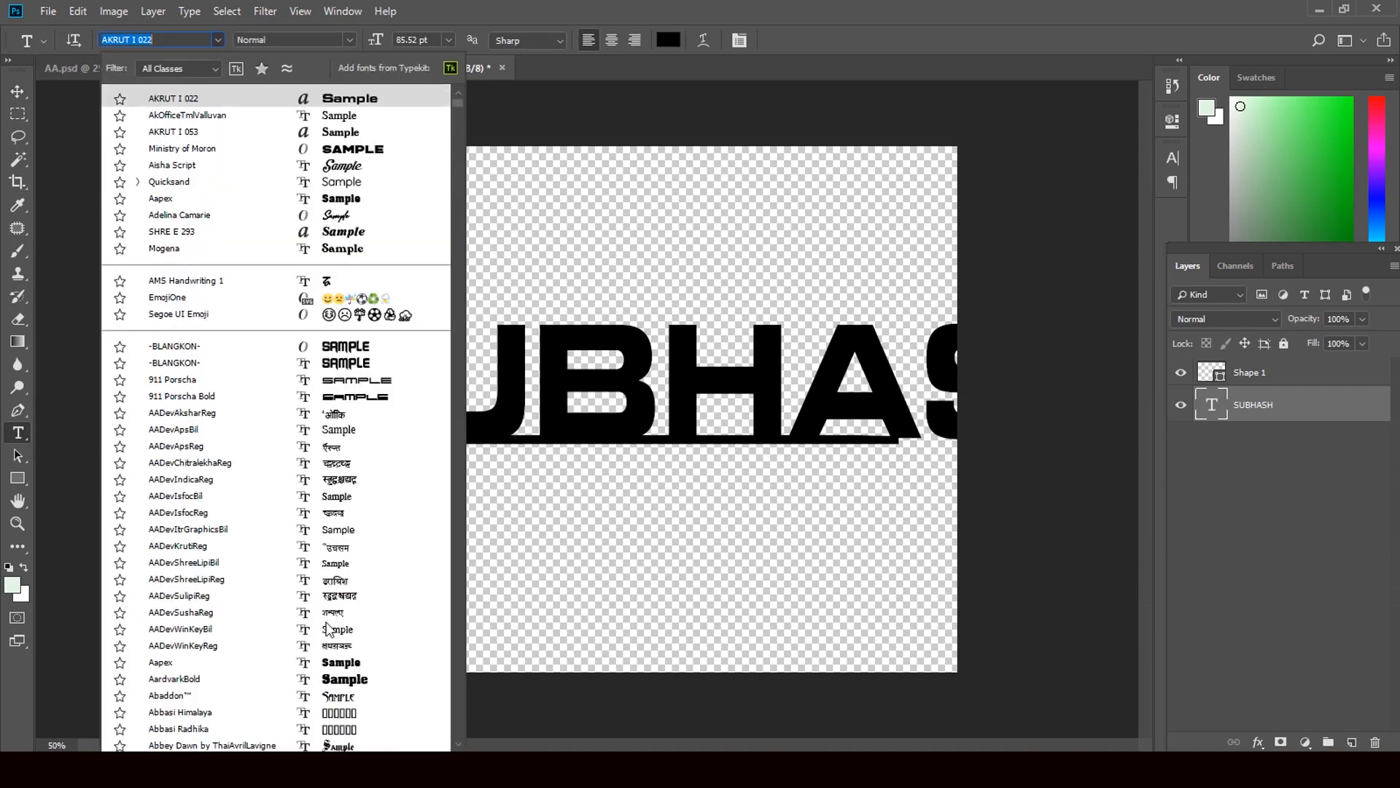
scroll(328, 628, "down", 15)
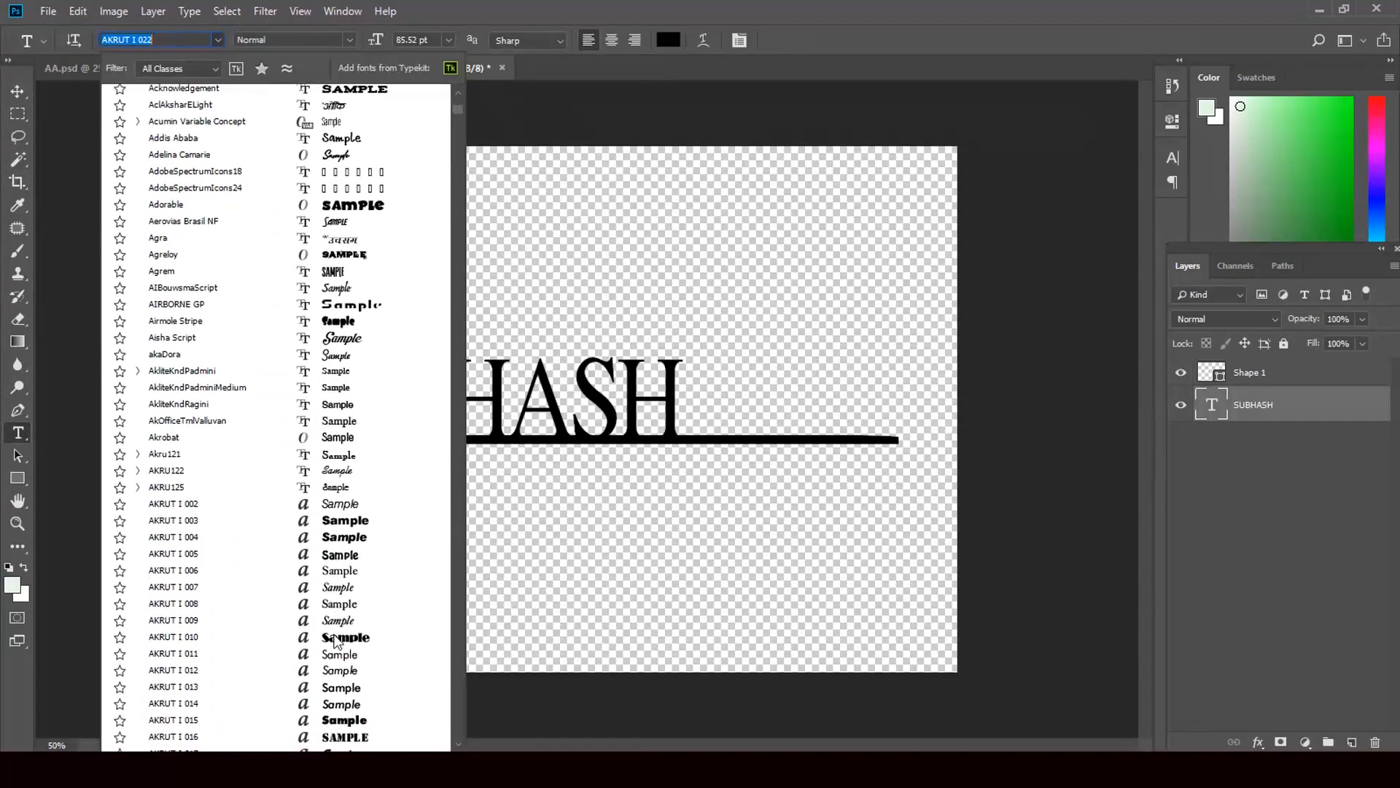
left_click(340, 588)
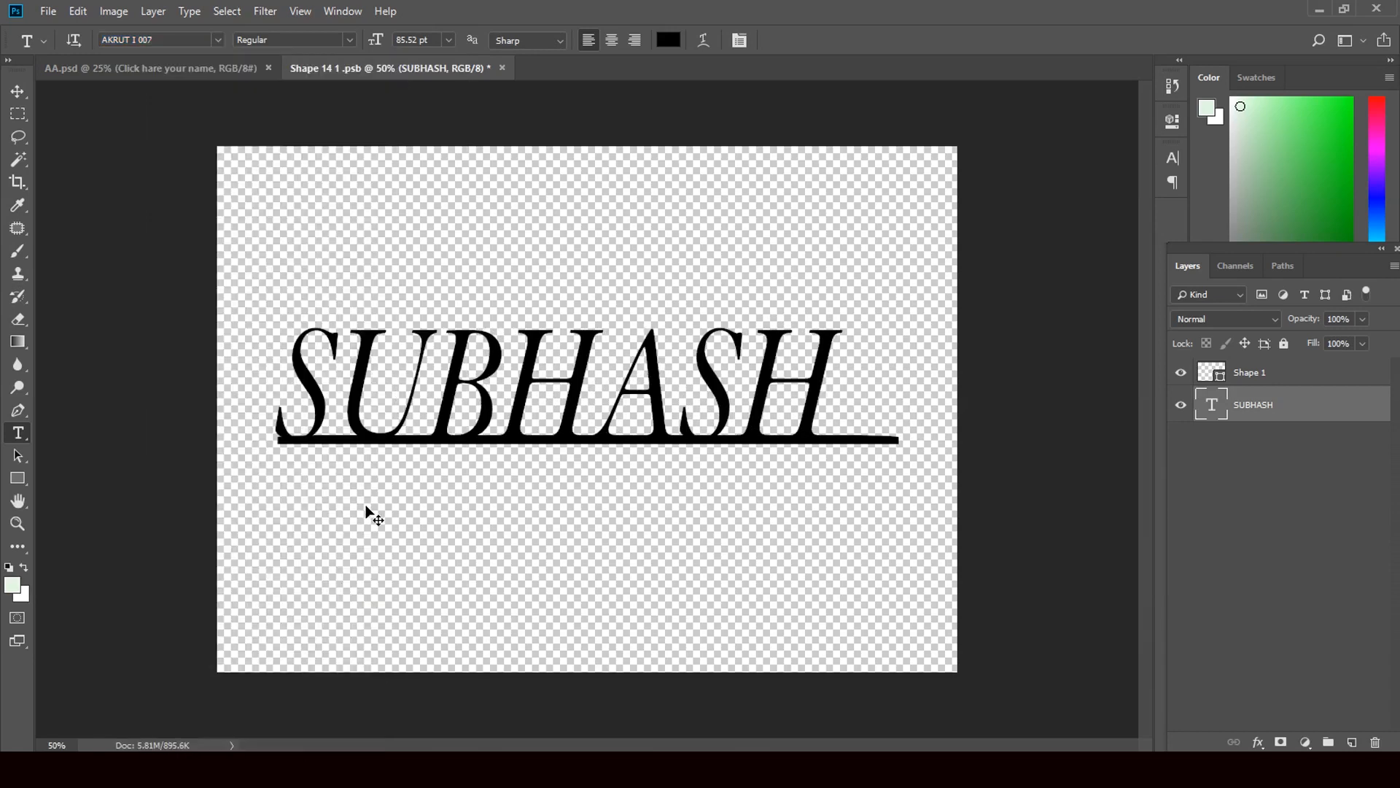
- Scale the name text to about 110% wide and 107% high so it spans the bar, and apply the transformation
key("ctrl+t")
left_click_drag(848, 307, 902, 293)
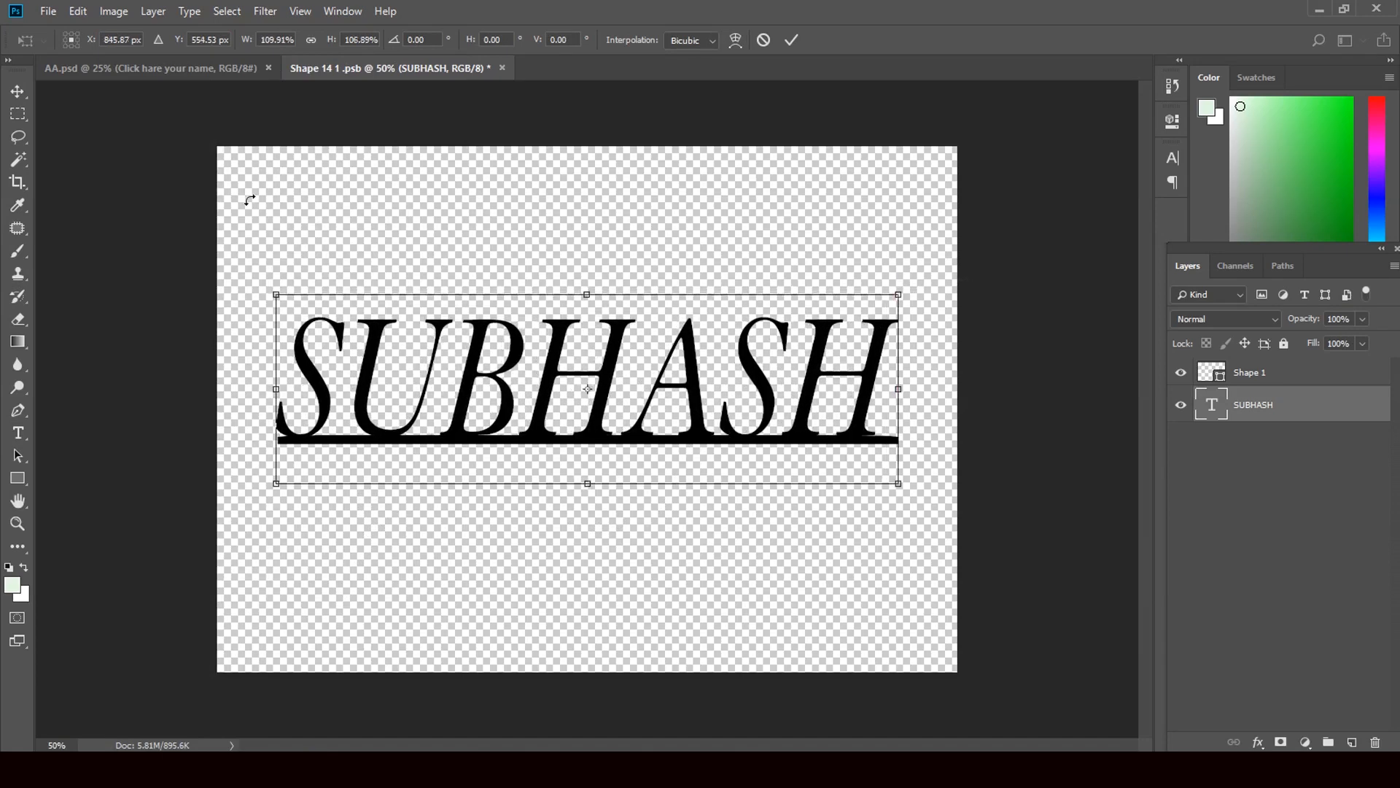
left_click(18, 91)
left_click(654, 296)
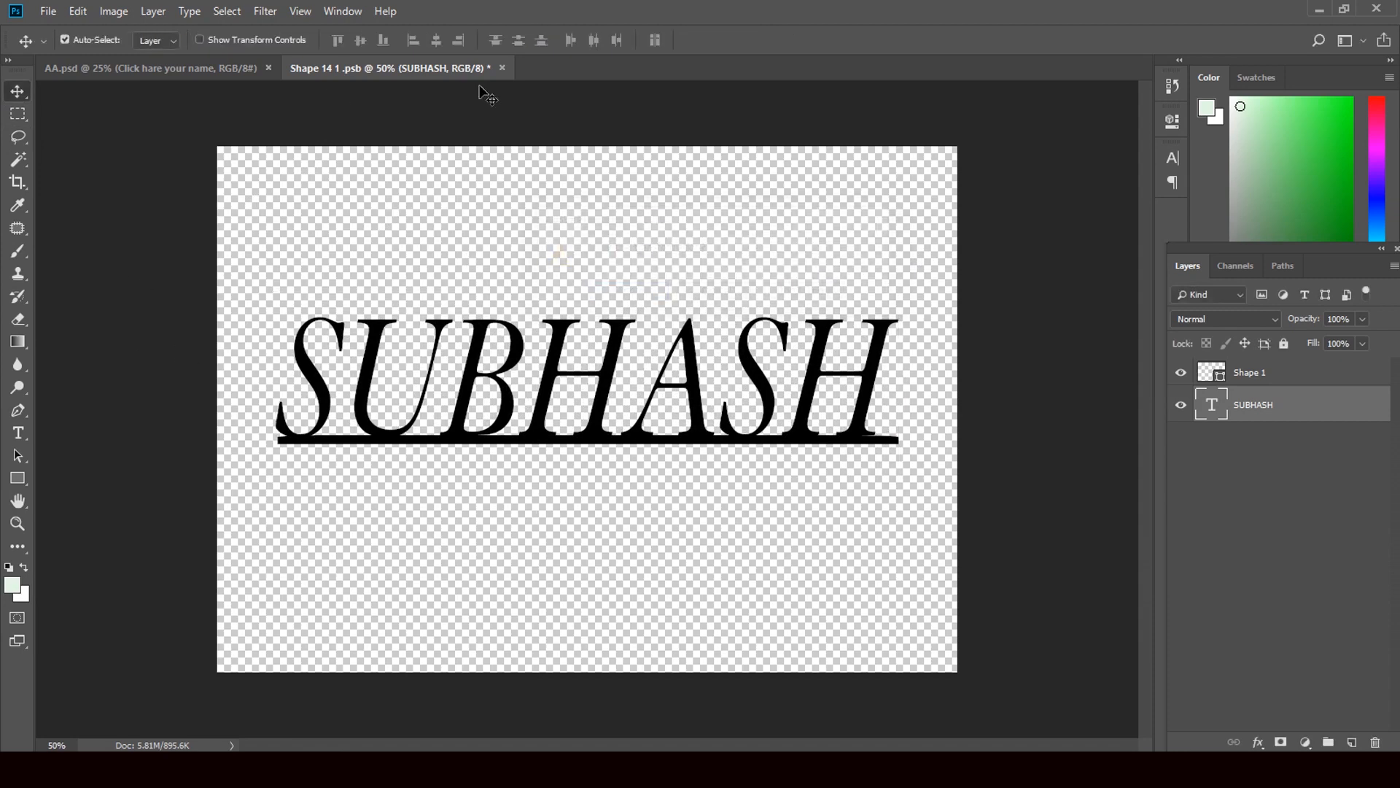
- Save and close the name's smart object to update the AA.psd mockup
left_click(502, 68)
left_click(619, 292)
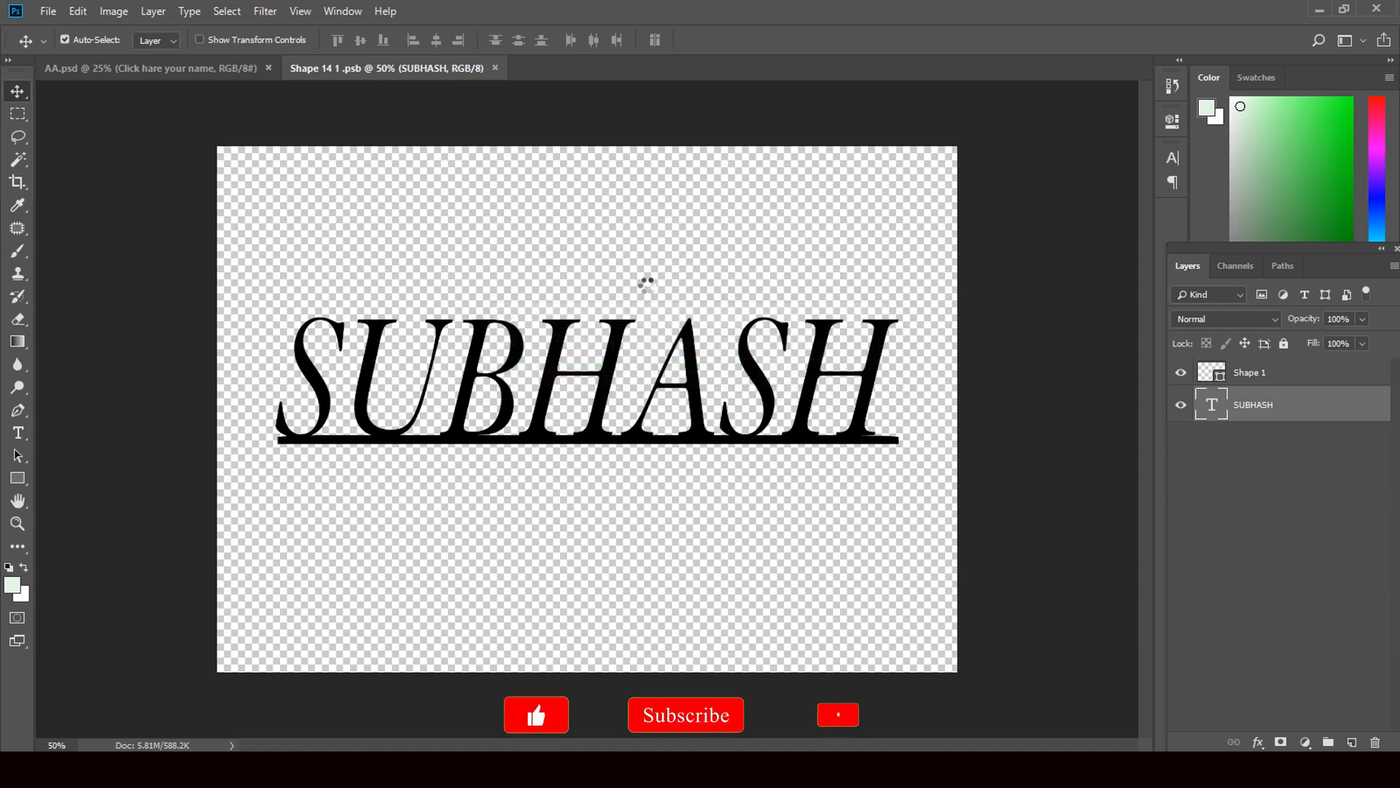
key("ctrl+w")
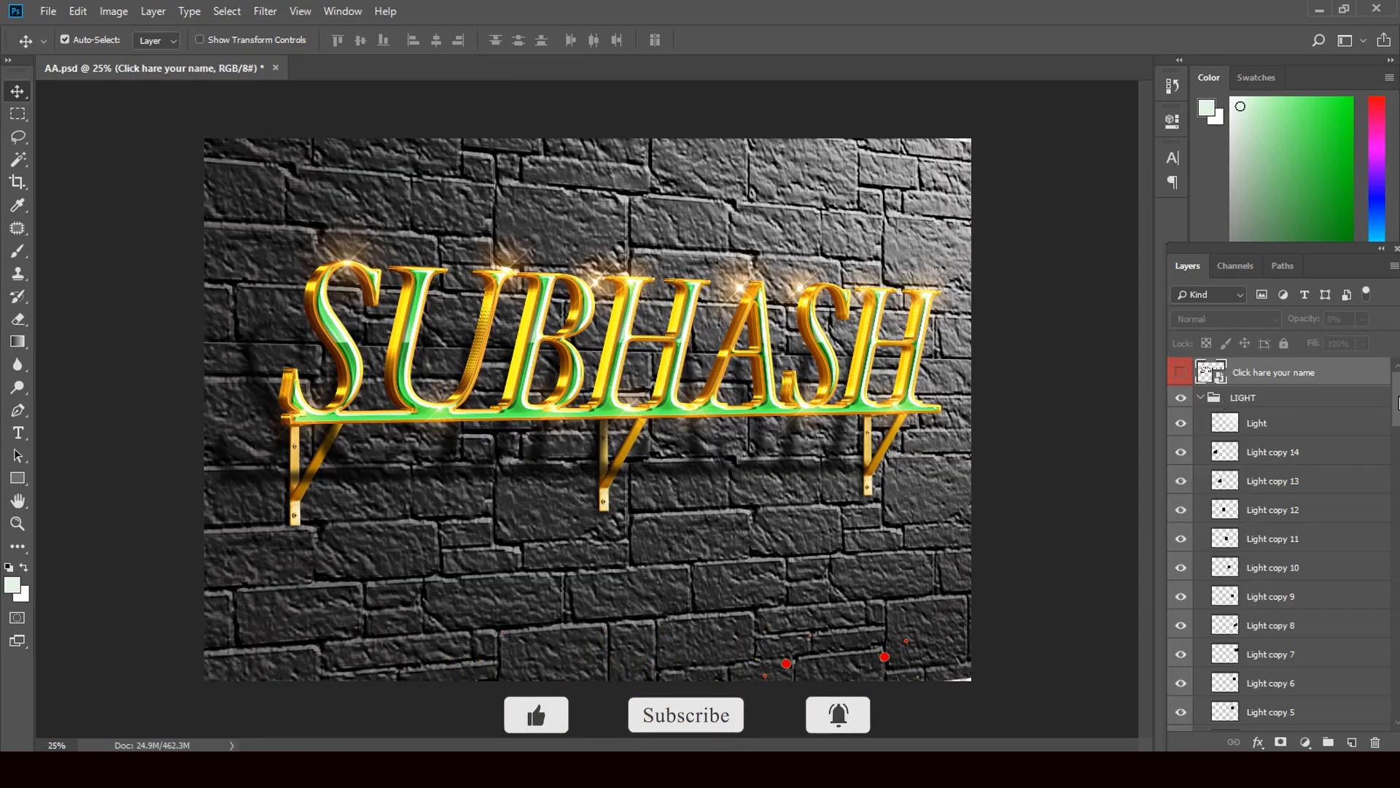
- Check the effect of the 3D Copy 50 to 53 layers on the sign by hiding them and showing them again
left_click_drag(1397, 422, 1344, 682)
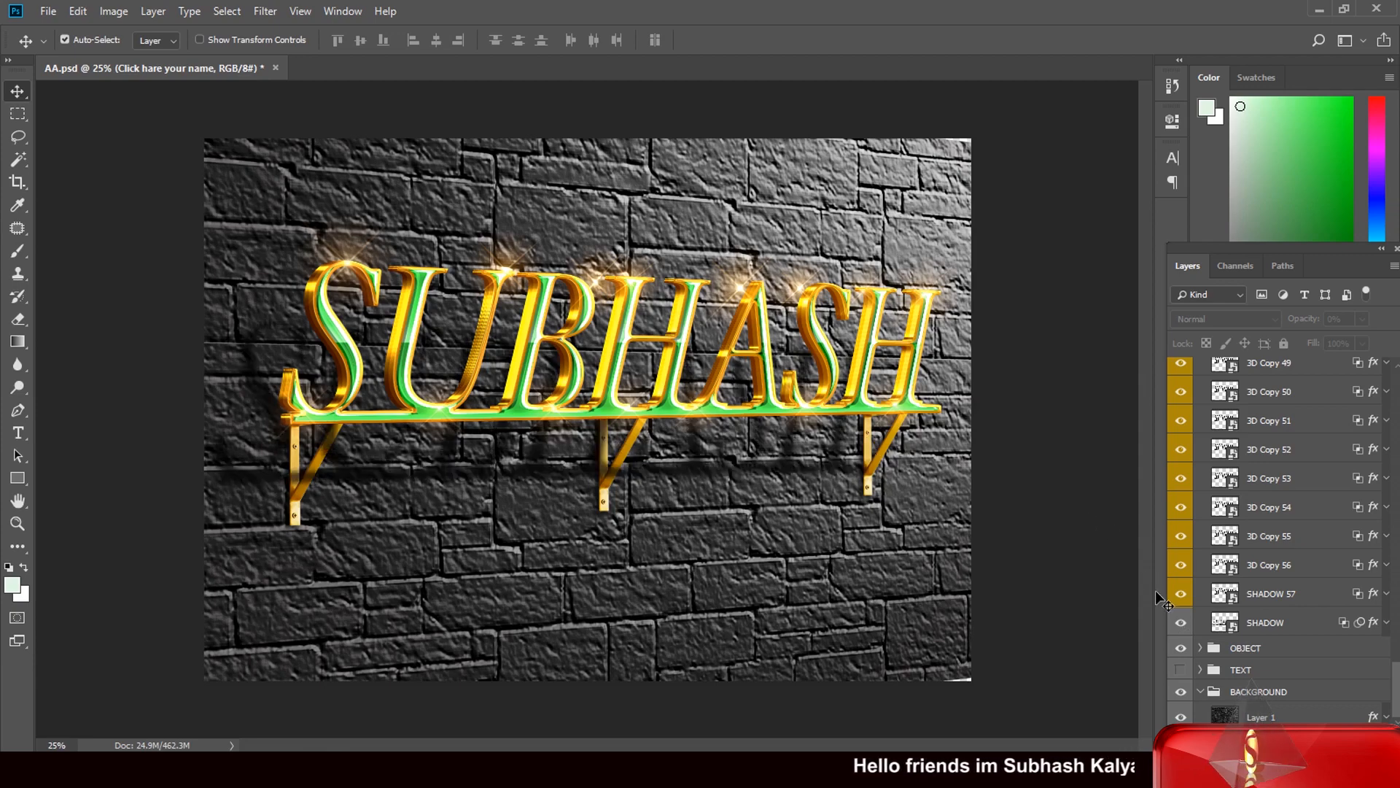
left_click(1181, 478)
left_click(1181, 449)
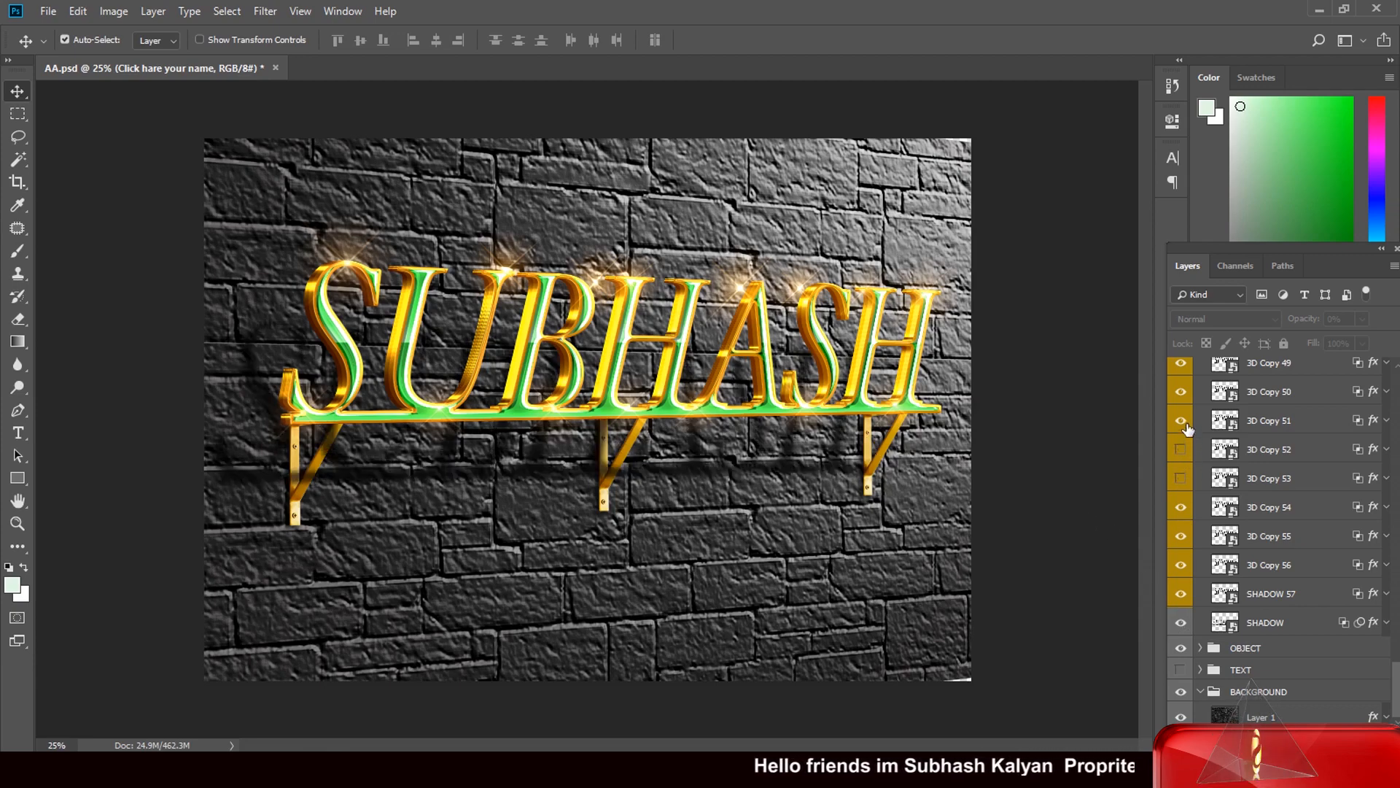
left_click(1181, 420)
left_click(1181, 392)
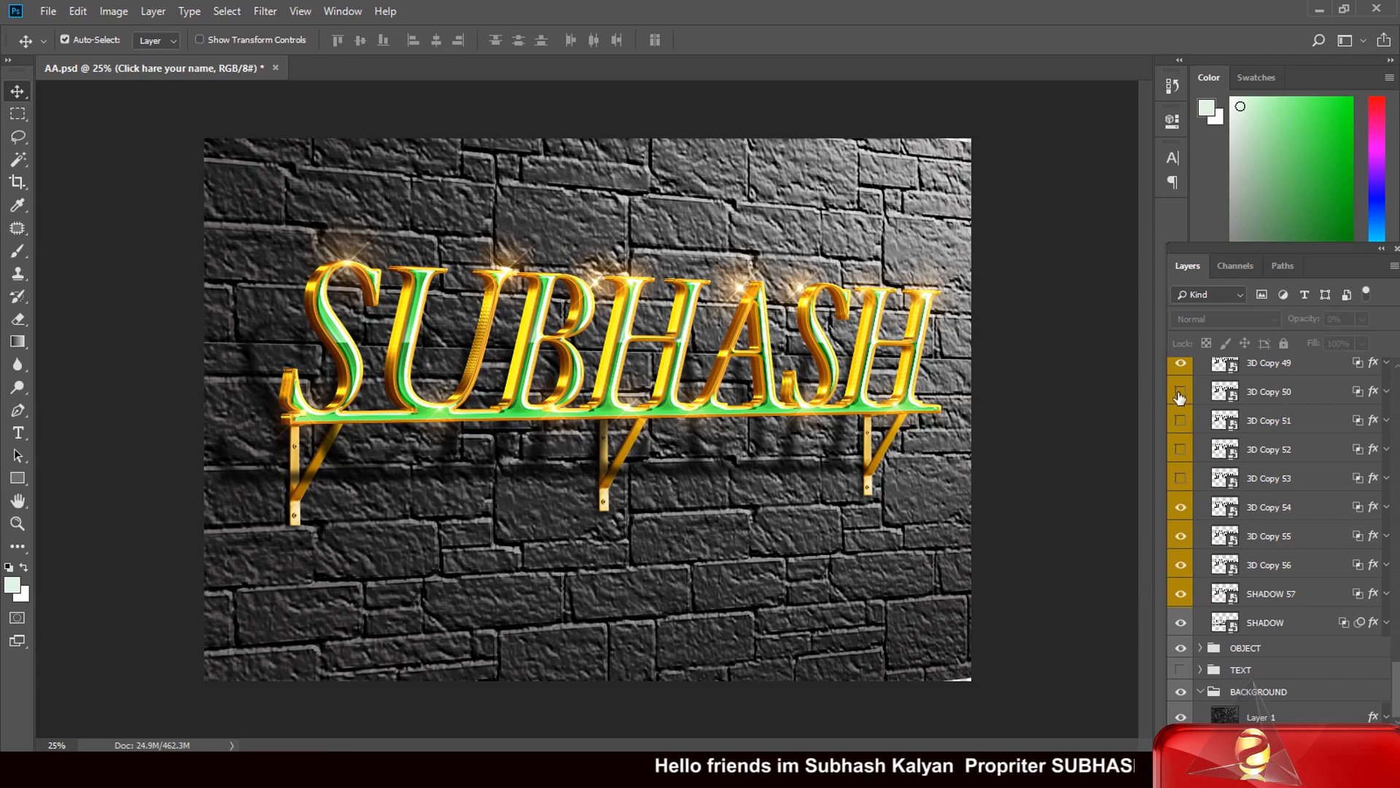
left_click(1181, 392)
left_click(1181, 420)
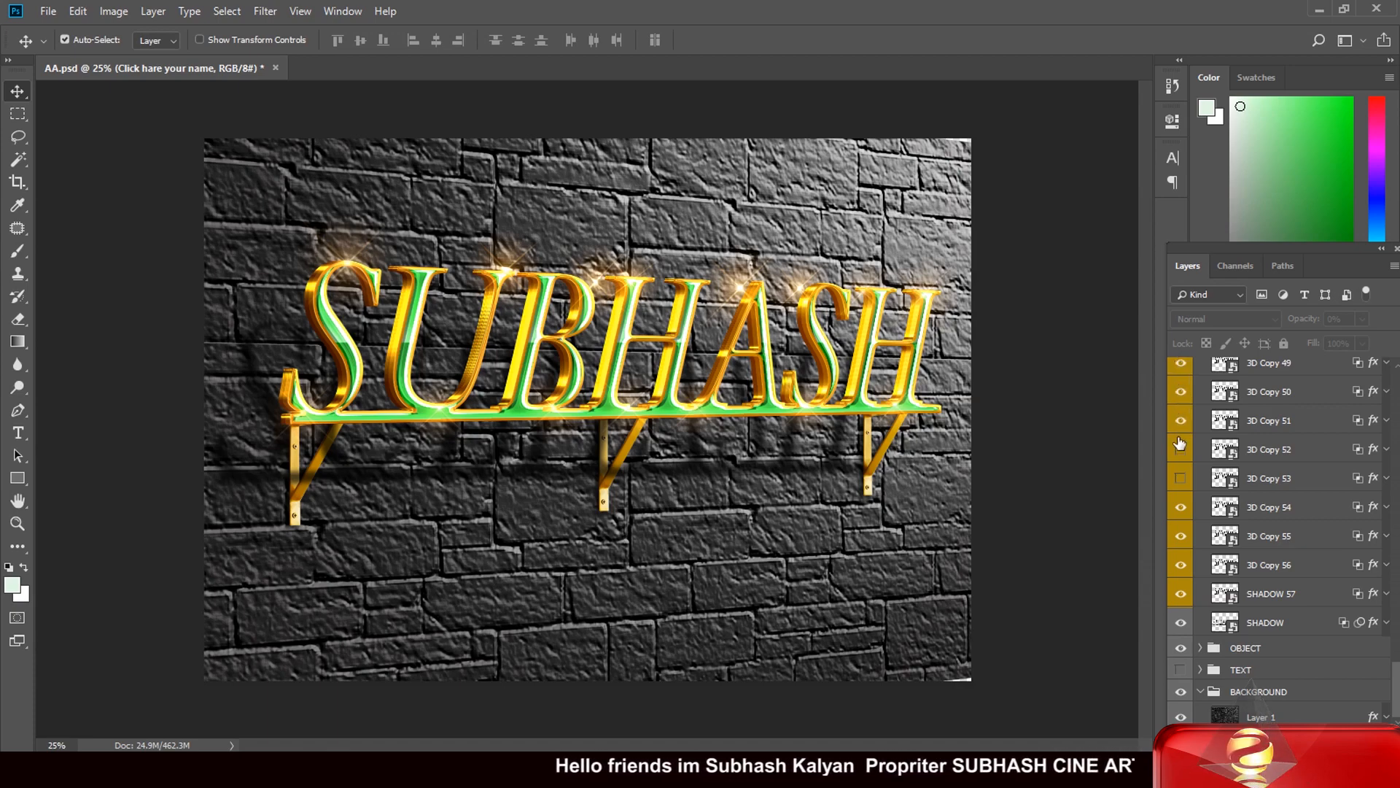
left_click(1181, 449)
left_click(738, 289)
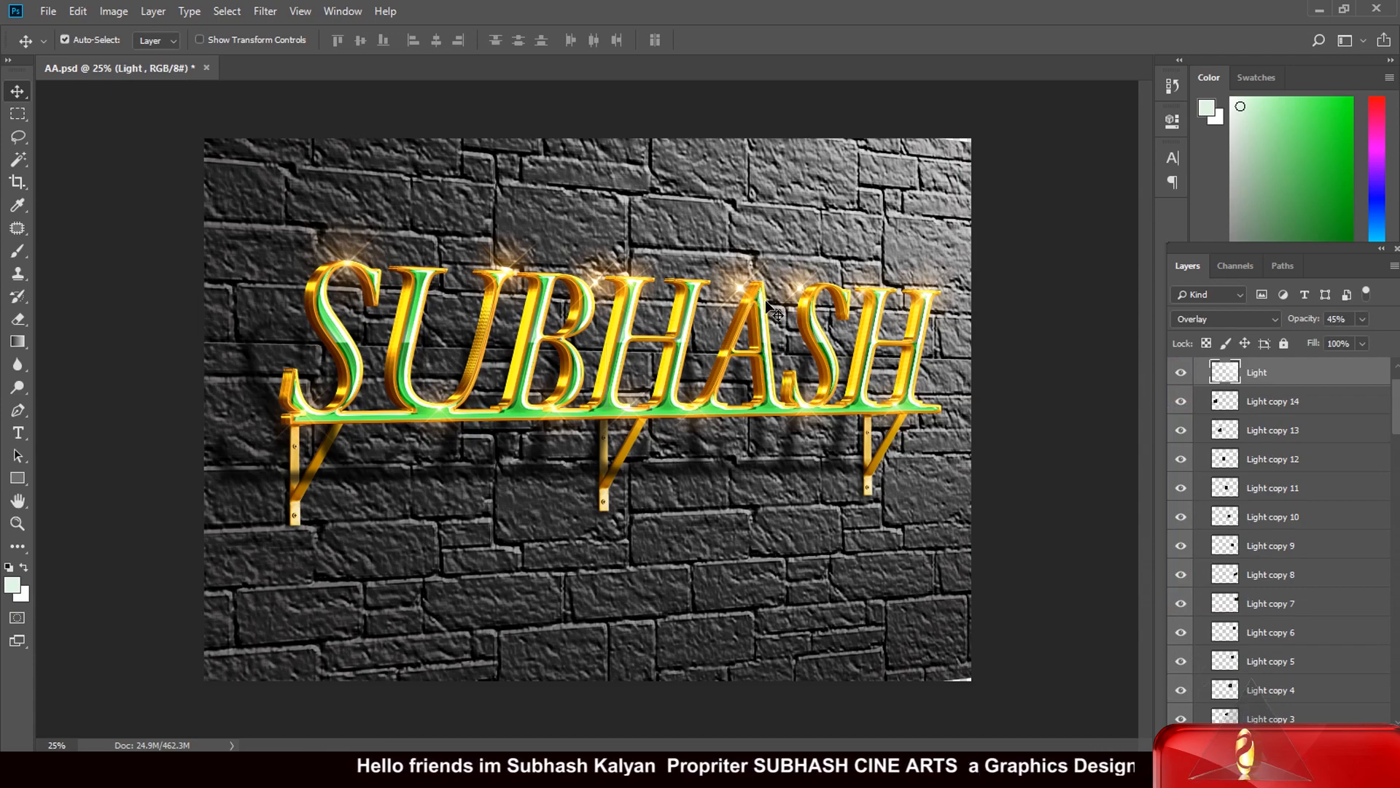
key("ctrl+t")
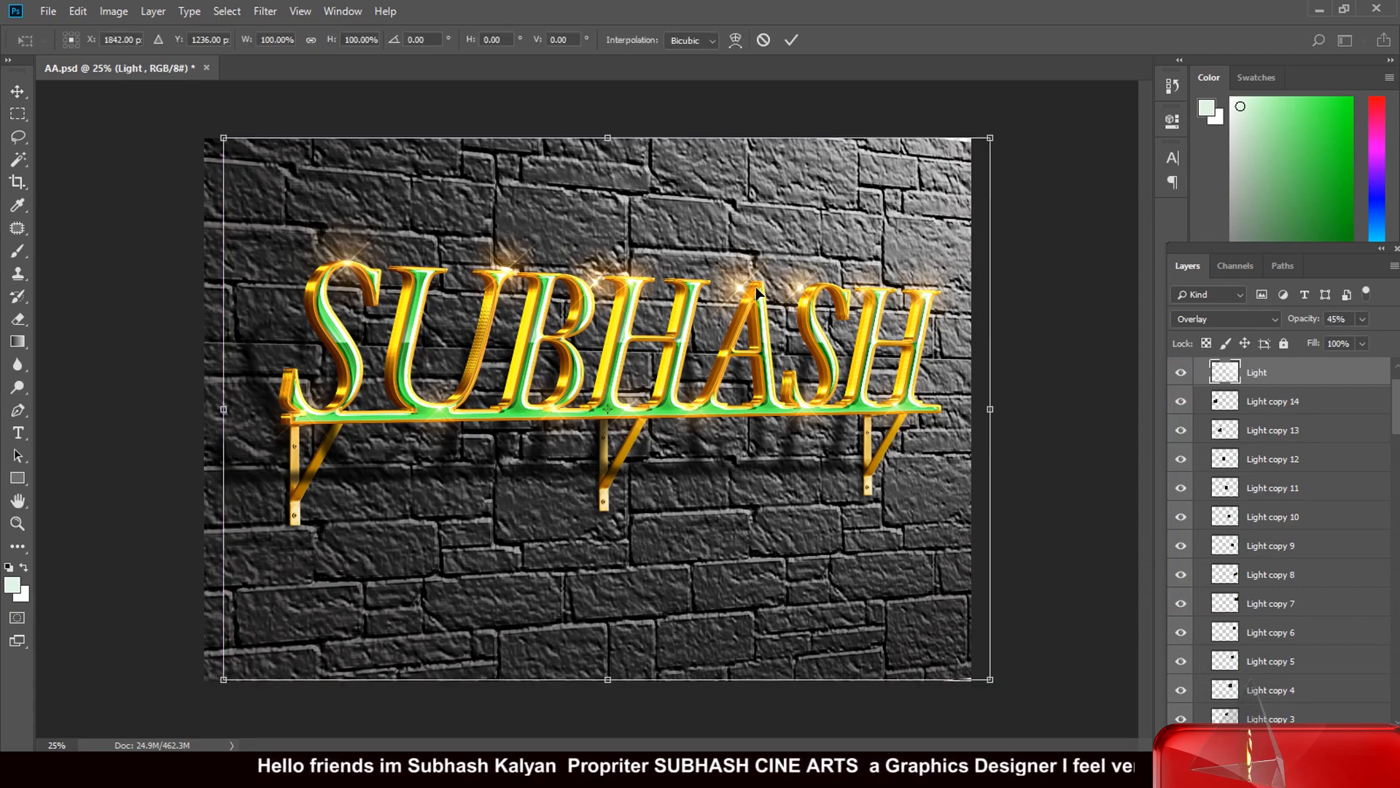
left_click(14, 91)
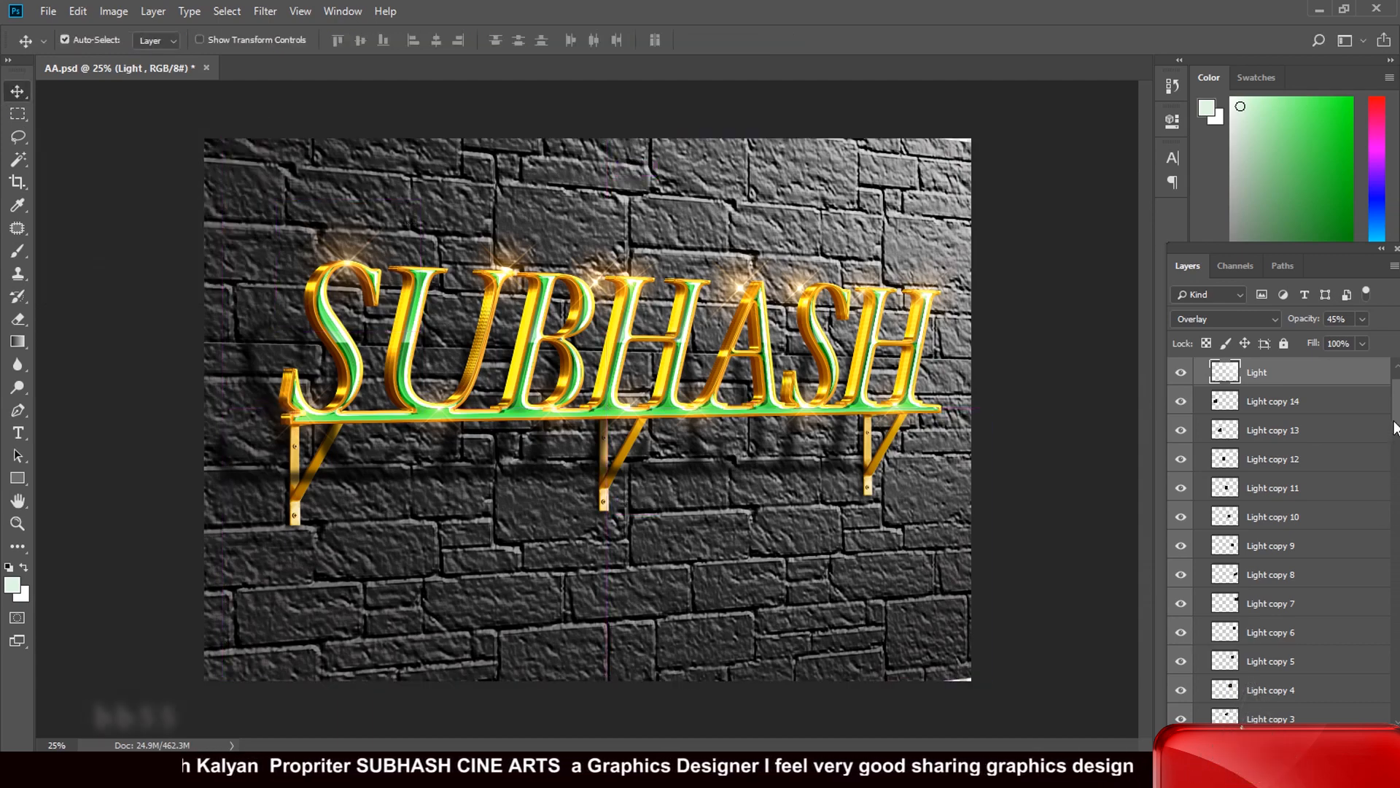
- Move the Light copy 8 flare slightly upward to about X 3160.5 px, Y 1211.5 px, and apply the transformation
left_click_drag(1394, 429, 1394, 444)
left_click(1249, 475)
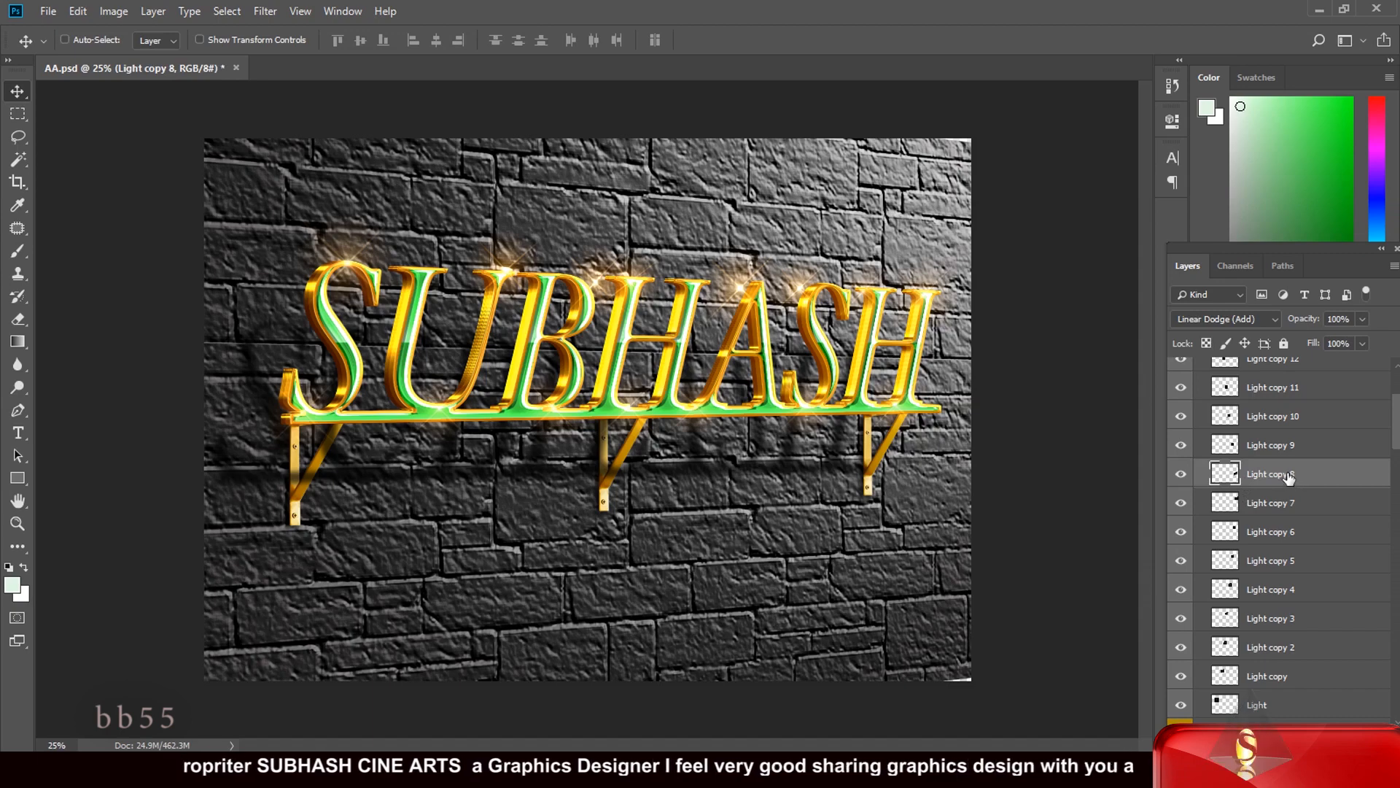
key("ctrl+t")
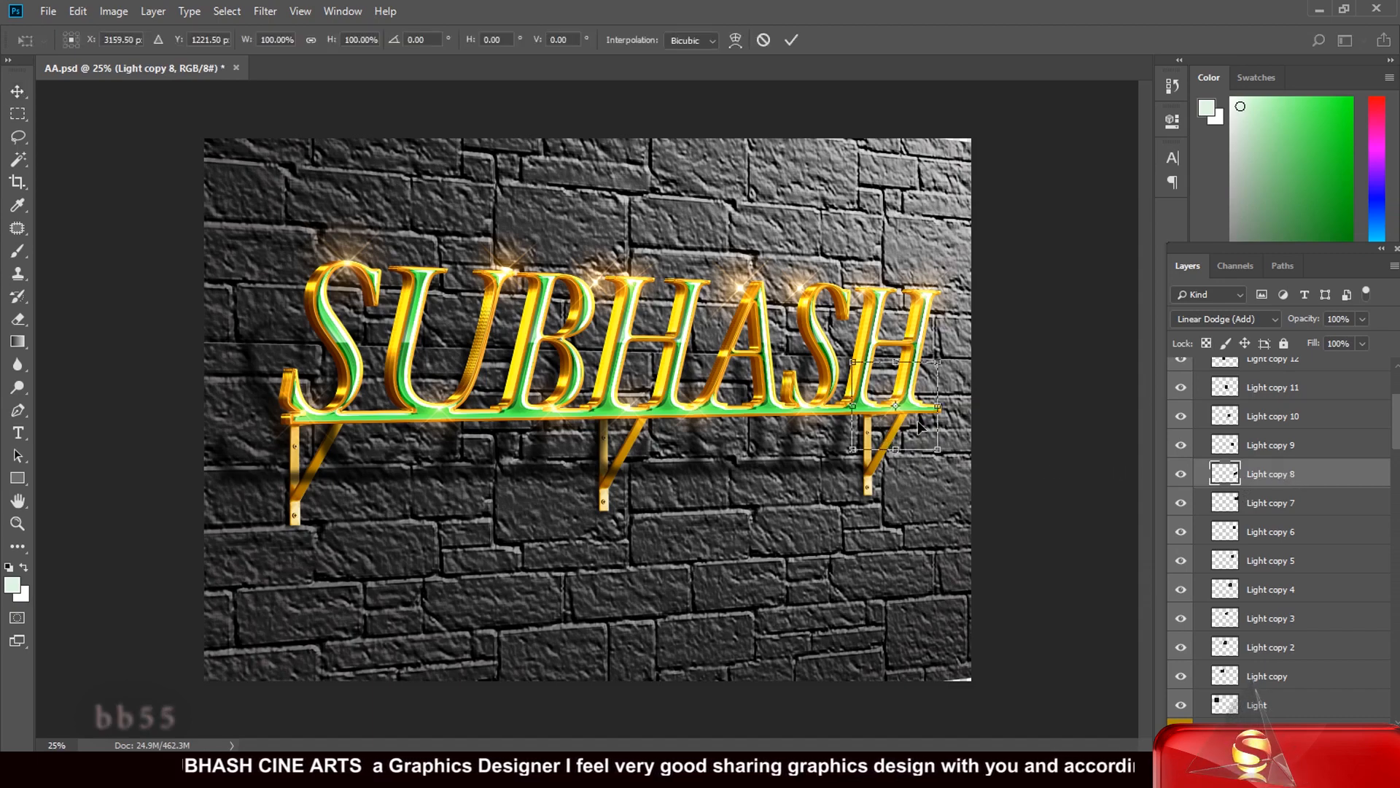
mouse_move(917, 437)
left_mouse_down()
mouse_move(935, 449)
mouse_move(906, 423)
left_mouse_up()
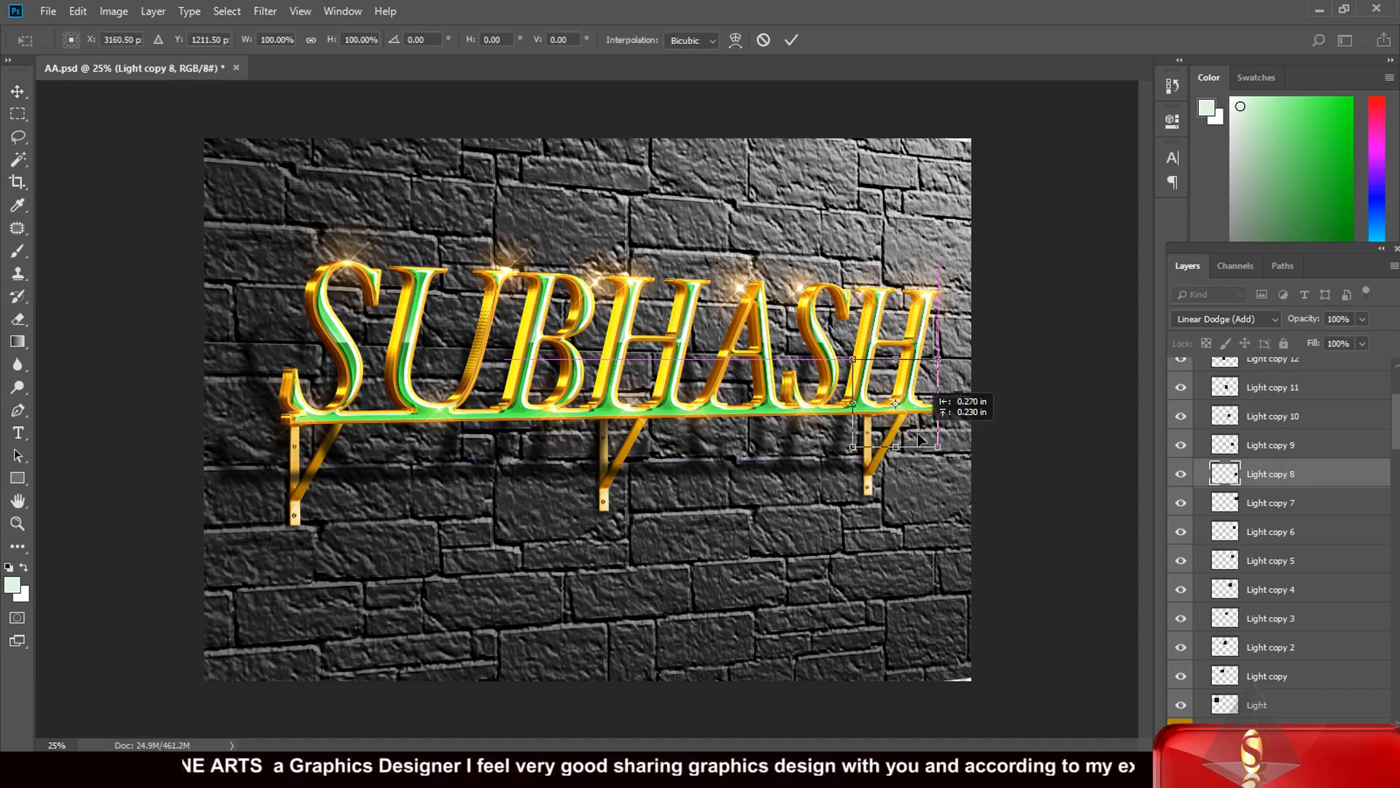
left_click(17, 92)
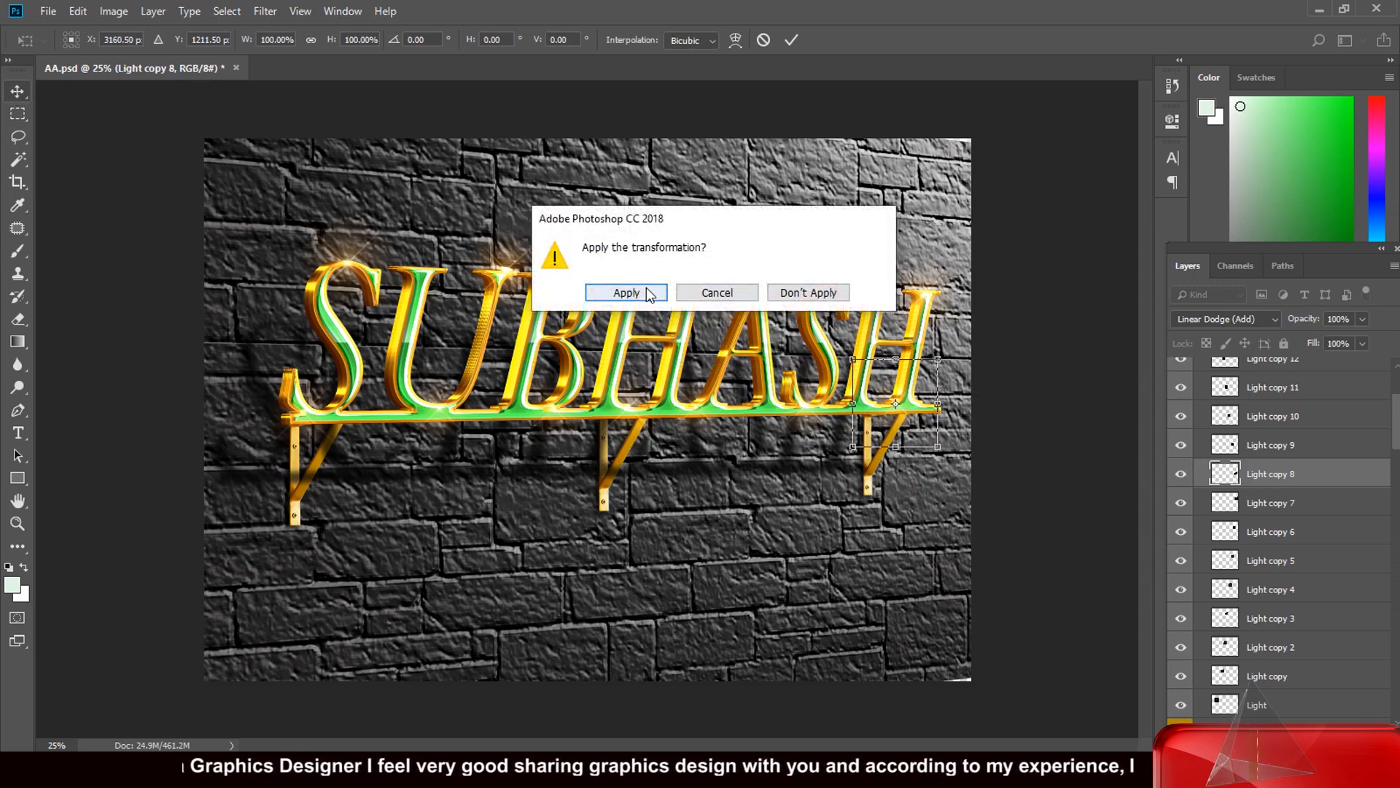
left_click(646, 290)
- Collapse the LIGHT and 3D groups, and hide the BACKGROUND and LIGHT groups to isolate the sign on transparency
left_click_drag(1396, 437, 1395, 392)
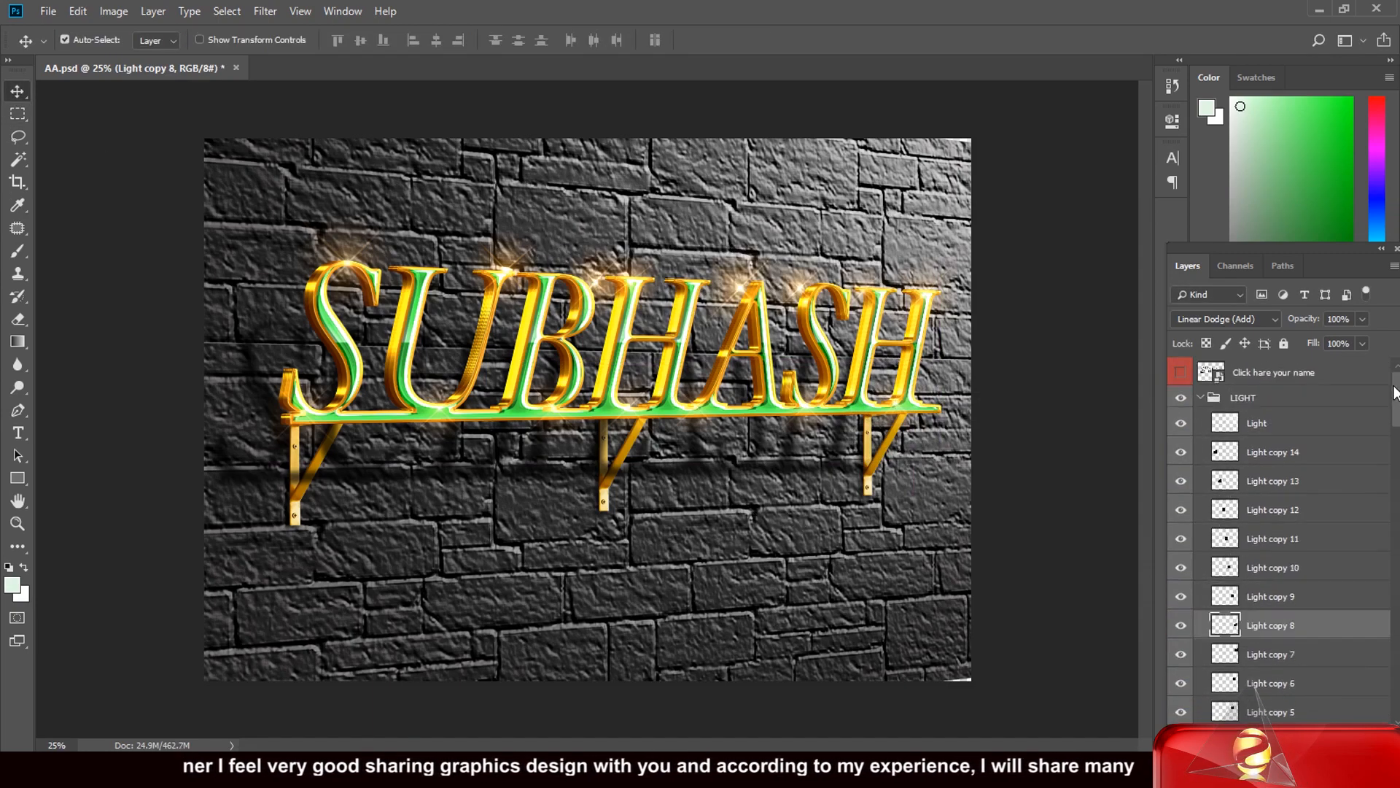
left_click(1200, 398)
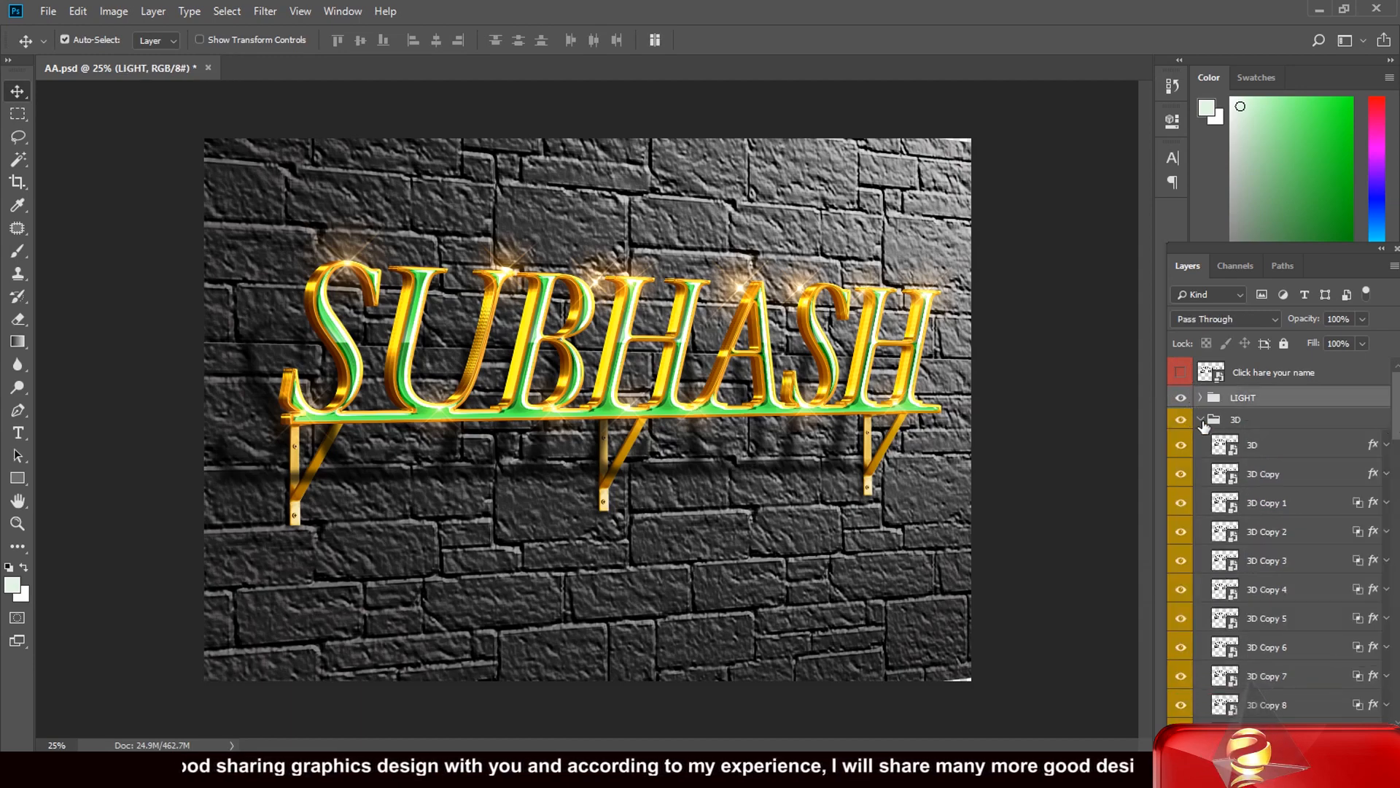
left_click(1201, 420)
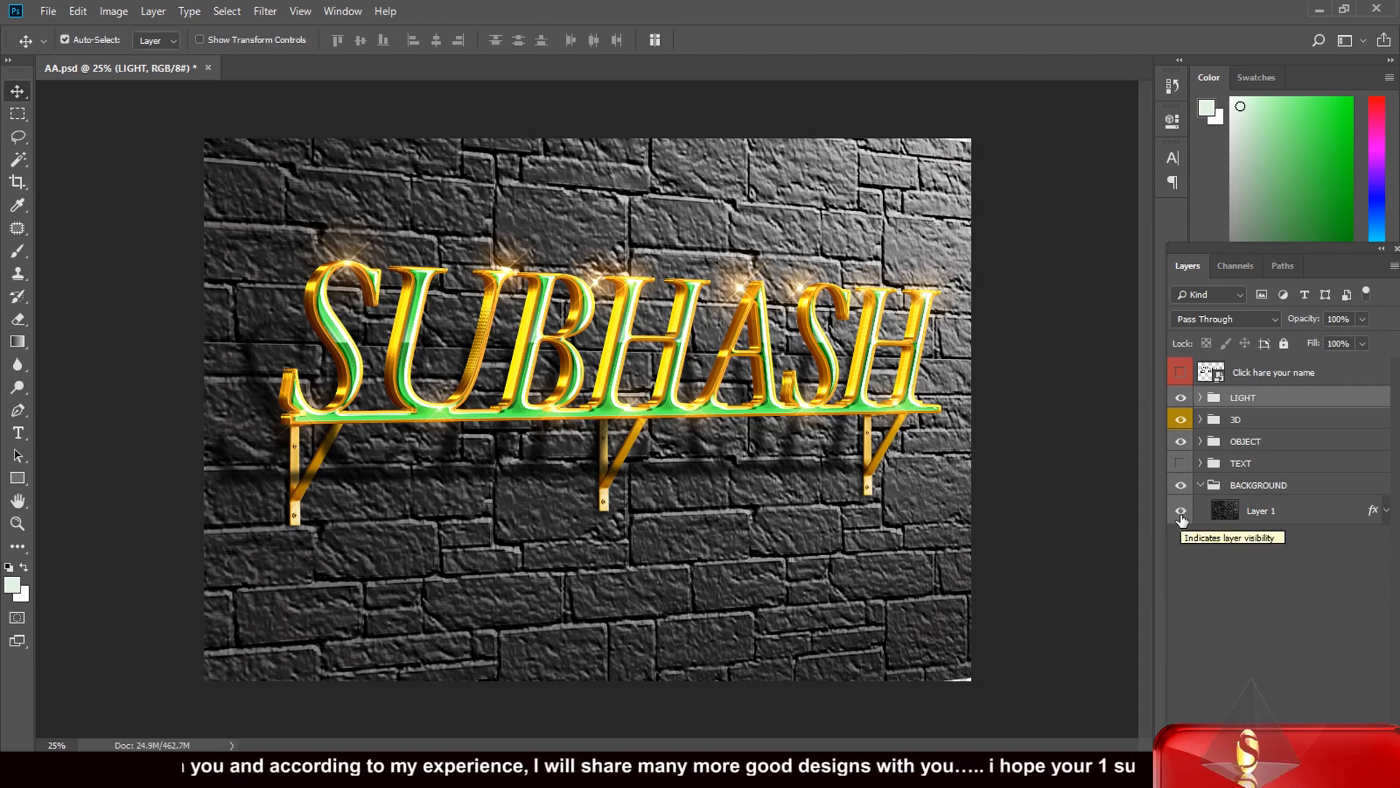
left_click(1181, 489)
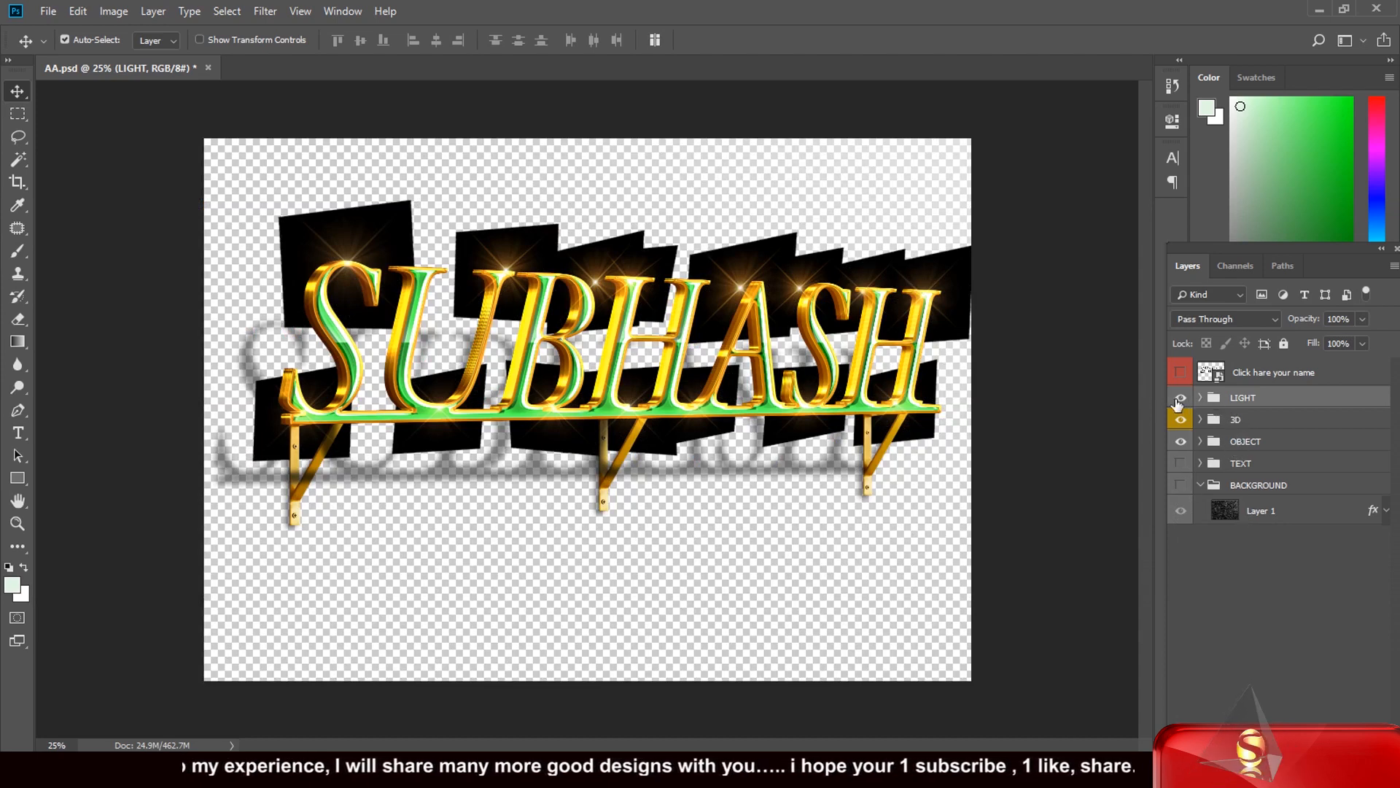
left_click(1180, 398)
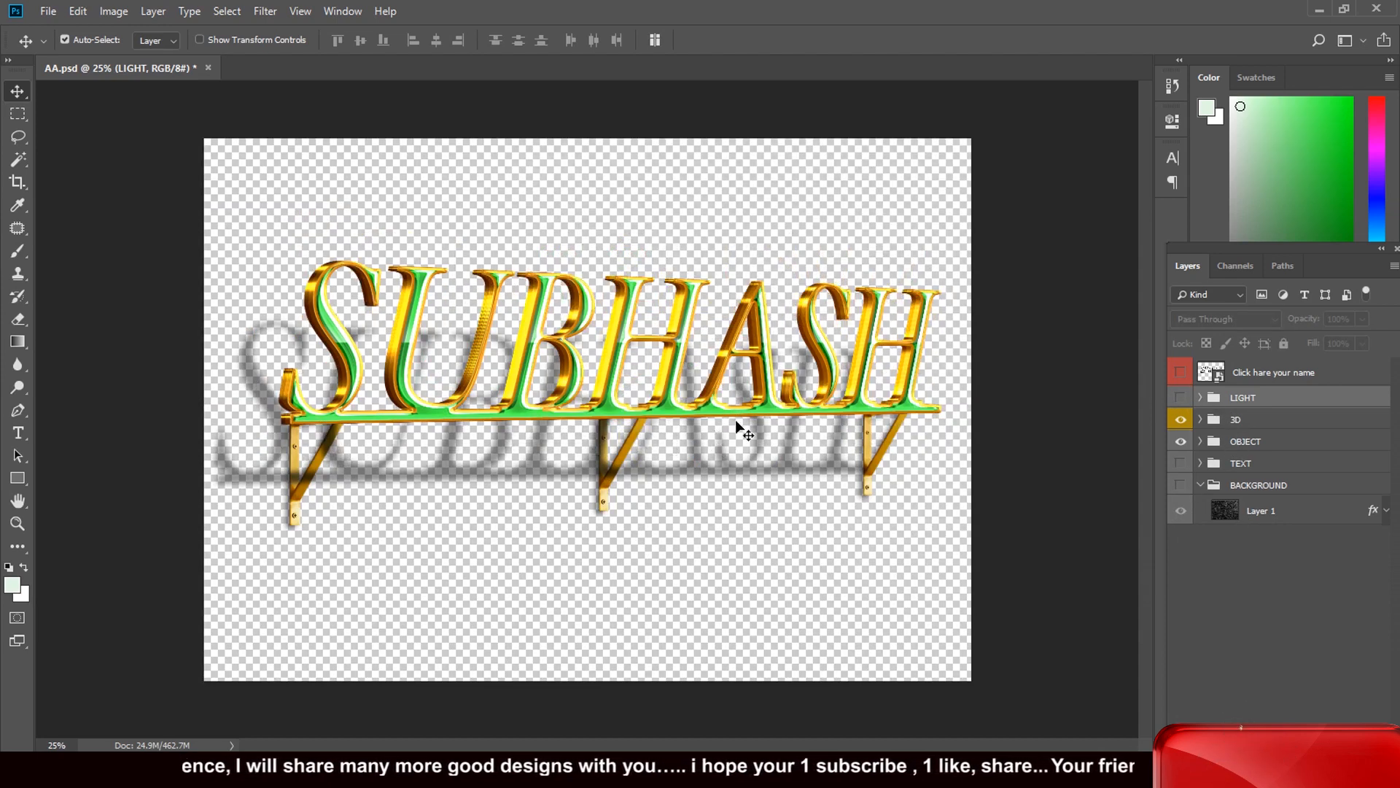
- Close the AA.psd mockup and dismiss the save question
left_click(208, 68)
left_click(686, 554)
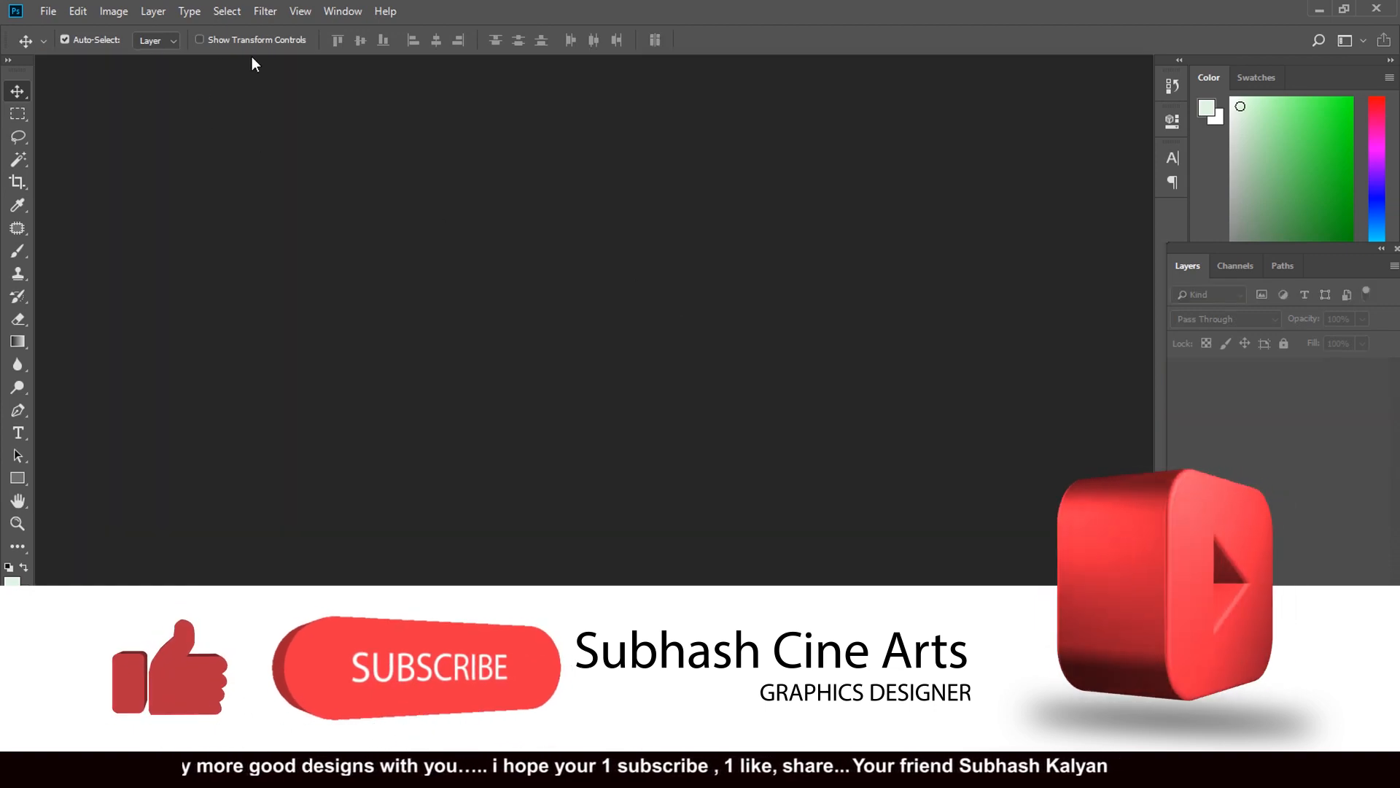